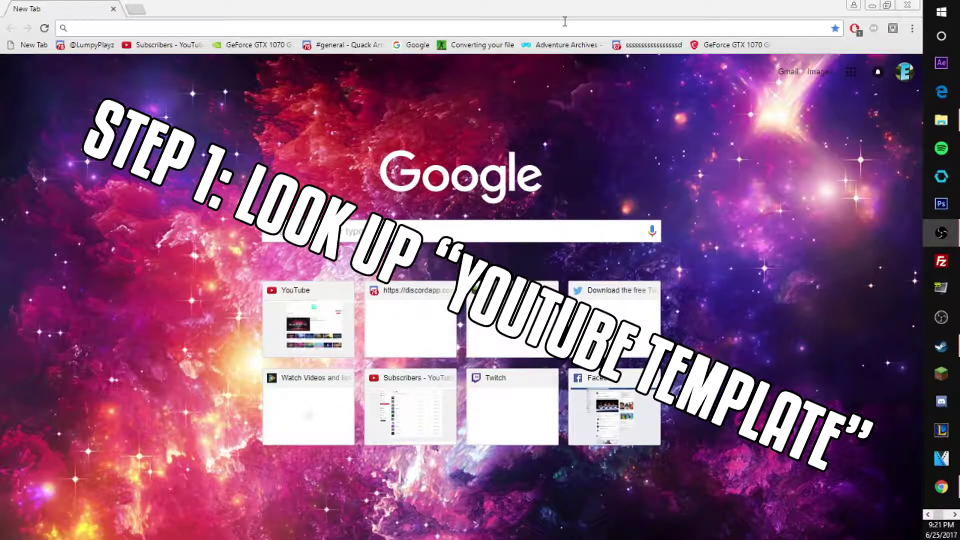
Search Google for "youtube banner template"
{"action": "type", "text": "yout"}
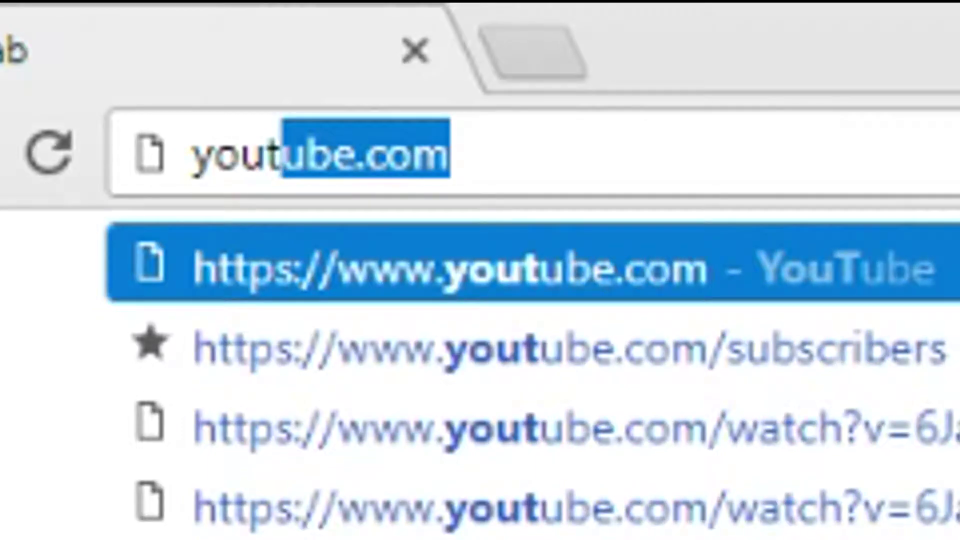
{"action": "type", "text": "ube te"}
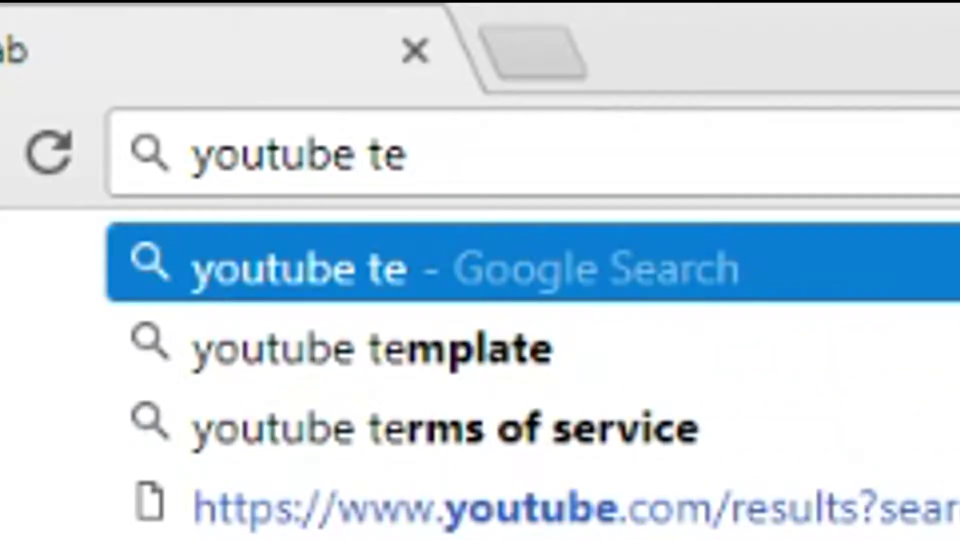
{"action": "type", "text": "mpl"}
{"action": "key", "text": "BackSpace"}
{"action": "key", "text": "BackSpace"}
{"action": "key", "text": "BackSpace"}
{"action": "key", "text": "BackSpace"}
{"action": "key", "text": "BackSpace"}
{"action": "key", "text": "BackSpace"}
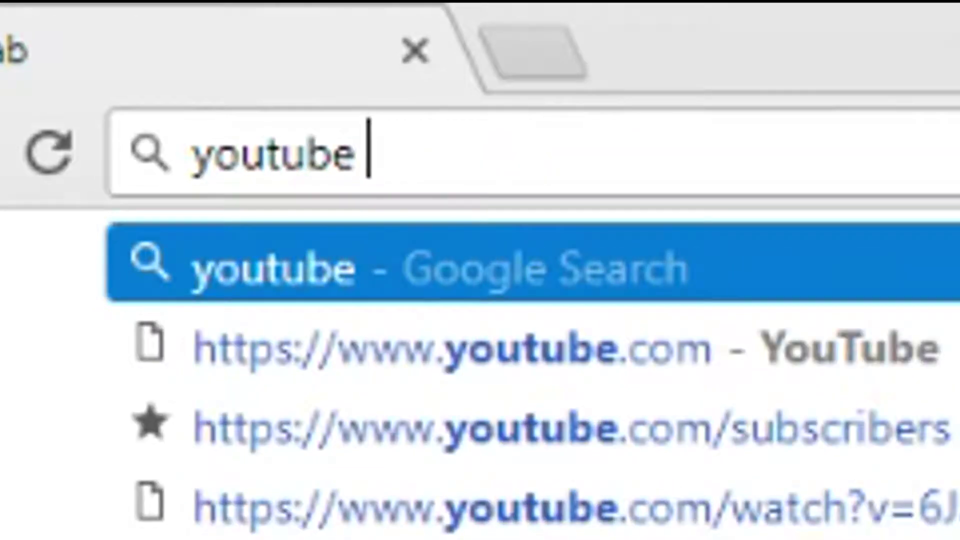
{"action": "type", "text": "banner template"}
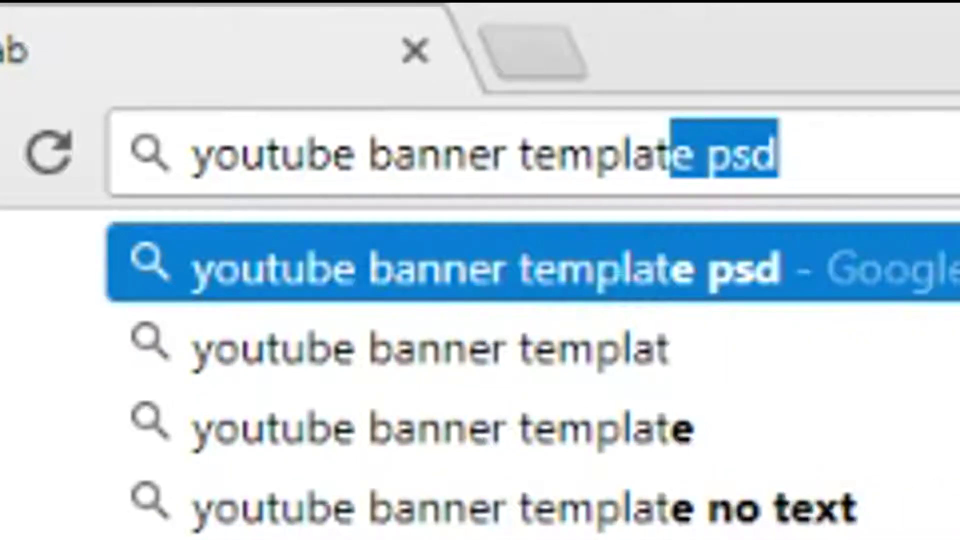
{"action": "key", "text": "Return"}
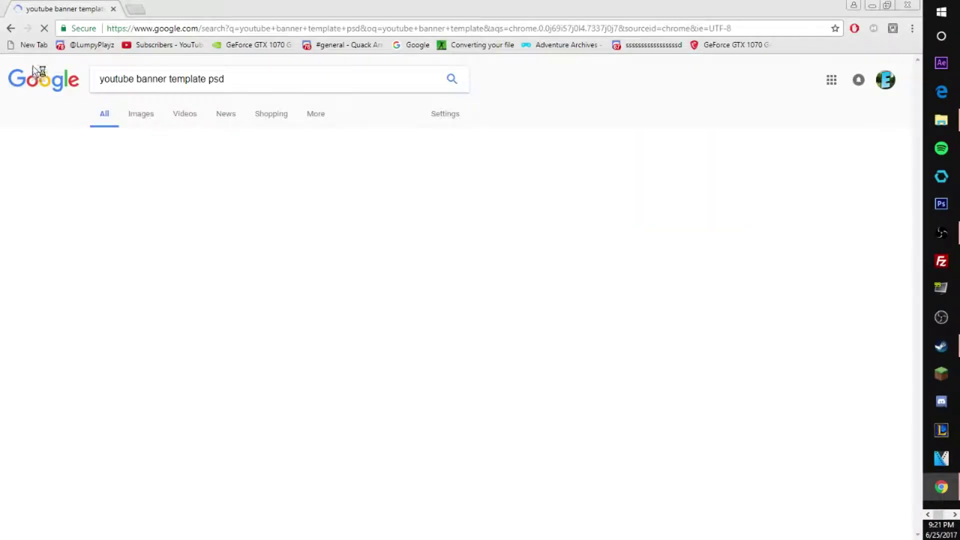
{"action": "left_click", "coordinate": [250, 74]}
{"action": "key", "text": "BackSpace"}
{"action": "key", "text": "BackSpace"}
{"action": "key", "text": "BackSpace"}
{"action": "key", "text": "BackSpace"}
{"action": "key", "text": "Return"}
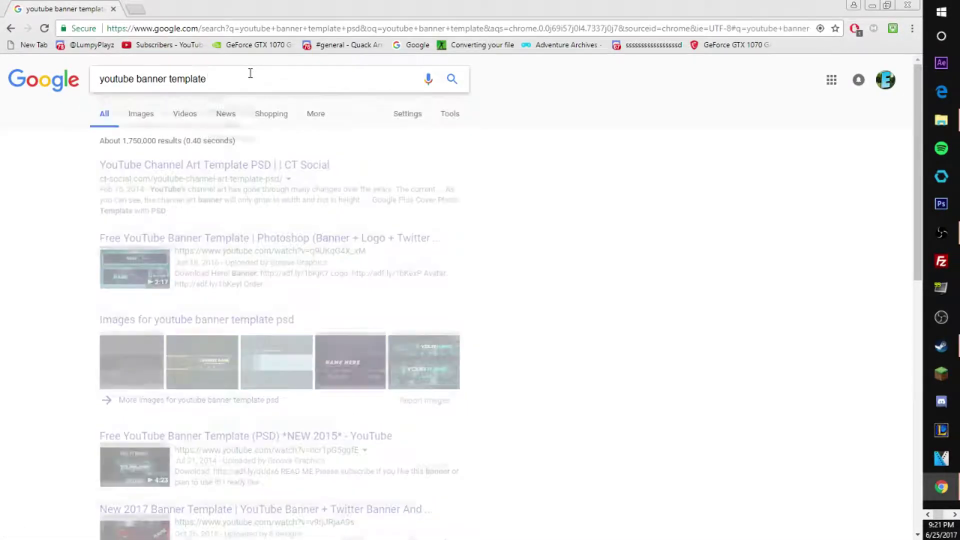
Show the image results and preview the first dark grey template with the text and logo safe area
{"action": "left_click", "coordinate": [136, 115]}
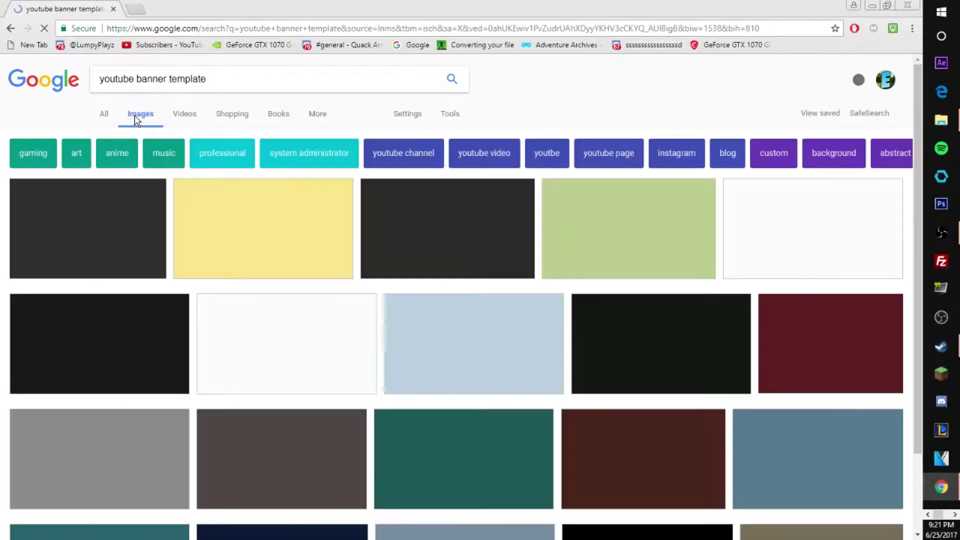
{"action": "left_click", "coordinate": [132, 234]}
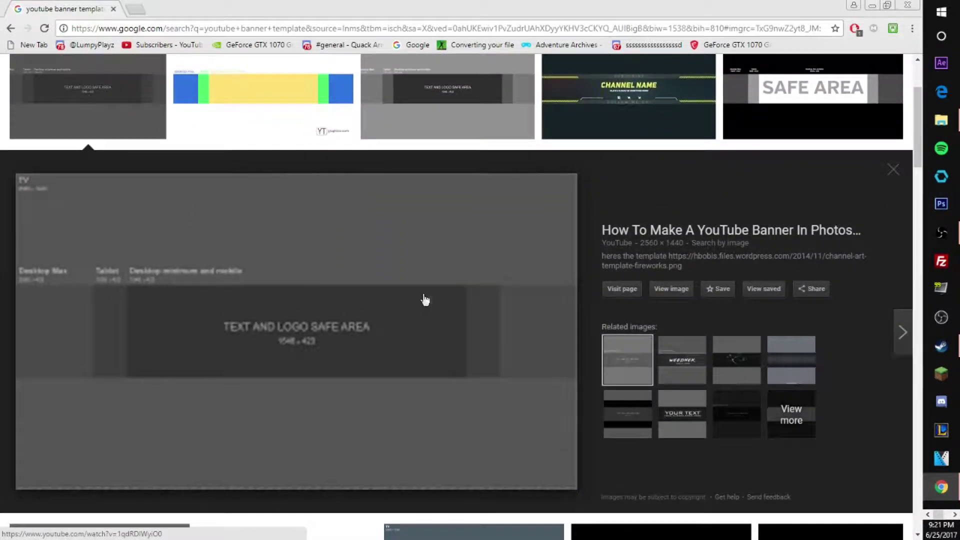
Move the browser window off this screen and place the channel-art-template-fireworks file on the empty desktop
{"action": "left_click_drag", "start_coordinate": [425, 10], "coordinate": [959, 80]}
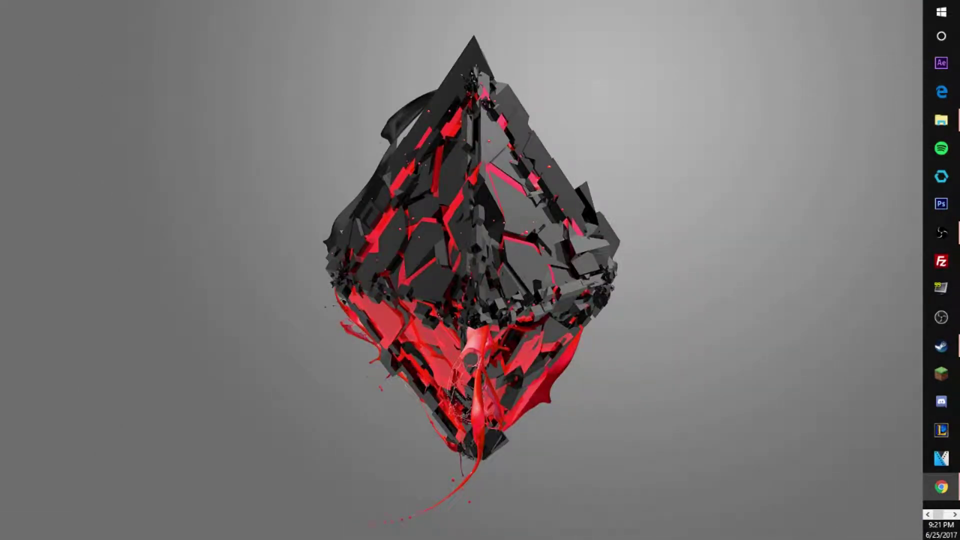
{"action": "left_click_drag", "start_coordinate": [959, 280], "coordinate": [184, 103]}
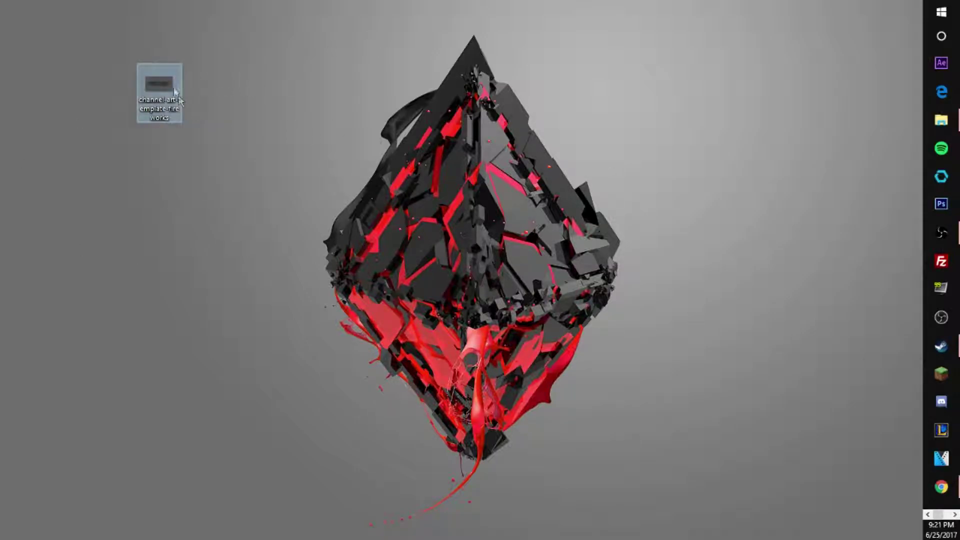
{"action": "left_click", "coordinate": [394, 136]}
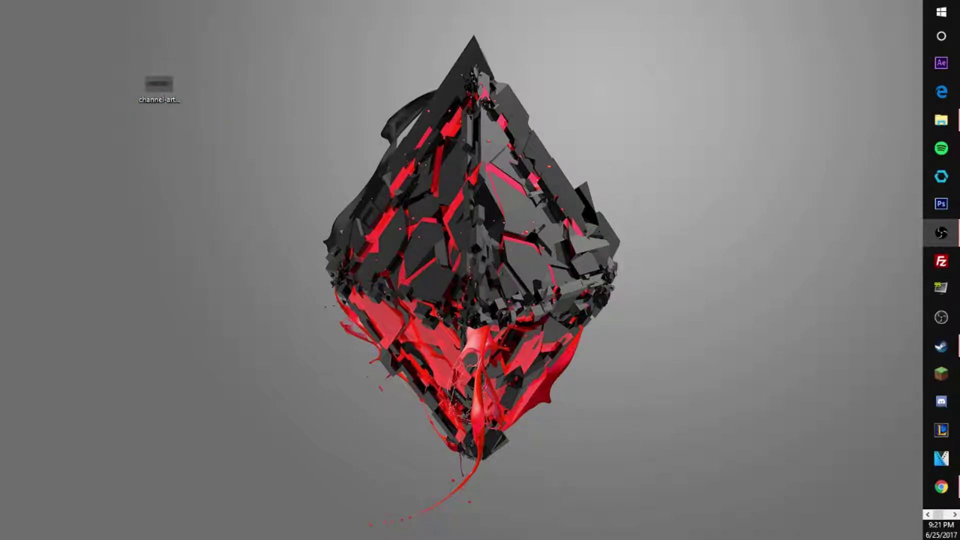
{"action": "left_click_drag", "start_coordinate": [179, 85], "coordinate": [283, 137]}
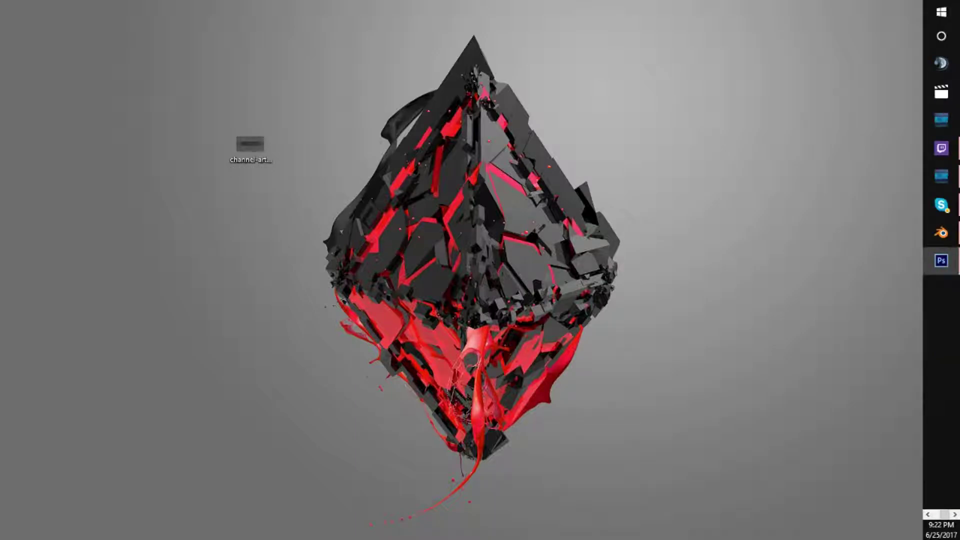
Bring the Photoshop window and its floating tool palette onto this screen
{"action": "left_click_drag", "start_coordinate": [959, 169], "coordinate": [470, 1]}
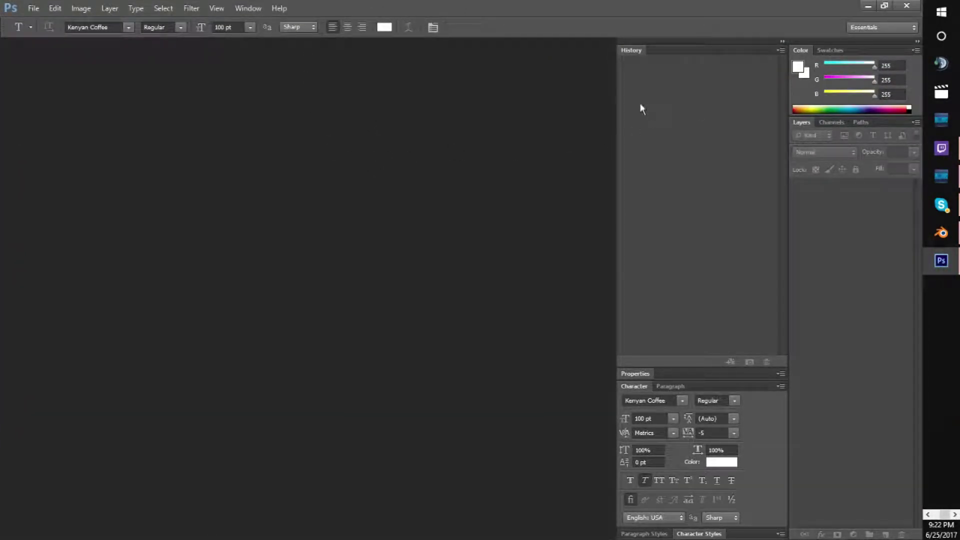
{"action": "left_click_drag", "start_coordinate": [959, 95], "coordinate": [758, 56]}
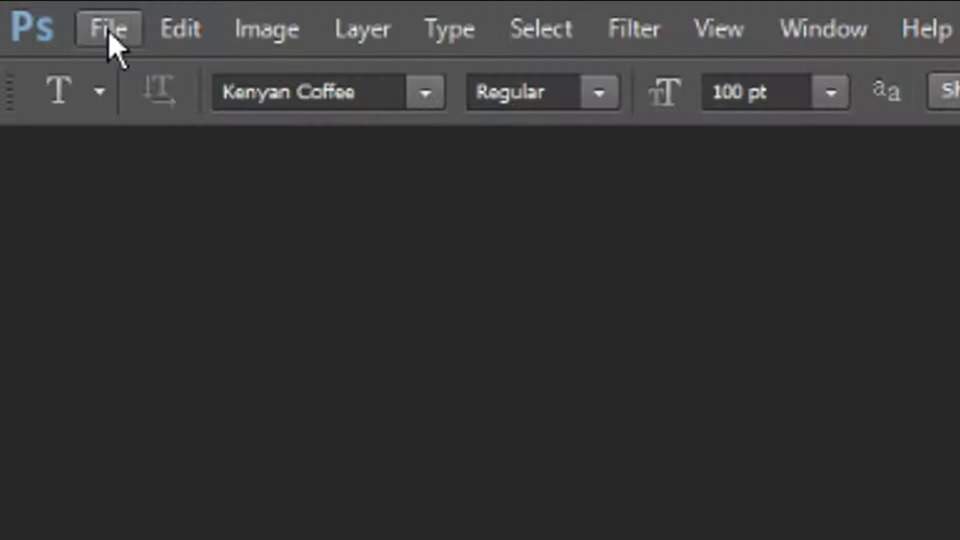
Create a new document 2560 pixels wide and 1440 pixels high with white background contents
{"action": "left_click", "coordinate": [34, 9]}
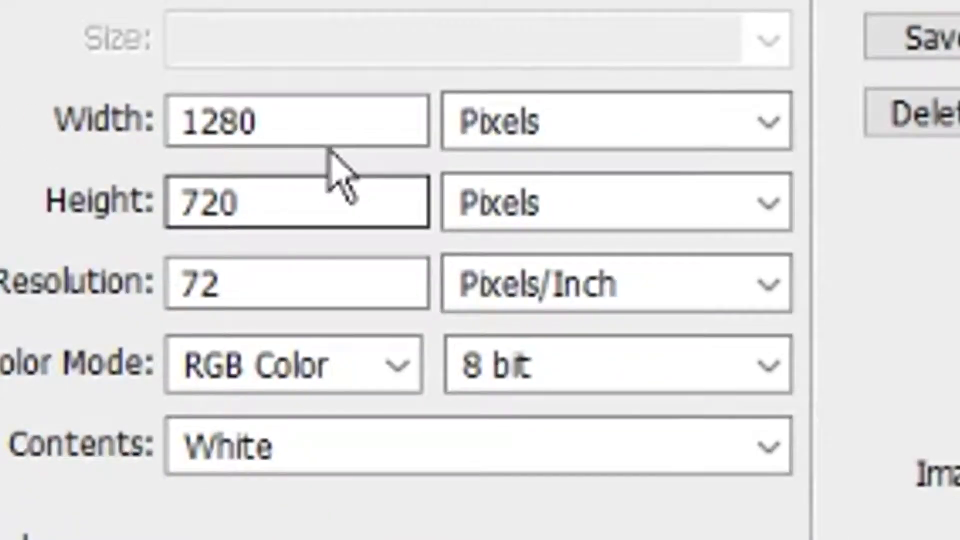
{"action": "double_click", "coordinate": [311, 128]}
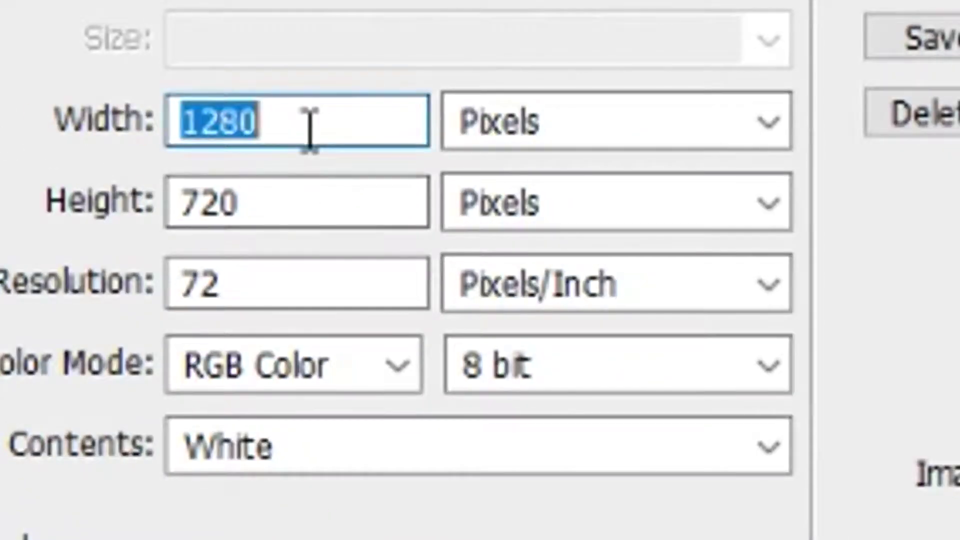
{"action": "type", "text": "2560"}
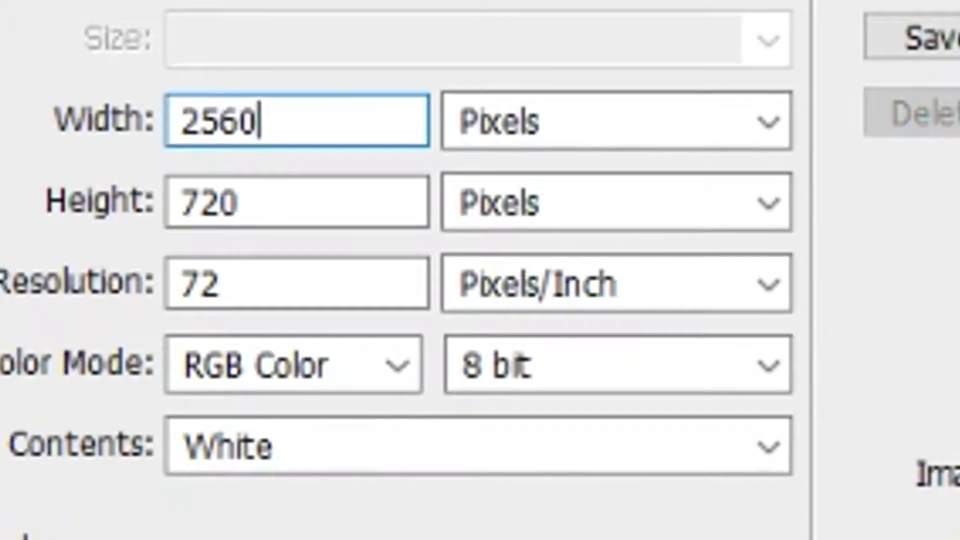
{"action": "double_click", "coordinate": [282, 200]}
{"action": "type", "text": "1440"}
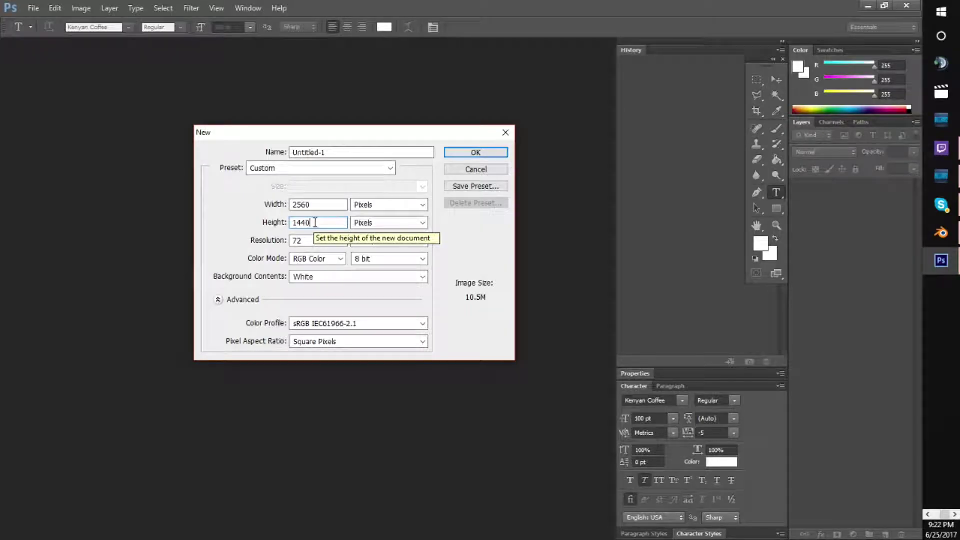
{"action": "left_click", "coordinate": [318, 277]}
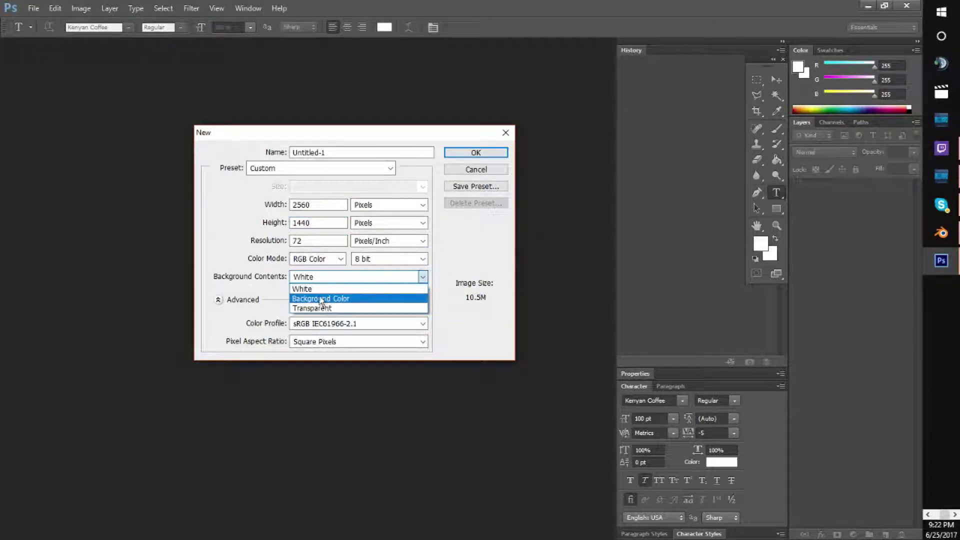
{"action": "left_click", "coordinate": [318, 289]}
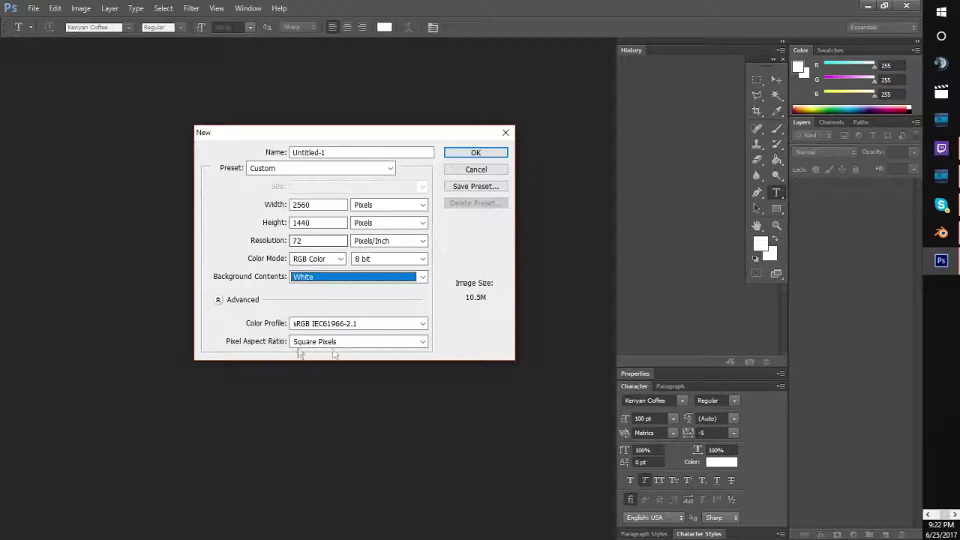
{"action": "left_click", "coordinate": [479, 154]}
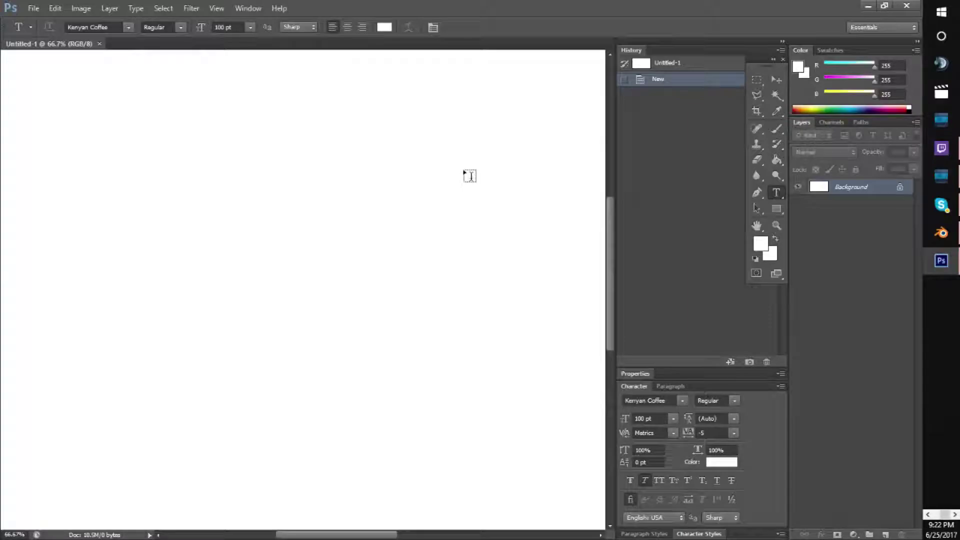
Open the youtube-channel-banner-template JPG image from the Desktop
{"action": "key", "text": "ctrl+minus"}
{"action": "key", "text": "ctrl+minus"}
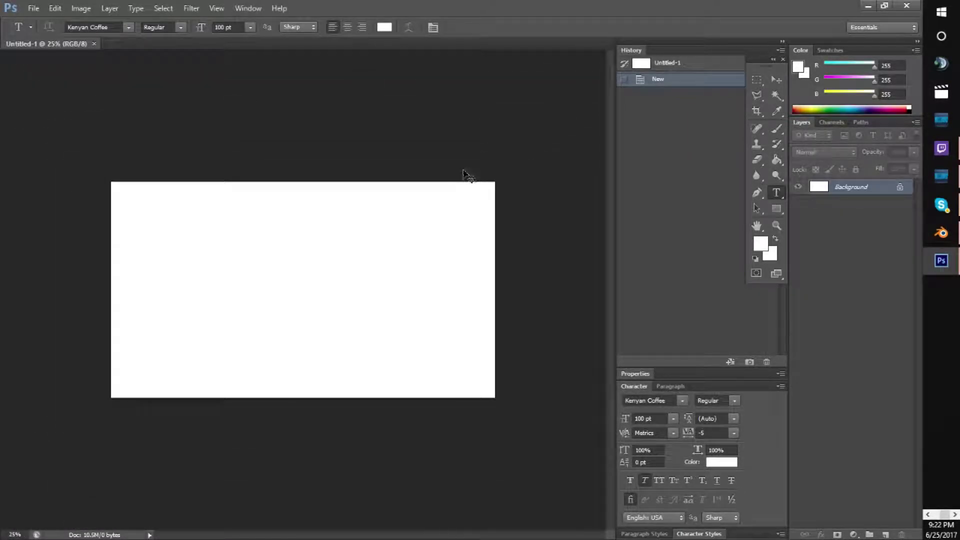
{"action": "key", "text": "ctrl+plus"}
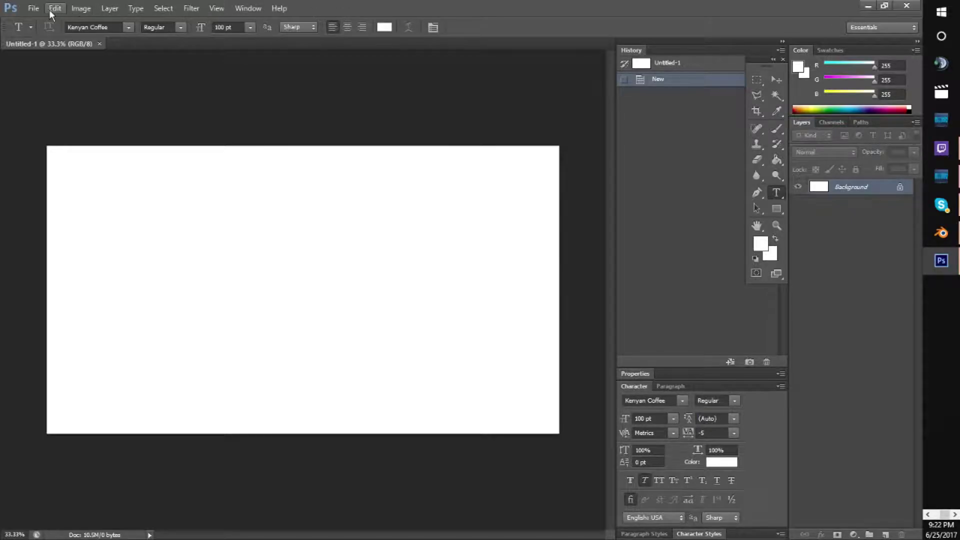
{"action": "left_click", "coordinate": [33, 8]}
{"action": "left_click", "coordinate": [45, 32]}
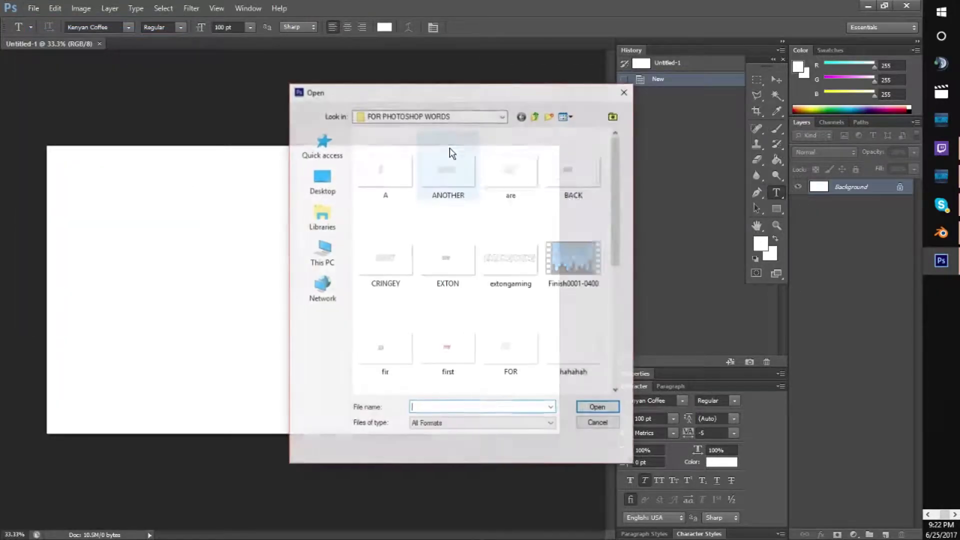
{"action": "left_click", "coordinate": [322, 180]}
{"action": "type", "text": "youtu"}
{"action": "key", "text": "Down"}
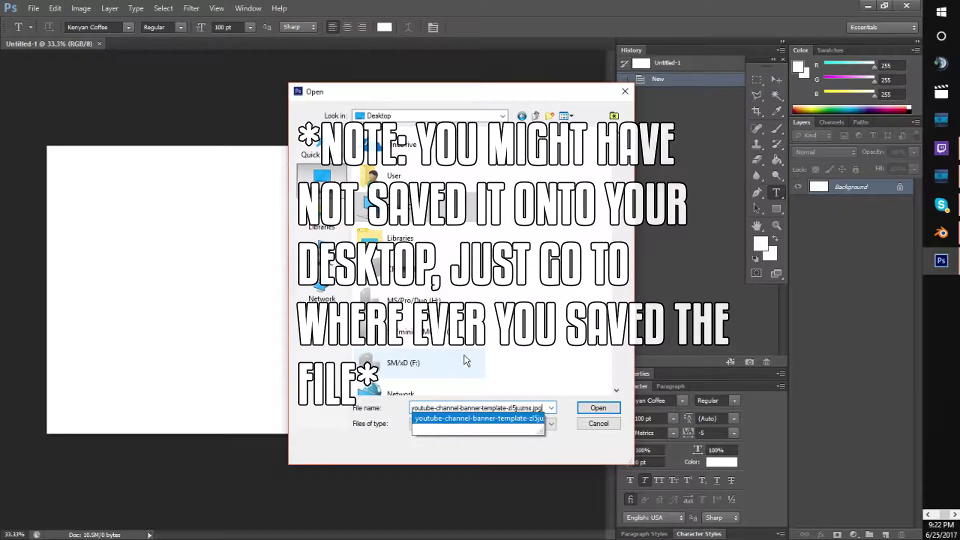
{"action": "key", "text": "Return"}
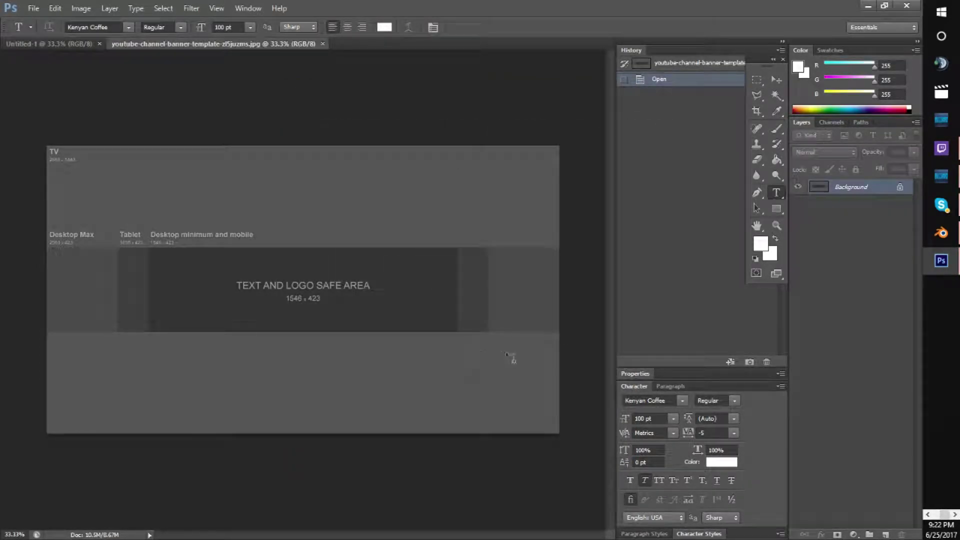
Copy the entire template image and paste it into the blank Untitled-1 document
{"action": "key", "text": "ctrl+a"}
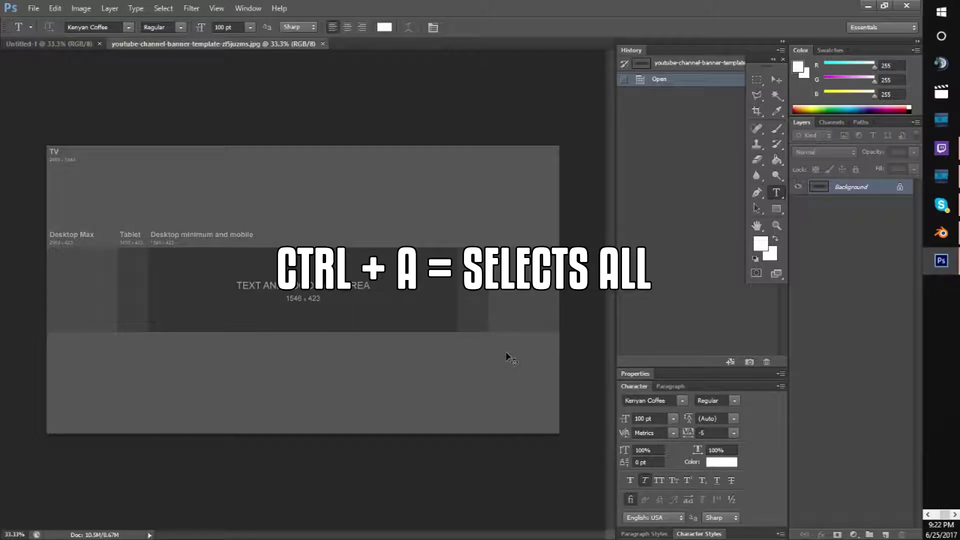
{"action": "key", "text": "ctrl+a"}
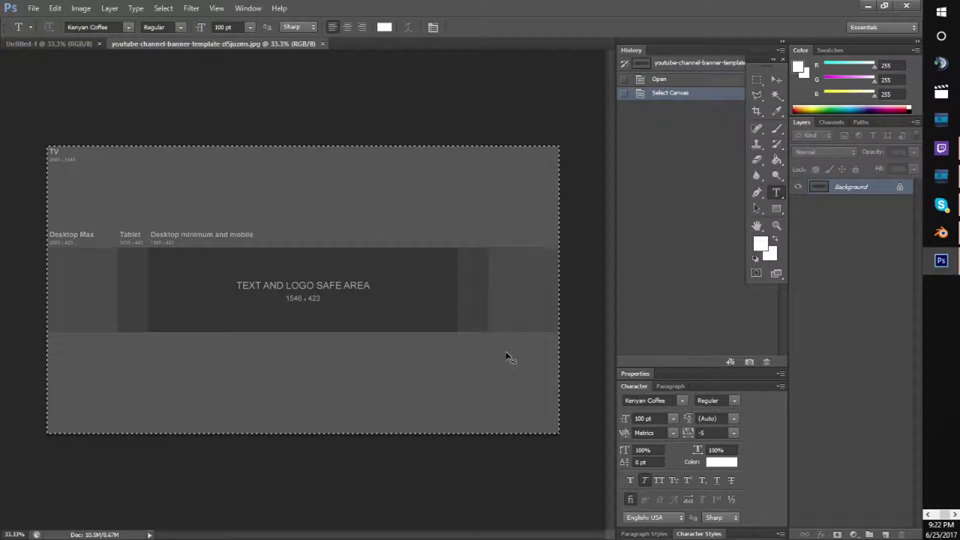
{"action": "key", "text": "ctrl+c"}
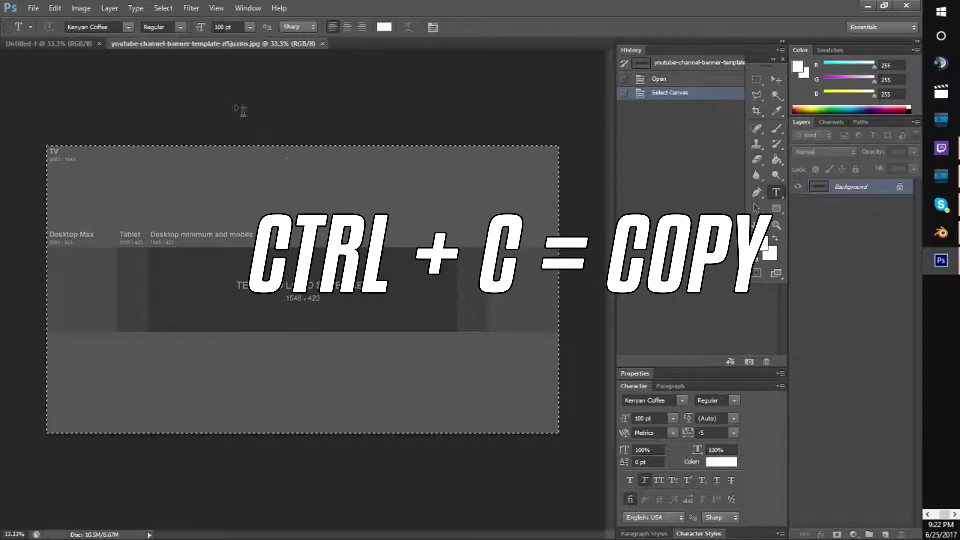
{"action": "key", "text": "ctrl+a"}
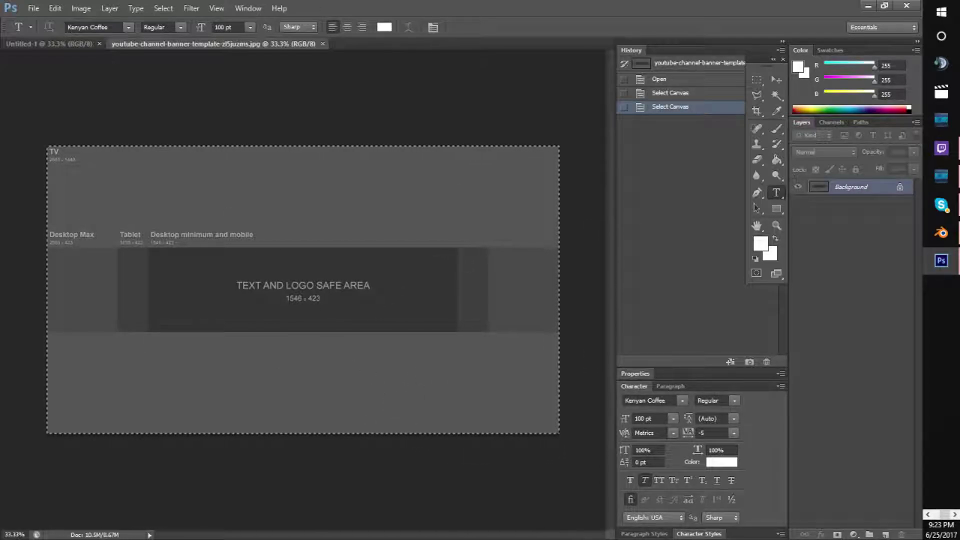
{"action": "left_click", "coordinate": [73, 45]}
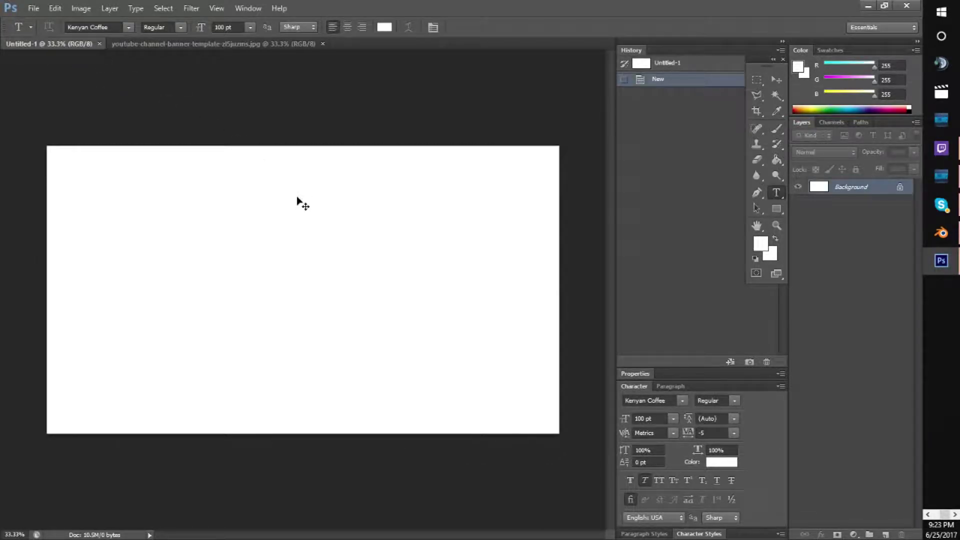
{"action": "key", "text": "ctrl+v"}
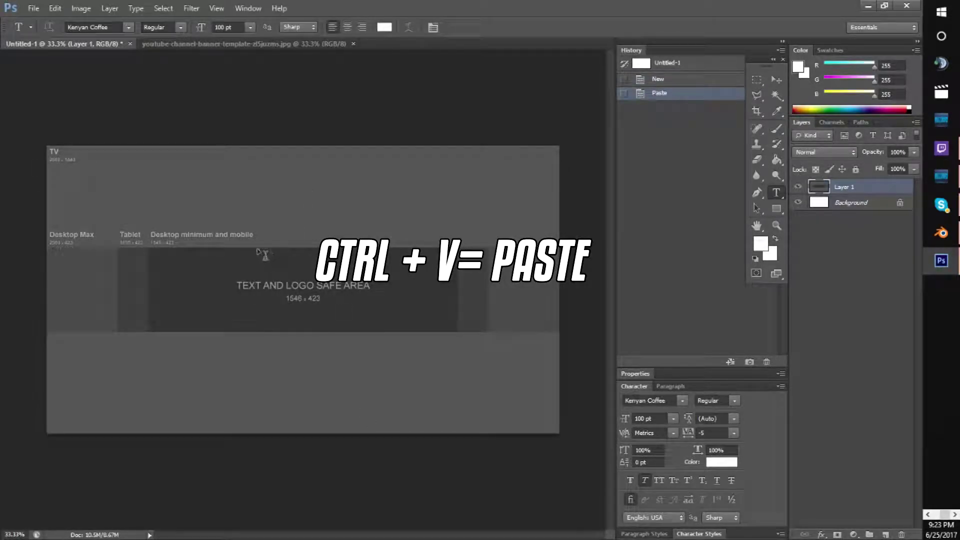
Close the separate template image document, keeping Untitled-1 open
{"action": "left_click", "coordinate": [194, 44]}
{"action": "left_click", "coordinate": [98, 42]}
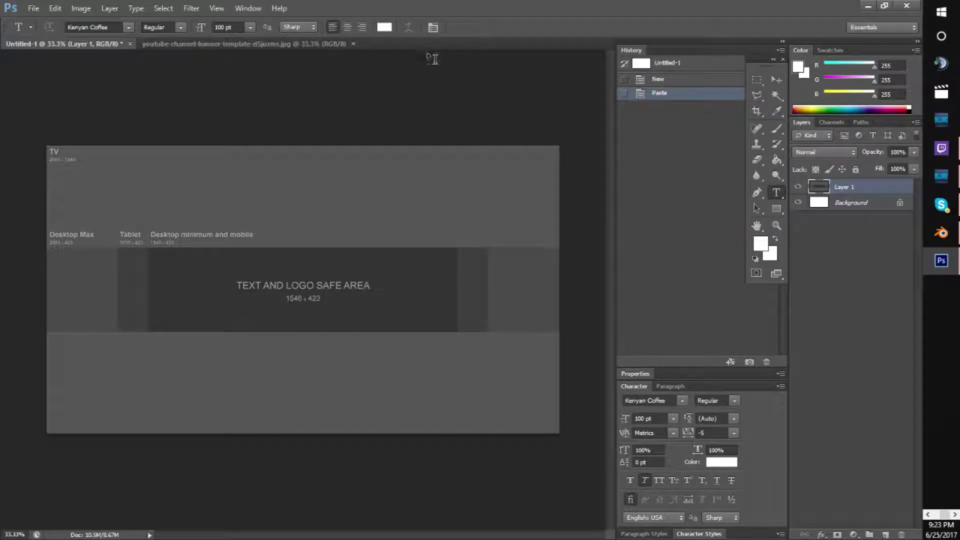
{"action": "left_click", "coordinate": [353, 44]}
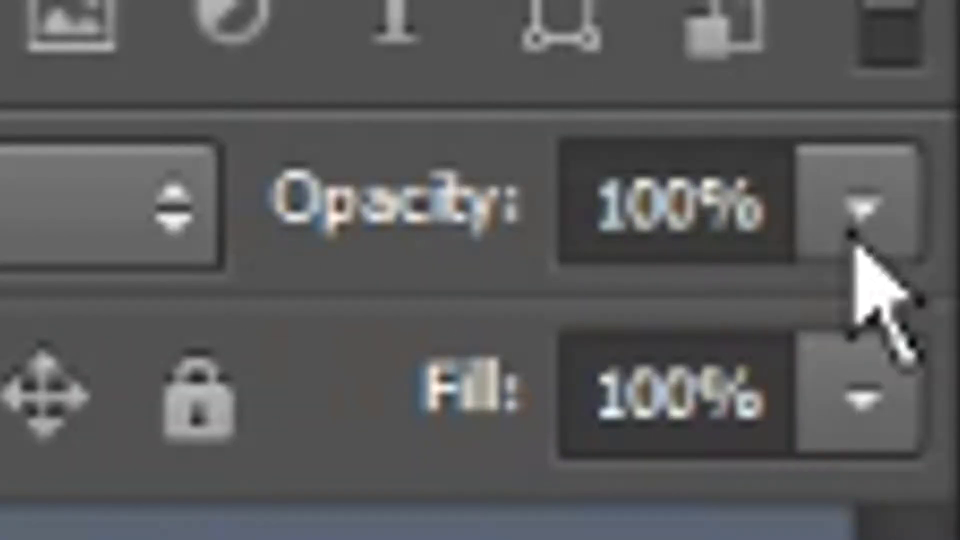
Reduce the pasted template layer's opacity to 53% and deselect the layer
{"action": "left_click", "coordinate": [848, 231]}
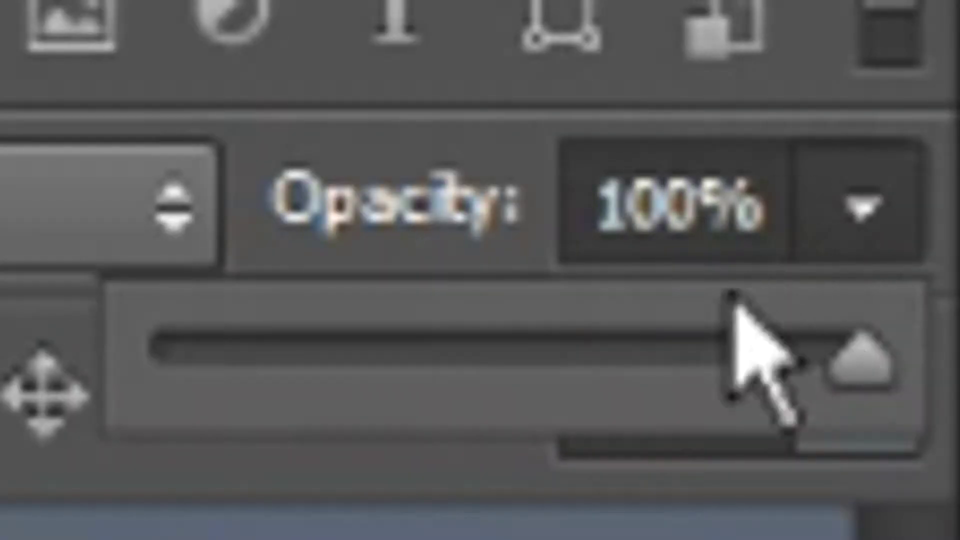
{"action": "left_click_drag", "start_coordinate": [712, 343], "coordinate": [540, 353]}
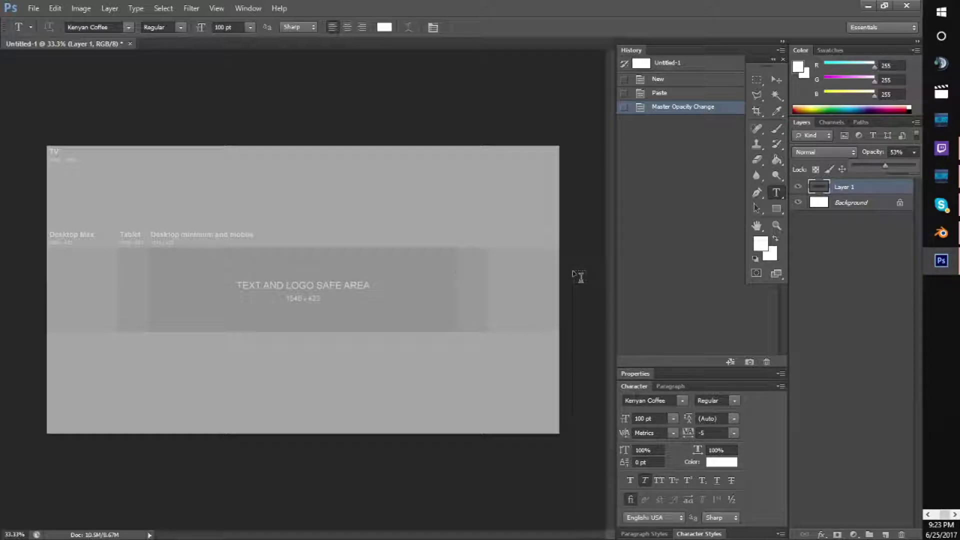
{"action": "left_click", "coordinate": [853, 327]}
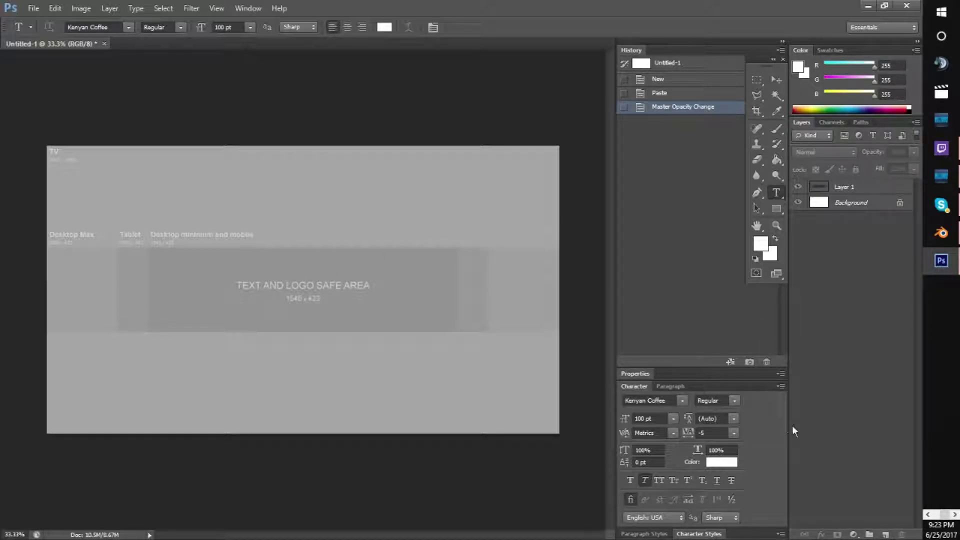
Create a new layer above the template layer and name it "top box"
{"action": "left_click", "coordinate": [886, 534]}
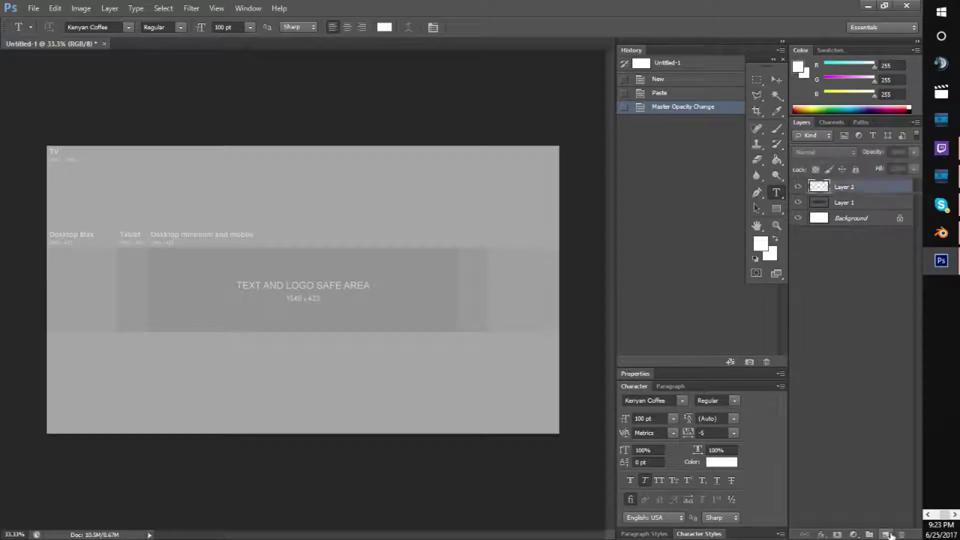
{"action": "double_click", "coordinate": [846, 187]}
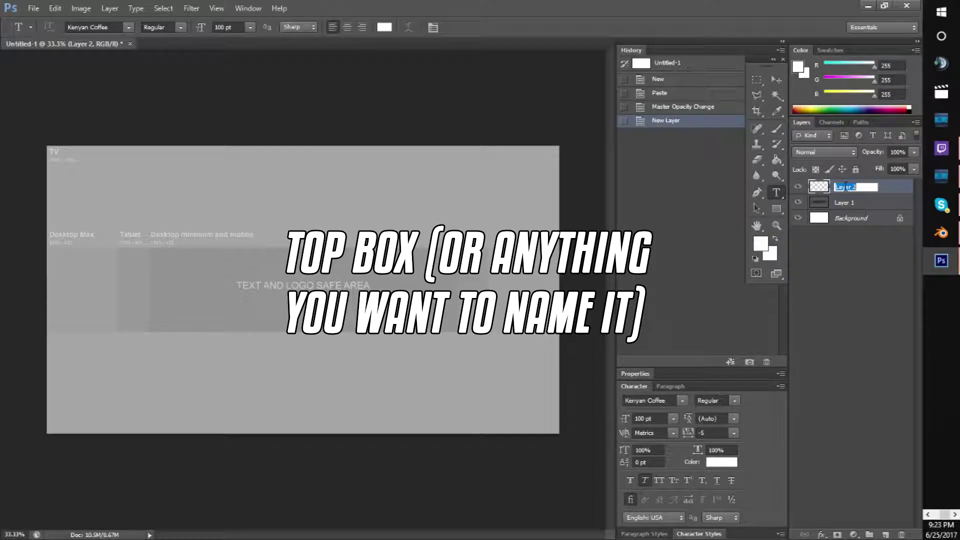
{"action": "type", "text": "top box"}
{"action": "key", "text": "Return"}
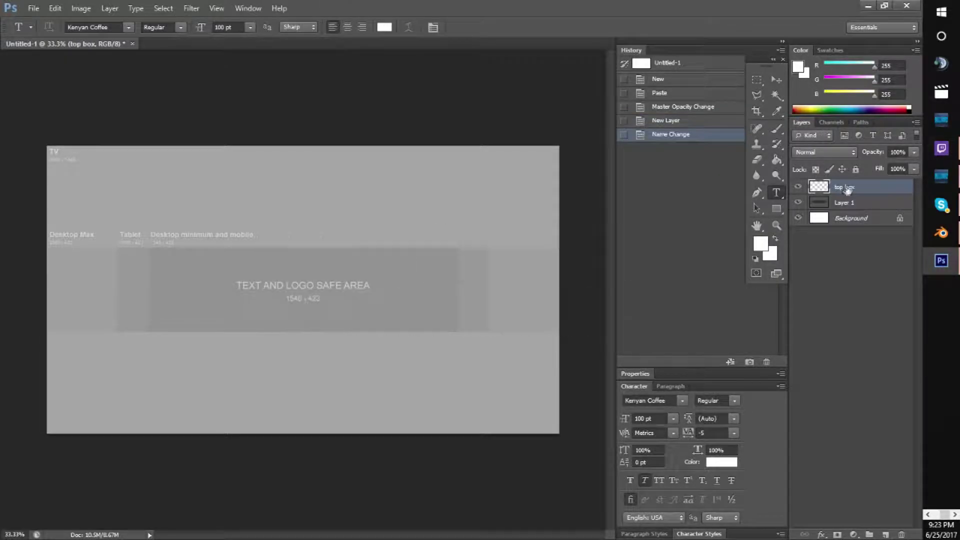
Choose the Rectangular Marquee Tool and move the floating toolbox further down
{"action": "left_click", "coordinate": [757, 81]}
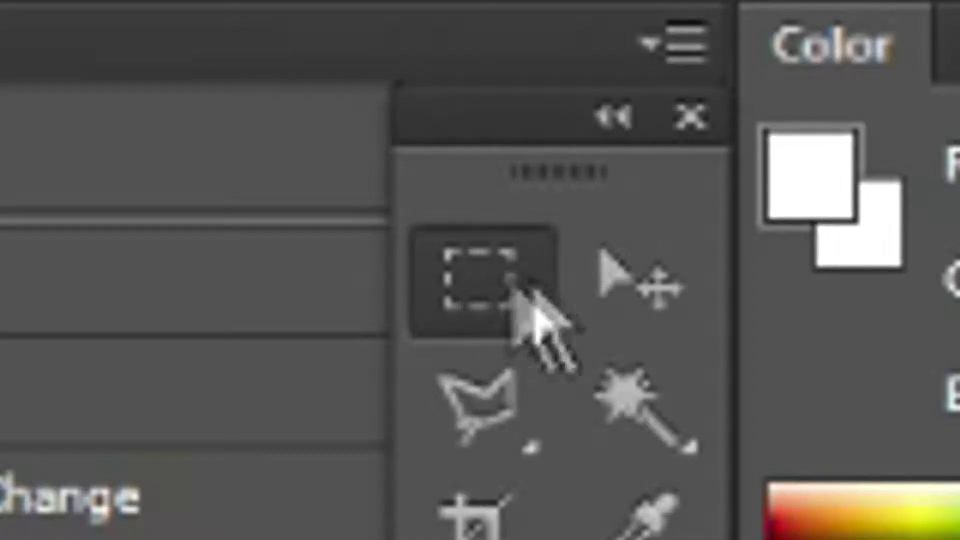
{"action": "right_click", "coordinate": [447, 265]}
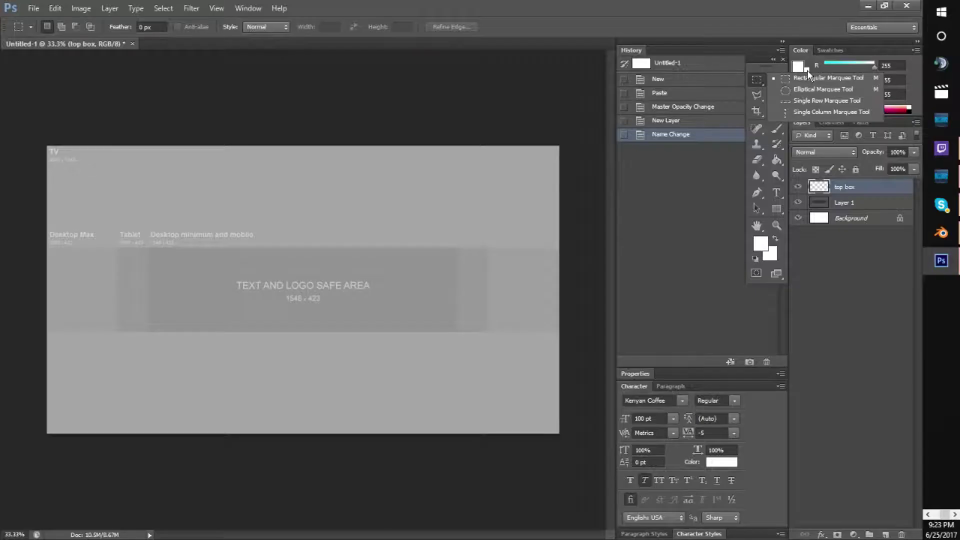
{"action": "left_click", "coordinate": [806, 77]}
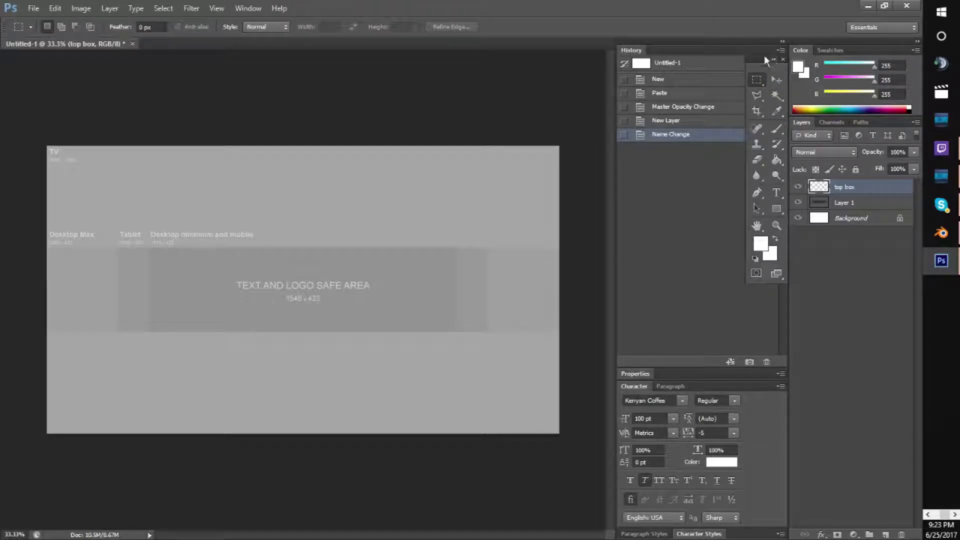
{"action": "left_click_drag", "start_coordinate": [758, 57], "coordinate": [757, 146]}
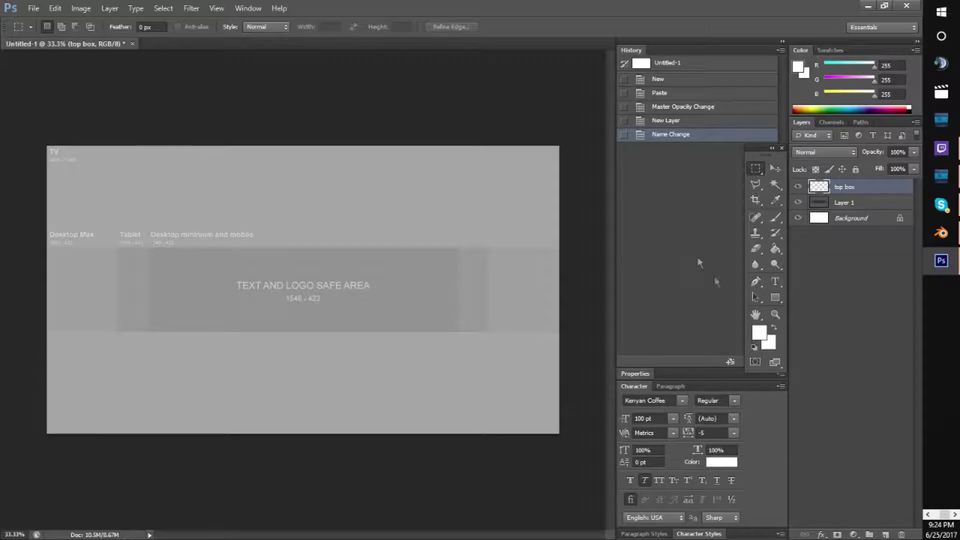
Set the foreground colour to black (000000) and return to the Rectangular Marquee Tool
{"action": "key", "text": "i"}
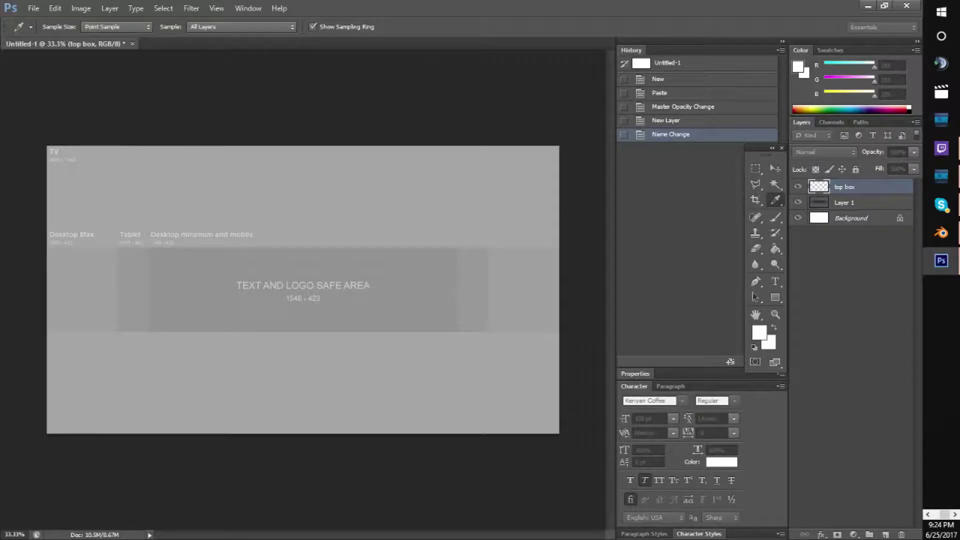
{"action": "left_click", "coordinate": [759, 332]}
{"action": "left_click_drag", "start_coordinate": [706, 140], "coordinate": [310, 139]}
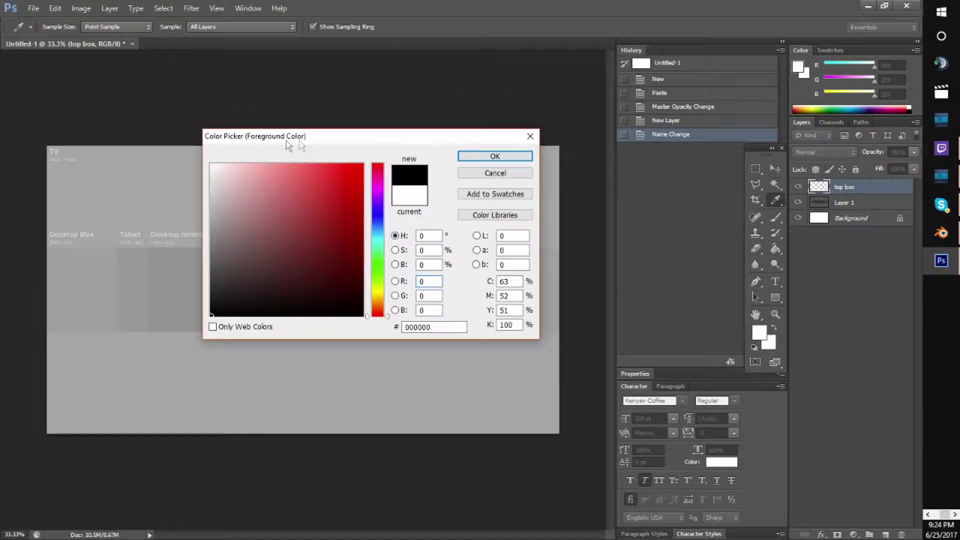
{"action": "left_click", "coordinate": [494, 159]}
{"action": "key", "text": "m"}
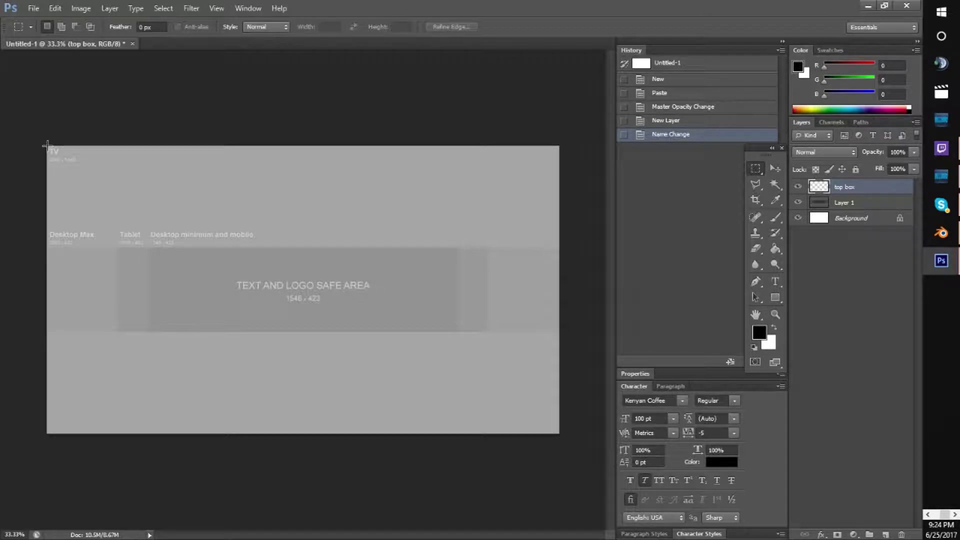
{"action": "left_click_drag", "start_coordinate": [64, 156], "coordinate": [564, 246]}
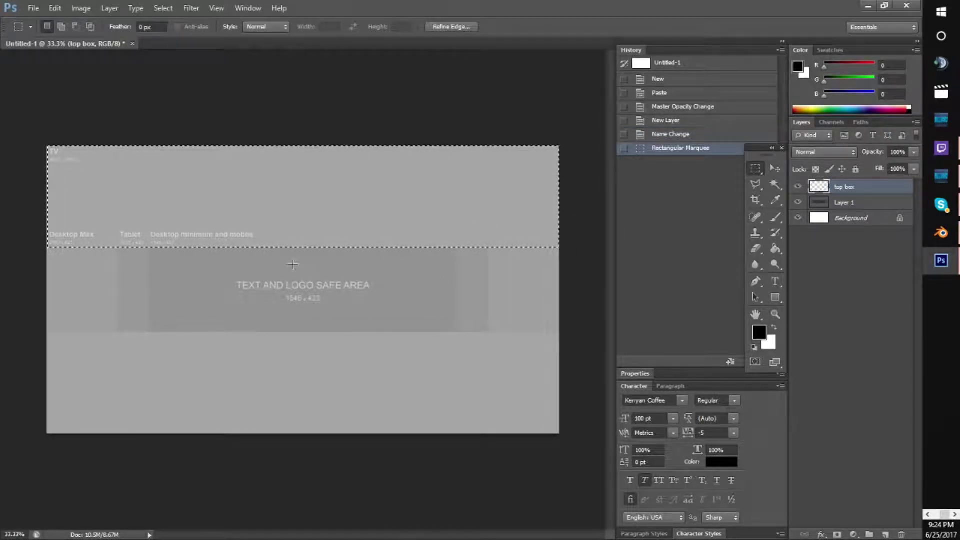
{"action": "key", "text": "ctrl+plus"}
{"action": "key", "text": "ctrl+plus"}
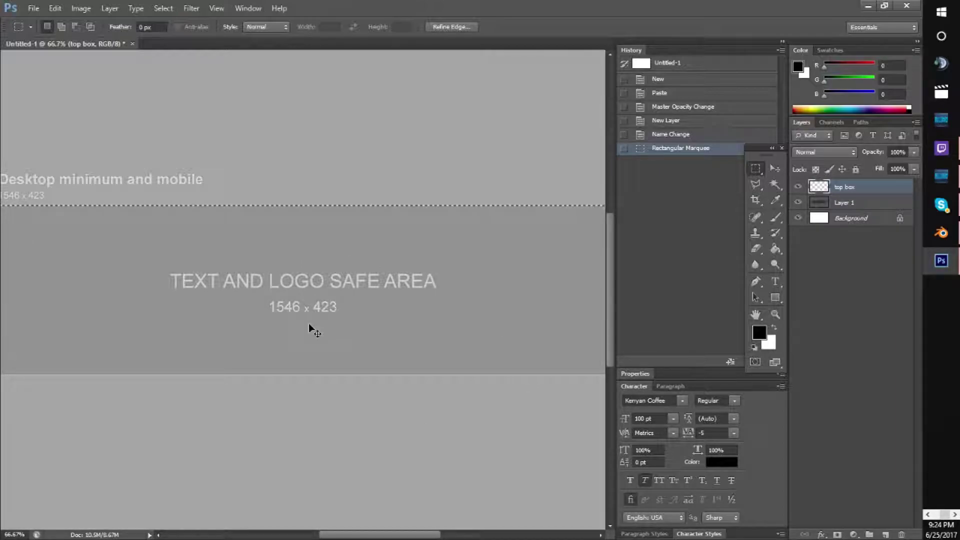
{"action": "key", "text": "ctrl+minus"}
{"action": "key", "text": "ctrl+minus"}
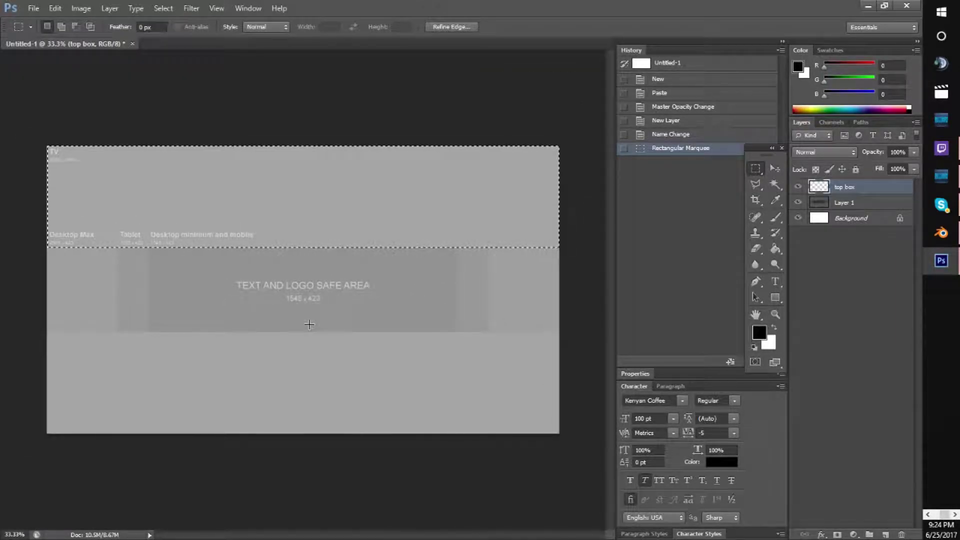
{"action": "key", "text": "Return"}
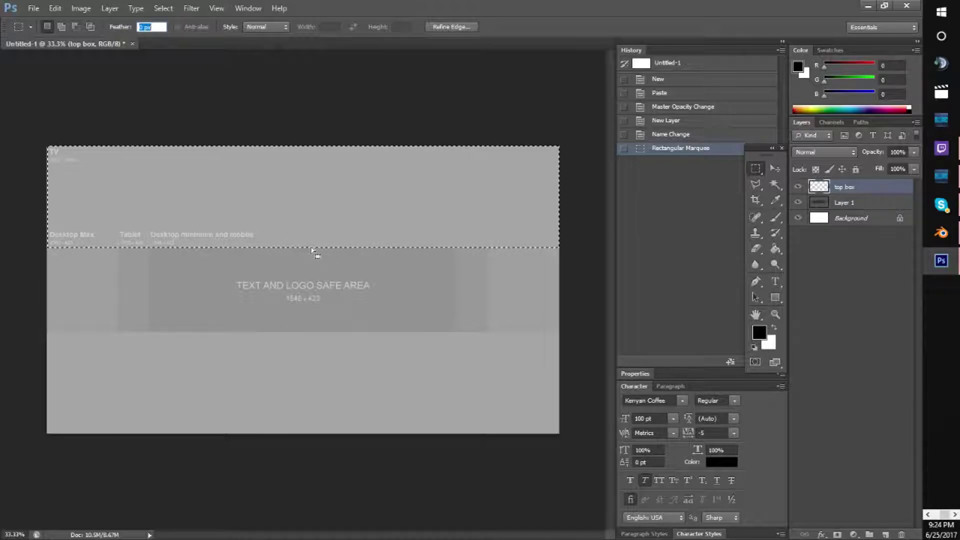
{"action": "key", "text": "ctrl+z"}
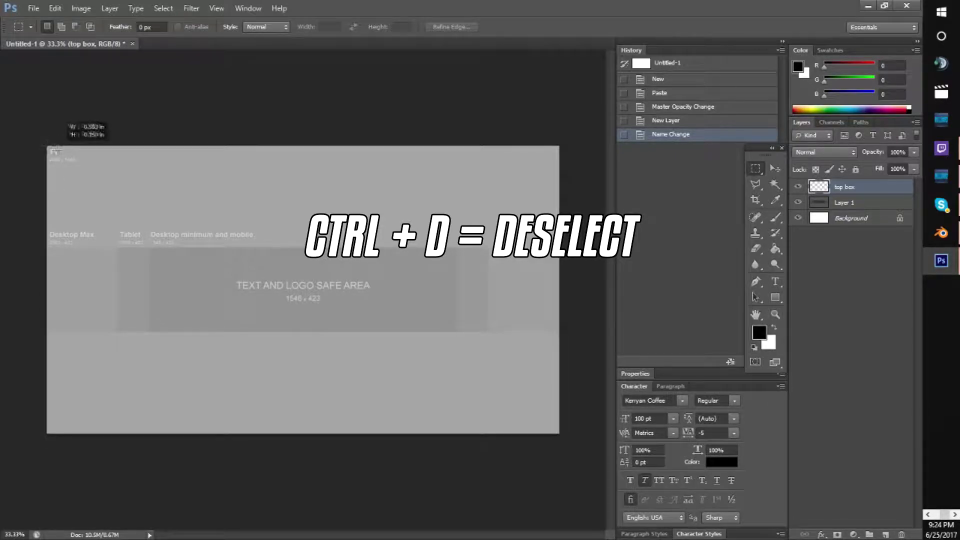
{"action": "left_click_drag", "start_coordinate": [55, 151], "coordinate": [298, 215]}
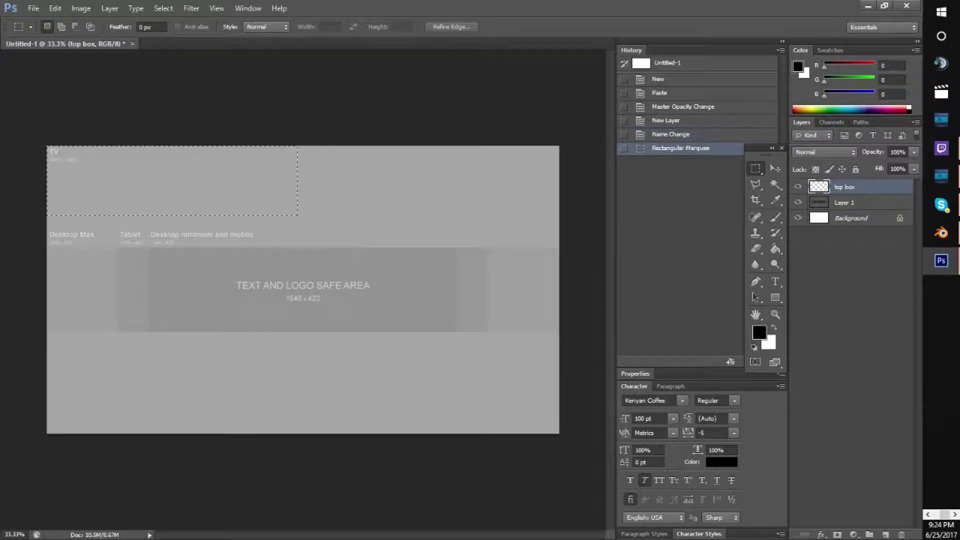
{"action": "left_click", "coordinate": [505, 295]}
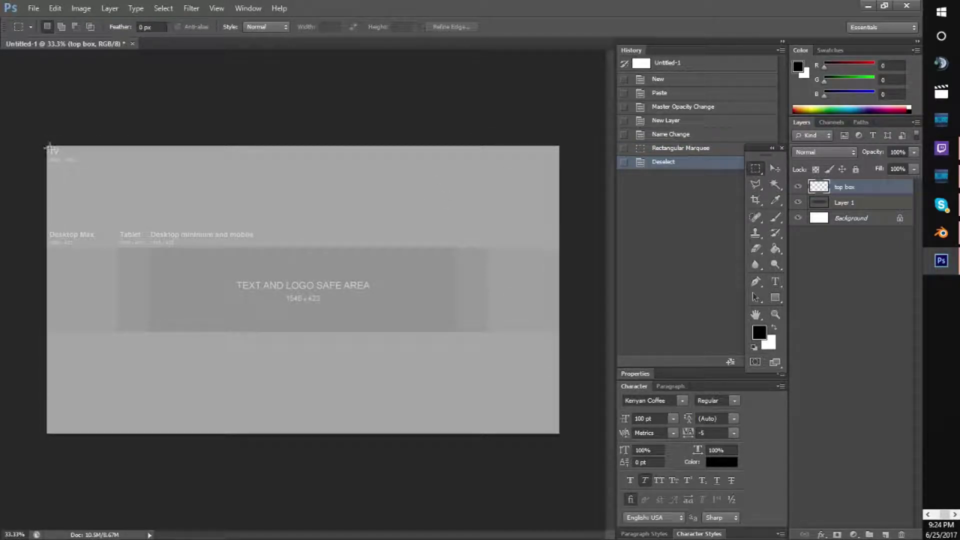
Select the full-width area above the template's central band, fill it with black on the top box layer, and deselect
{"action": "left_click_drag", "start_coordinate": [45, 145], "coordinate": [562, 247]}
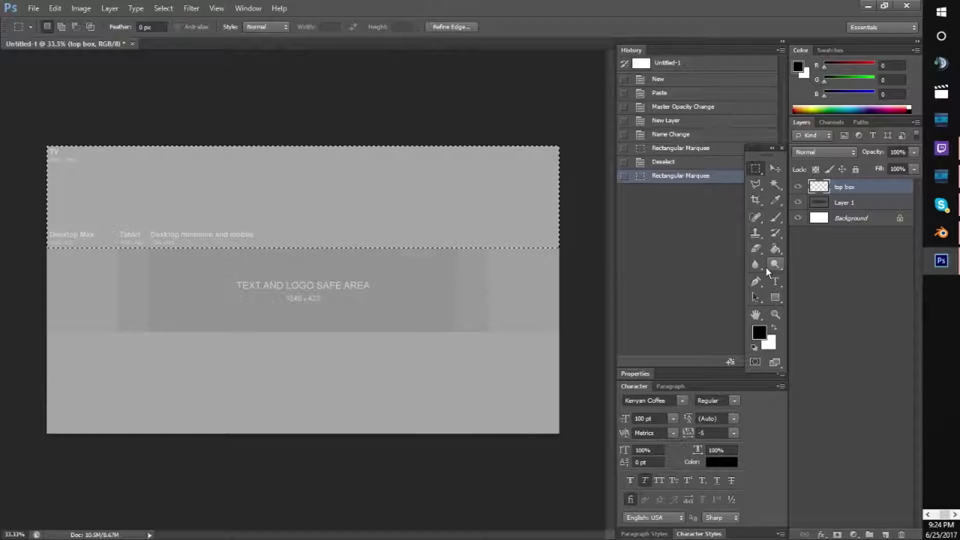
{"action": "left_click", "coordinate": [774, 249]}
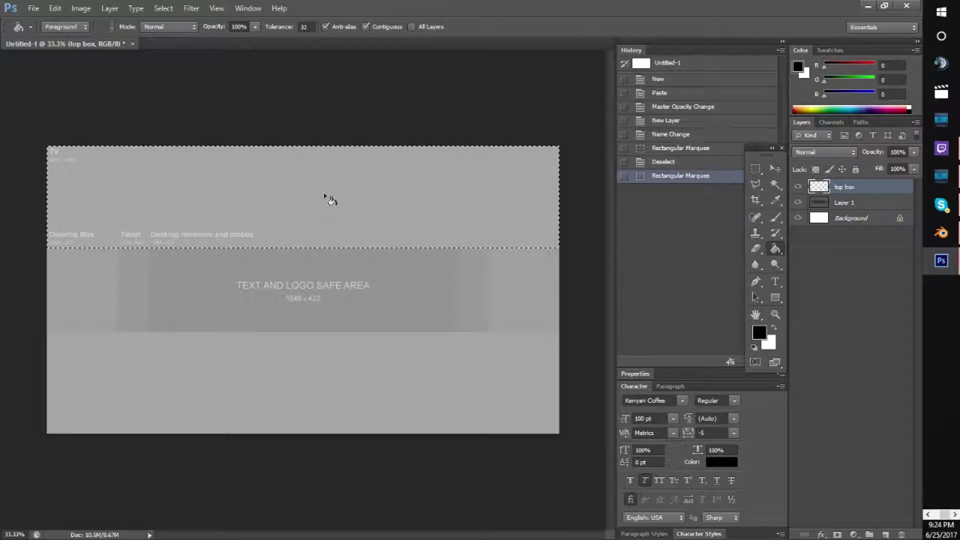
{"action": "left_click", "coordinate": [324, 195]}
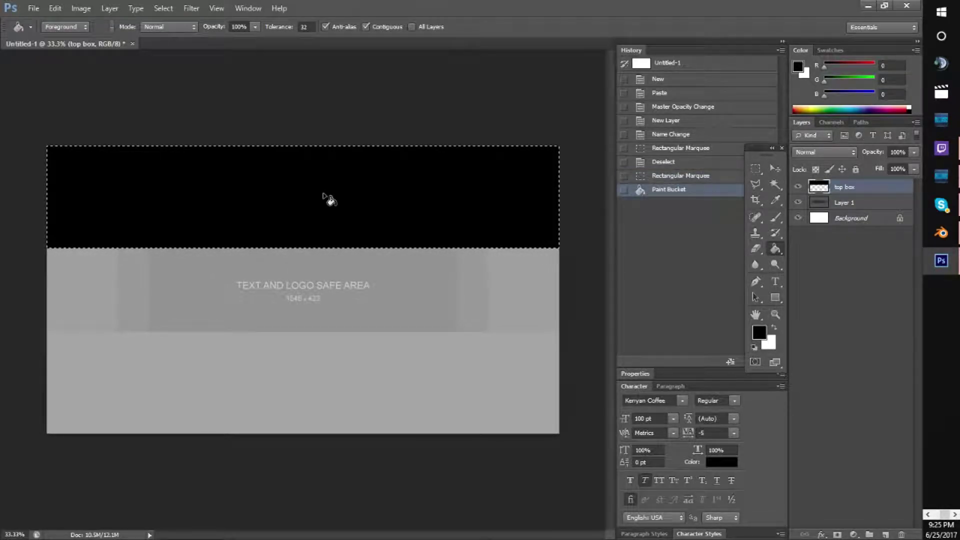
{"action": "key", "text": "ctrl+d"}
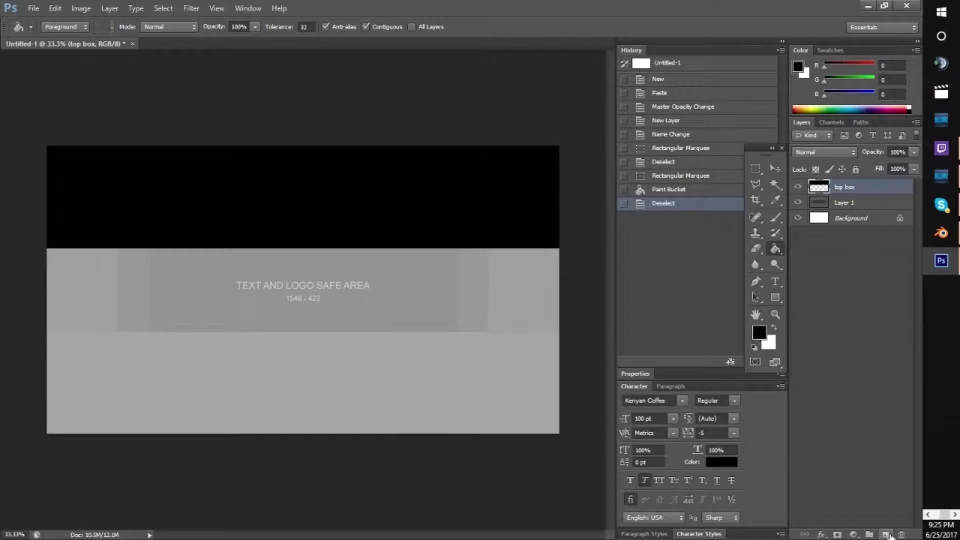
Create a new layer above top box and name it "bottom box"
{"action": "left_click", "coordinate": [885, 535]}
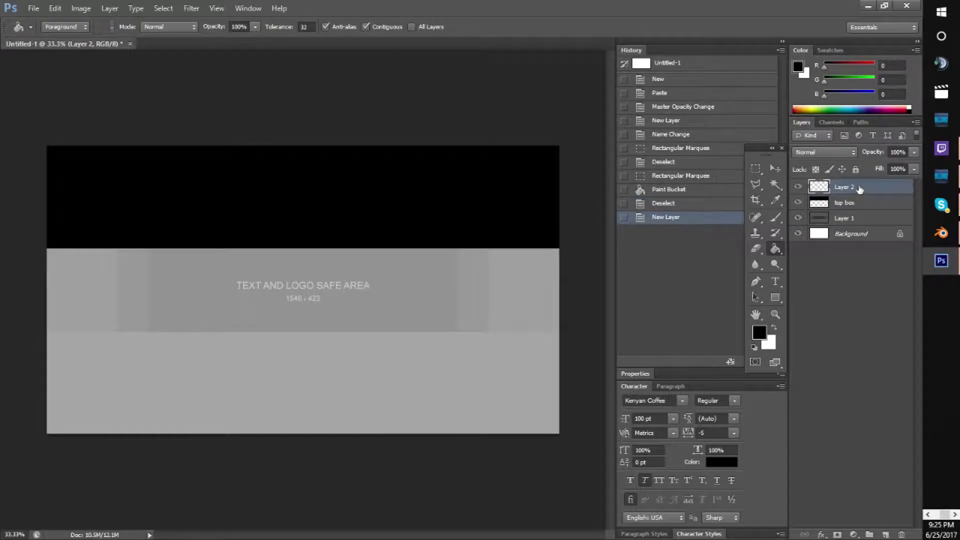
{"action": "double_click", "coordinate": [858, 187]}
{"action": "type", "text": "bottom box"}
{"action": "key", "text": "Return"}
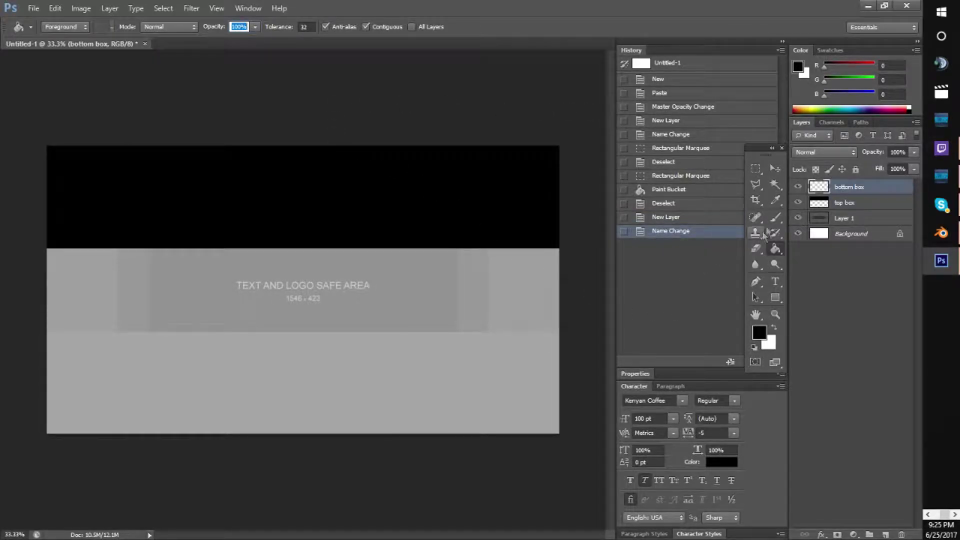
Select the full-width area below the template's central band, fill it with black on the bottom box layer, and deselect
{"action": "left_click", "coordinate": [755, 169]}
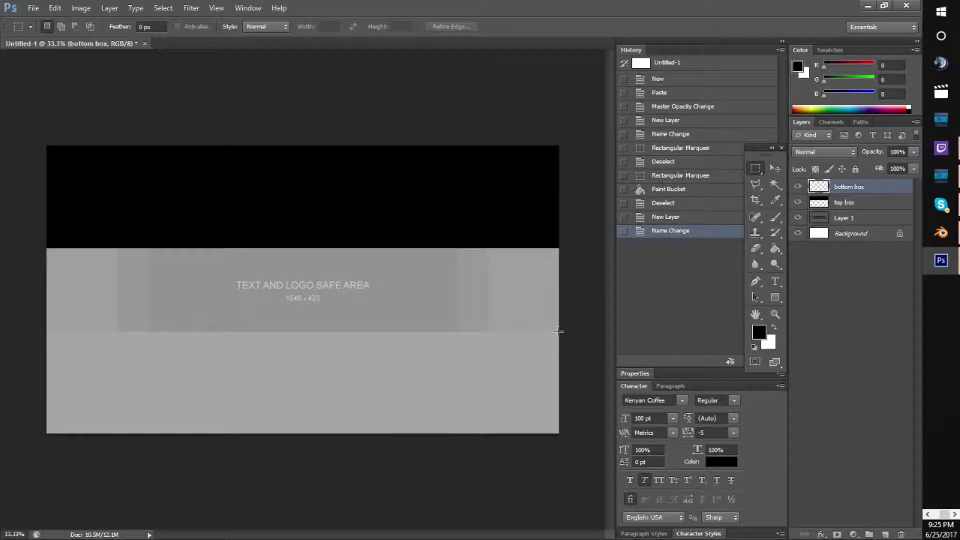
{"action": "left_click_drag", "start_coordinate": [559, 331], "coordinate": [90, 452]}
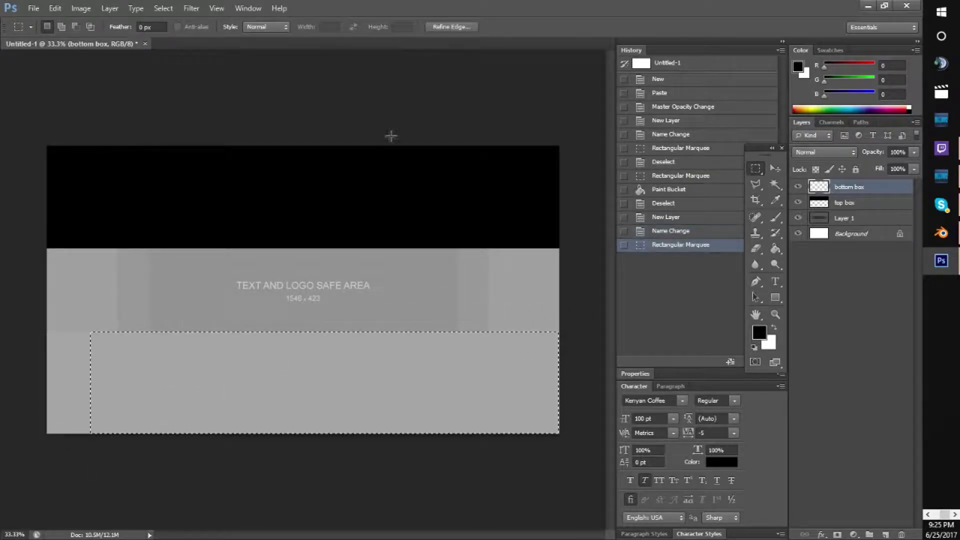
{"action": "left_click", "coordinate": [224, 288]}
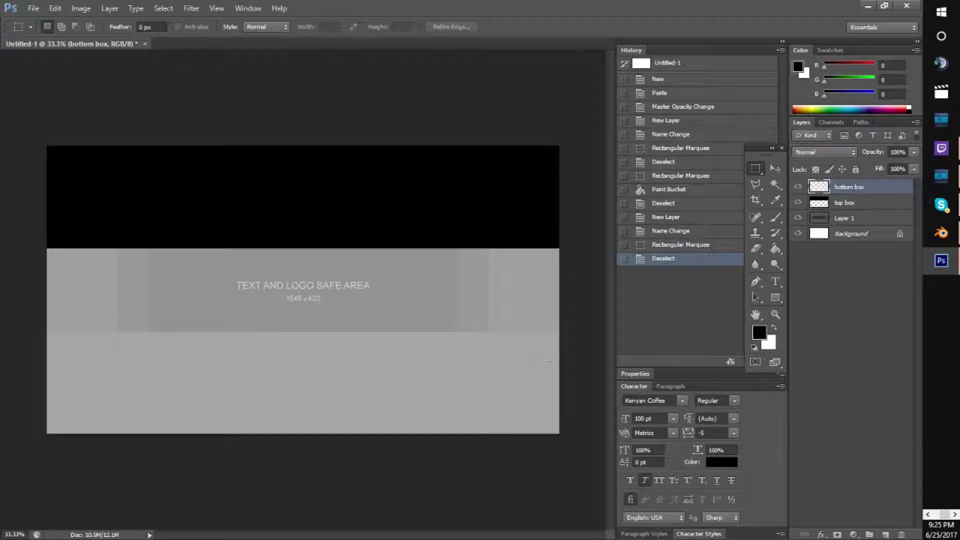
{"action": "mouse_move", "coordinate": [560, 332]}
{"action": "left_mouse_down"}
{"action": "mouse_move", "coordinate": [47, 334]}
{"action": "mouse_move", "coordinate": [47, 434]}
{"action": "left_mouse_up"}
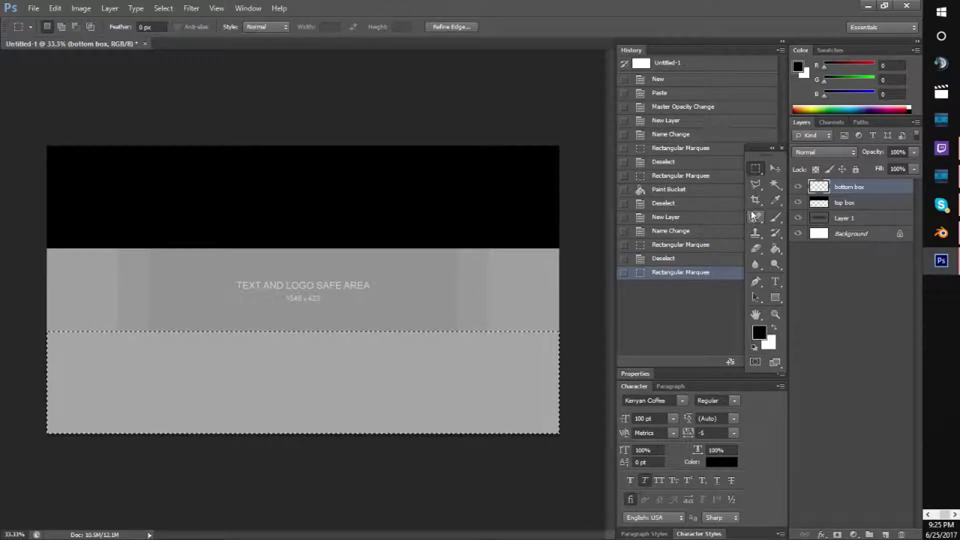
{"action": "left_click", "coordinate": [774, 249]}
{"action": "left_click", "coordinate": [416, 366]}
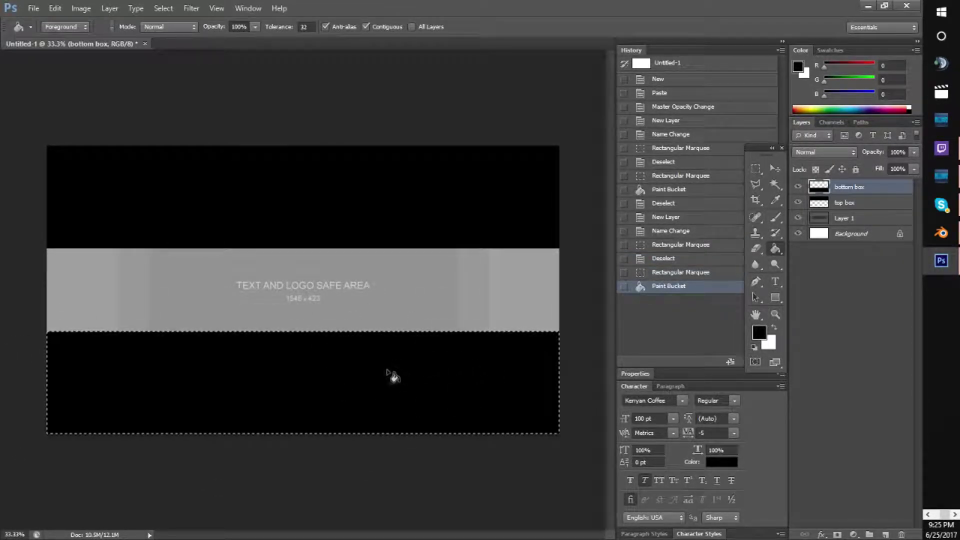
{"action": "key", "text": "ctrl+d"}
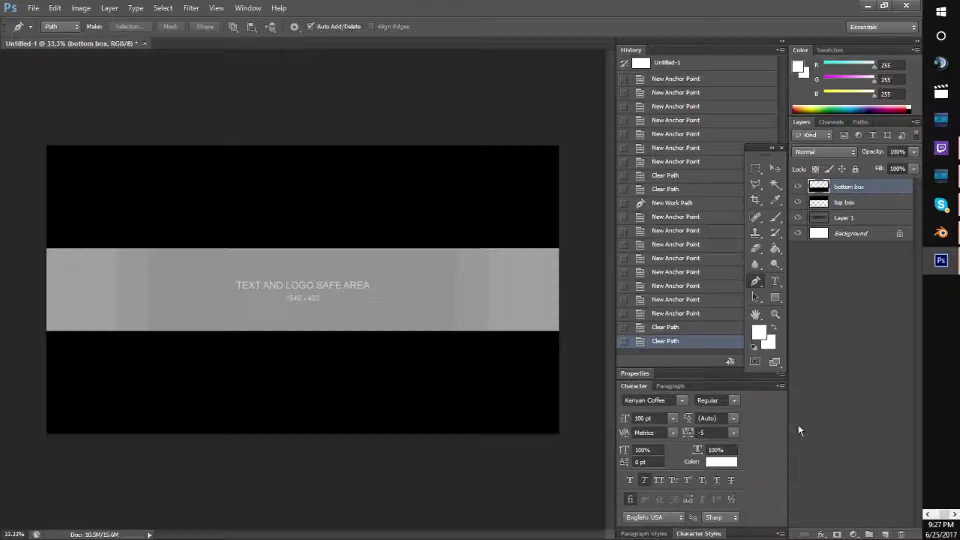
Create a new layer above bottom box and name it "lines"
{"action": "left_click", "coordinate": [886, 533]}
{"action": "double_click", "coordinate": [844, 187]}
{"action": "type", "text": "lines"}
{"action": "key", "text": "Return"}
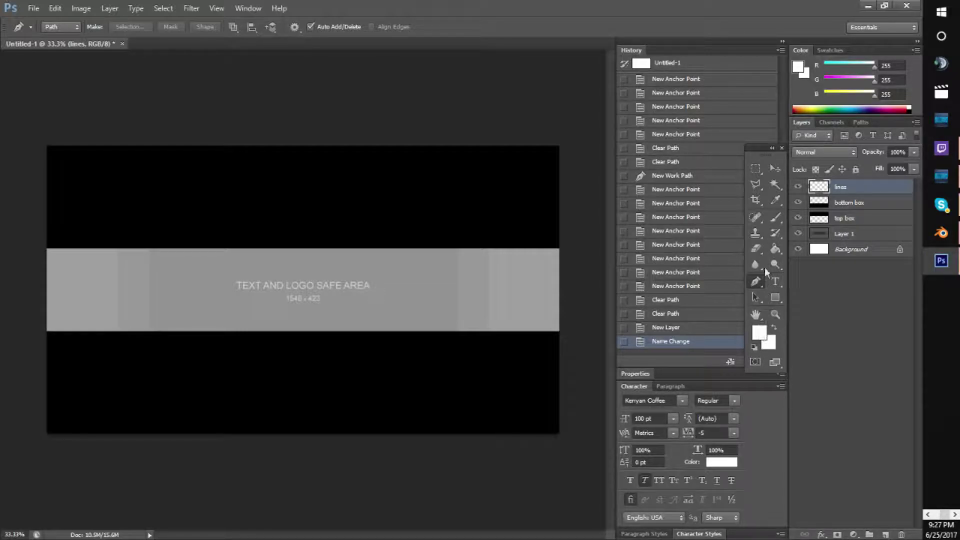
Choose the Brush tool and set the foreground colour to pure white
{"action": "left_click", "coordinate": [776, 216]}
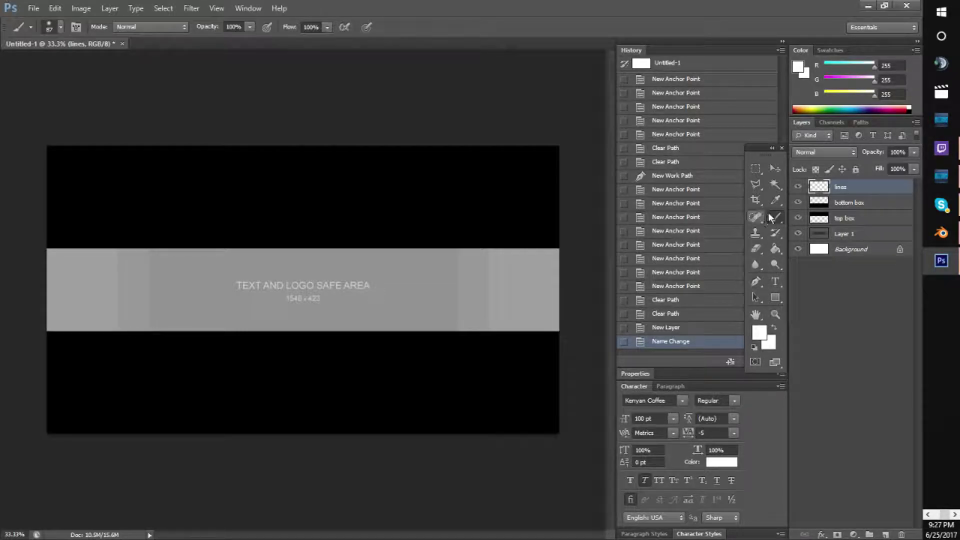
{"action": "left_click", "coordinate": [759, 332]}
{"action": "left_click", "coordinate": [116, 334]}
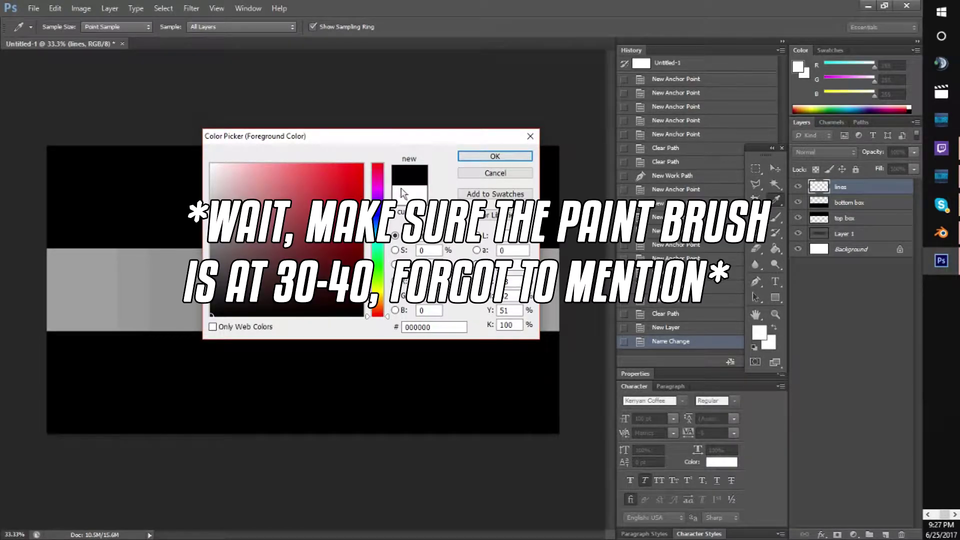
{"action": "left_click", "coordinate": [211, 164]}
{"action": "left_click", "coordinate": [494, 156]}
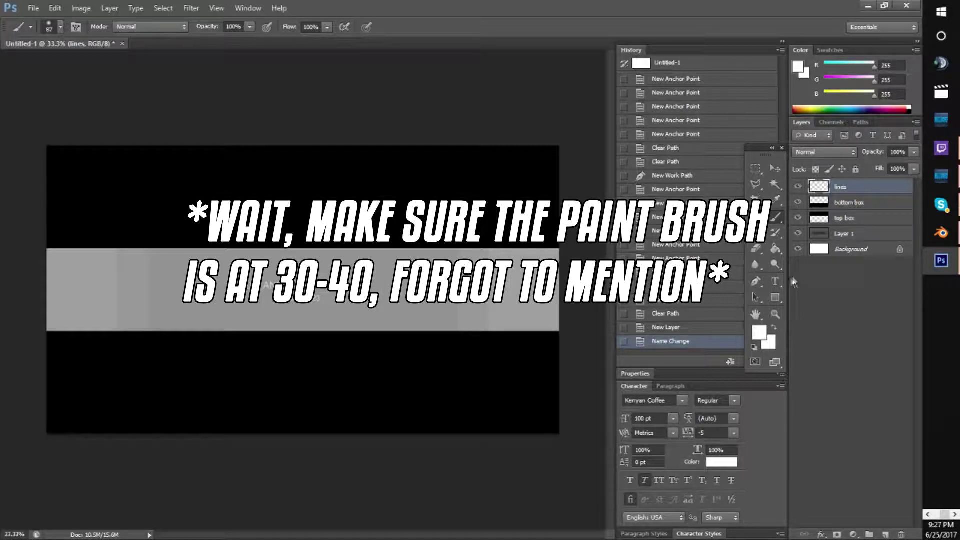
{"action": "left_click", "coordinate": [756, 281]}
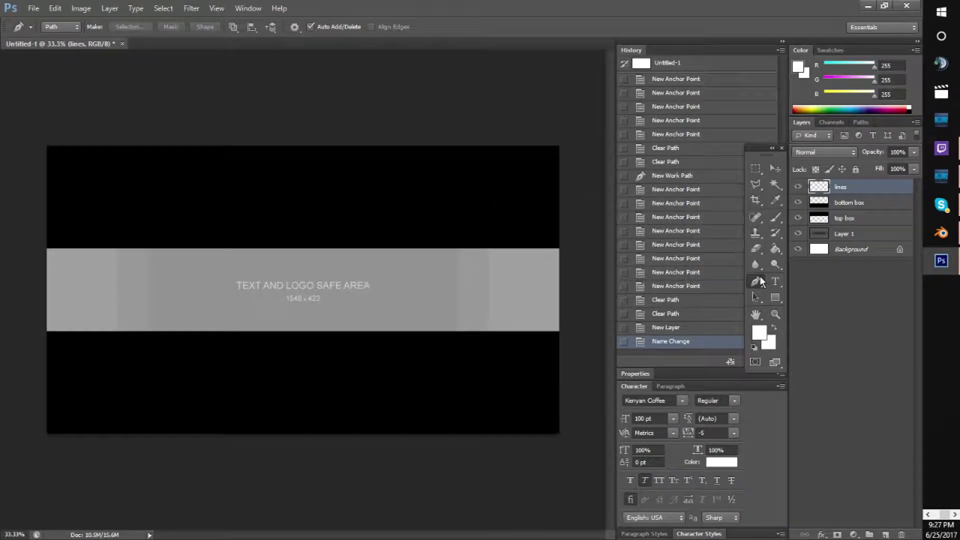
{"action": "left_click", "coordinate": [759, 282]}
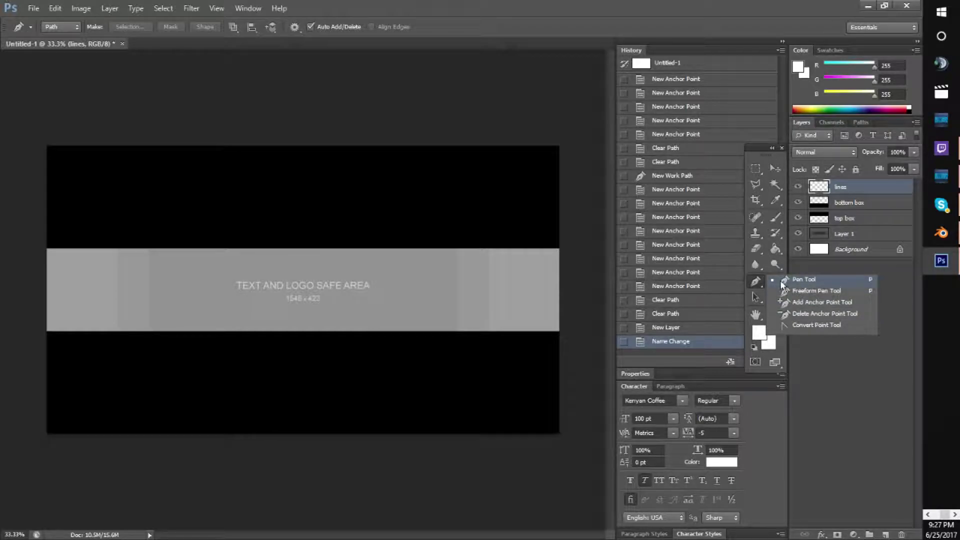
{"action": "left_click", "coordinate": [781, 281]}
{"action": "right_click", "coordinate": [758, 283]}
{"action": "left_click", "coordinate": [797, 314]}
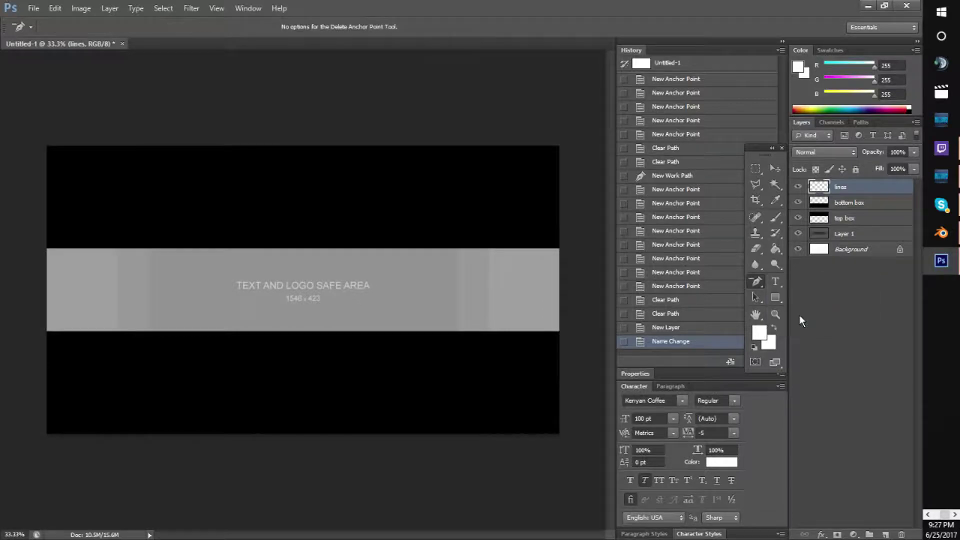
{"action": "right_click", "coordinate": [754, 284]}
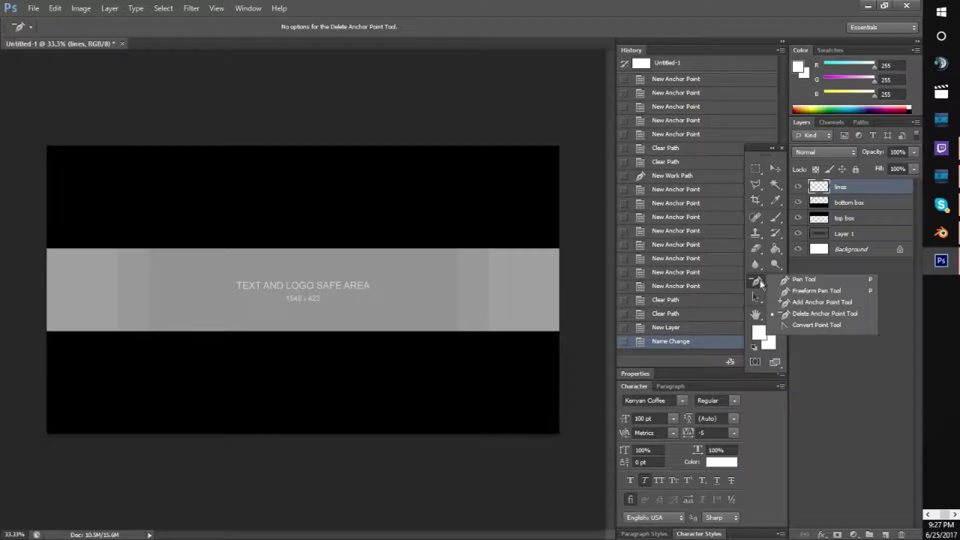
{"action": "left_click", "coordinate": [781, 279]}
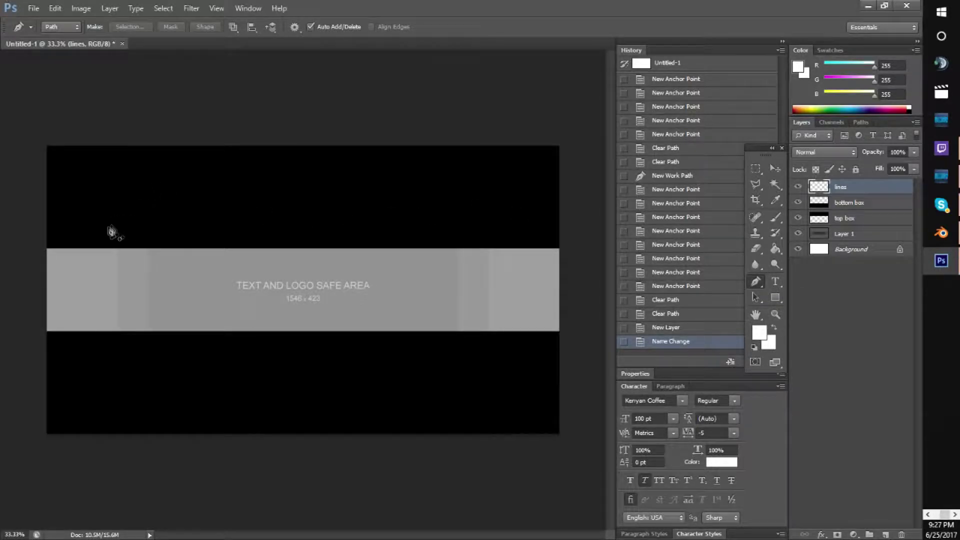
{"action": "left_click", "coordinate": [79, 213]}
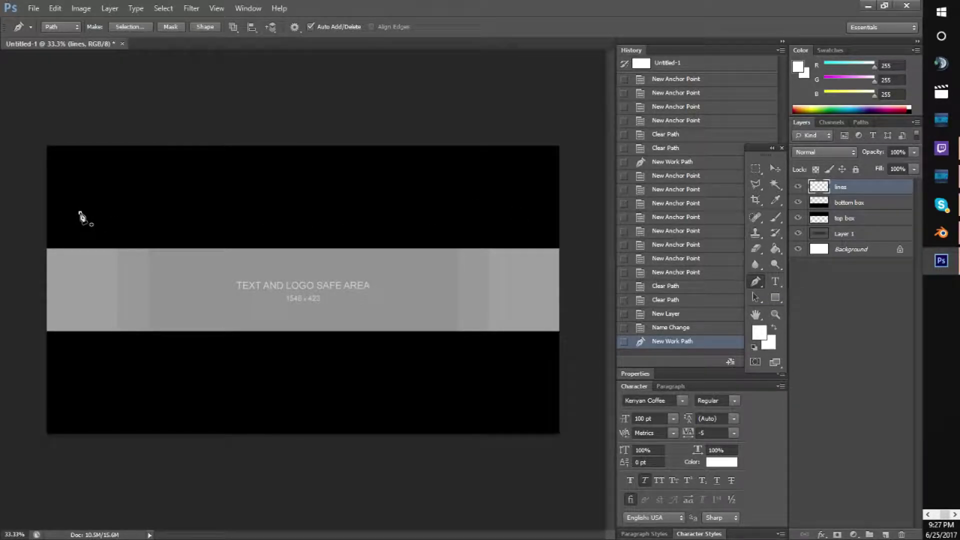
{"action": "left_click", "coordinate": [137, 369]}
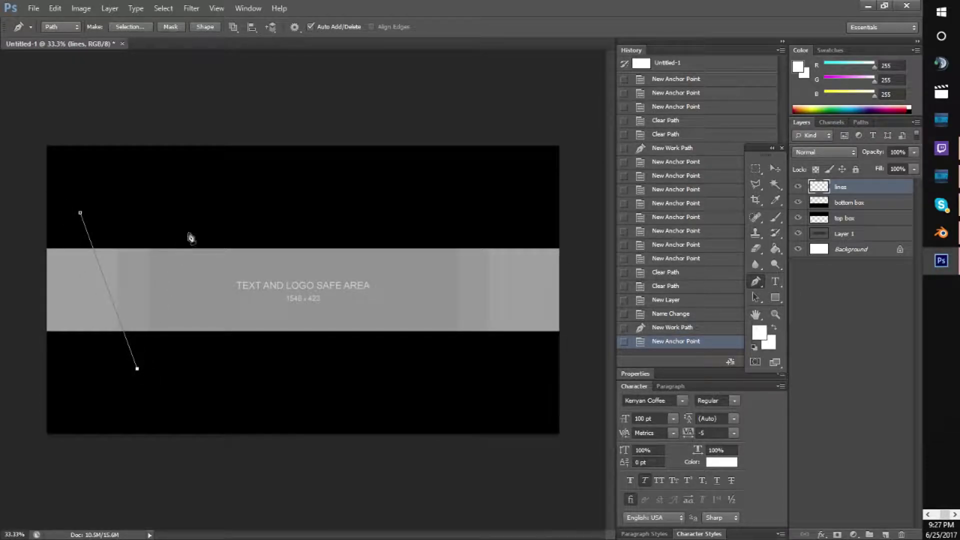
{"action": "left_click", "coordinate": [199, 212]}
{"action": "left_click", "coordinate": [261, 374]}
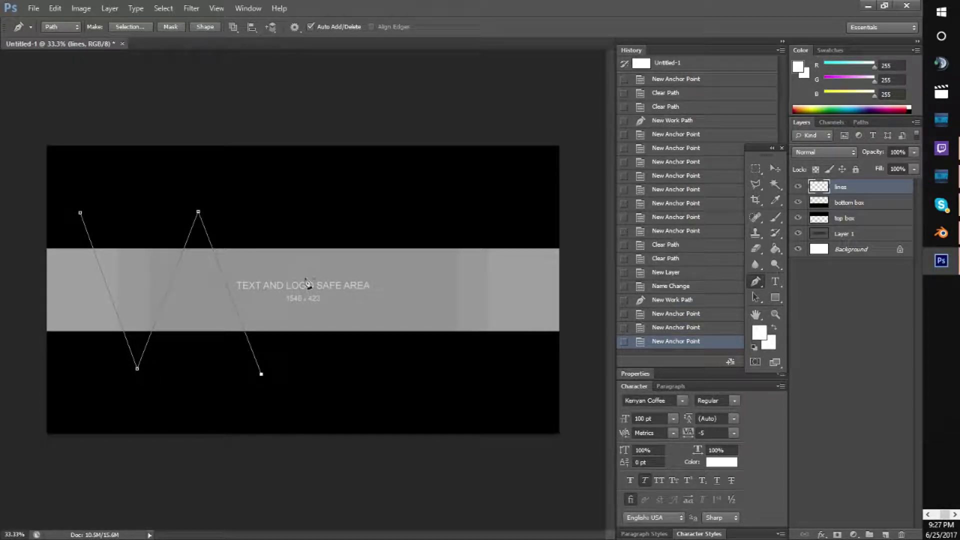
{"action": "left_click", "coordinate": [336, 204]}
{"action": "left_click", "coordinate": [394, 392]}
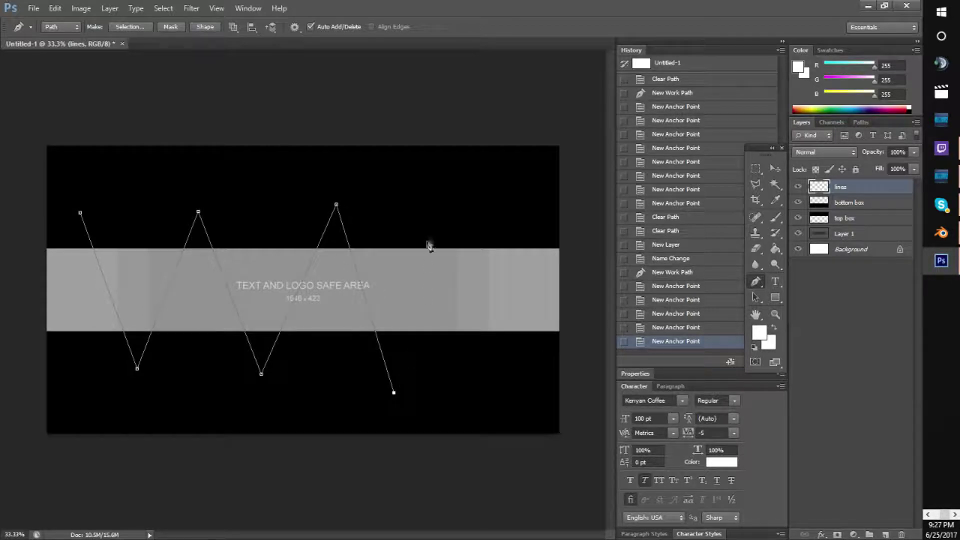
{"action": "left_click", "coordinate": [552, 203]}
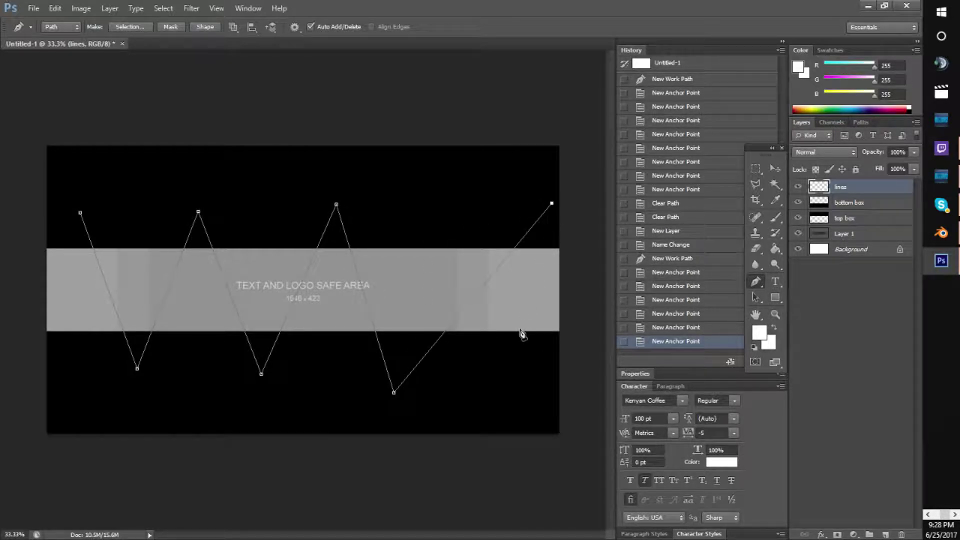
{"action": "key", "text": "BackSpace"}
{"action": "key", "text": "Escape"}
{"action": "left_click", "coordinate": [402, 211]}
{"action": "left_click", "coordinate": [403, 213]}
{"action": "left_click", "coordinate": [403, 214]}
{"action": "left_click", "coordinate": [403, 214]}
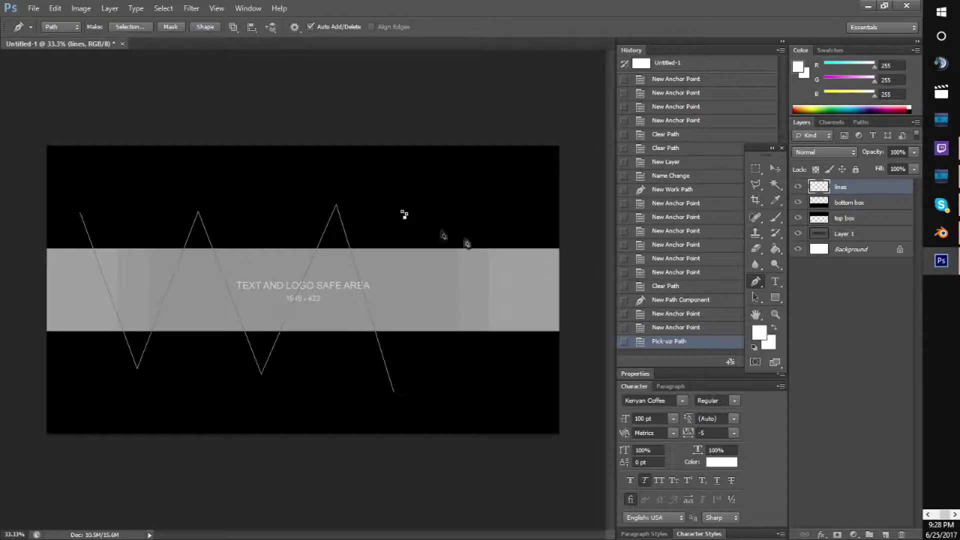
{"action": "key", "text": "z"}
{"action": "key", "text": "BackSpace"}
{"action": "key", "text": "BackSpace"}
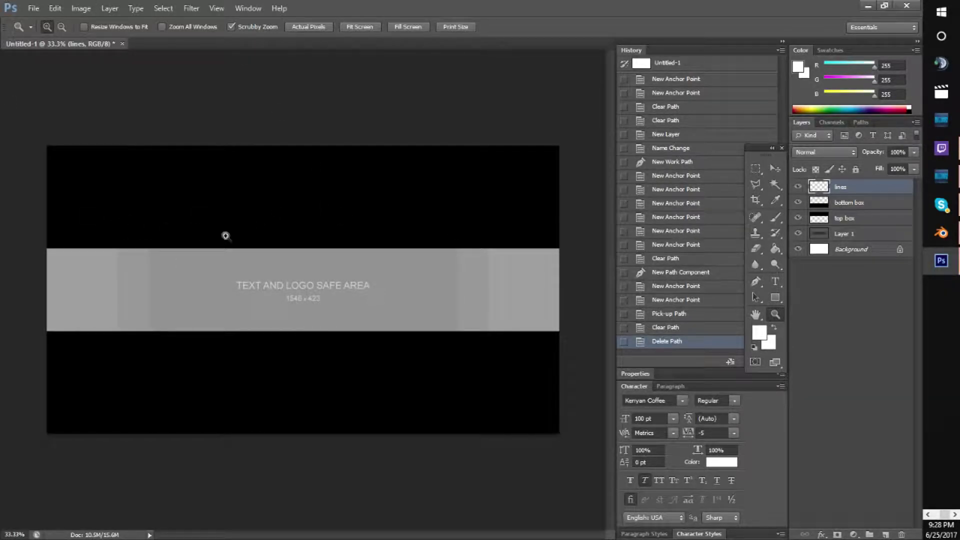
Draw an open zigzag path of nine anchor points with the Pen tool, its corners reaching above and below the central band
{"action": "left_click", "coordinate": [755, 281]}
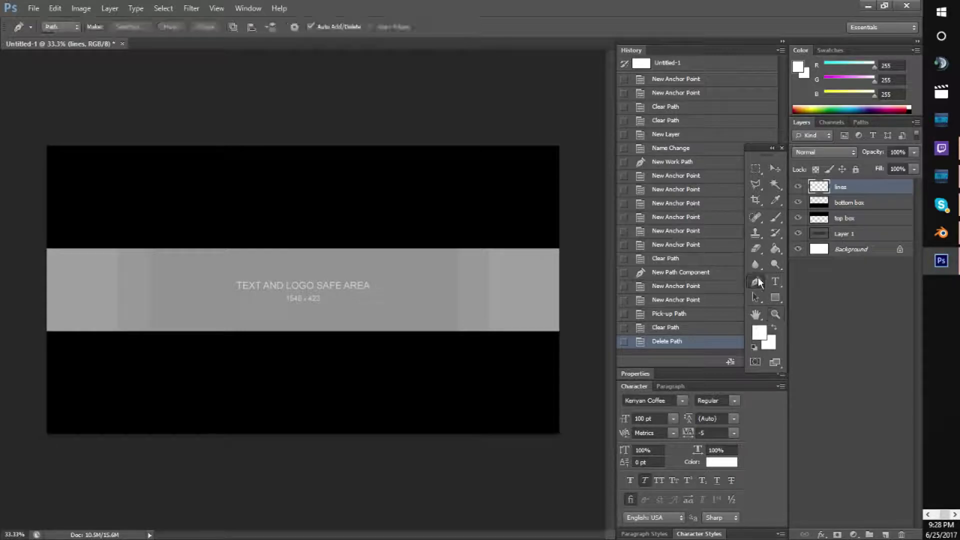
{"action": "left_click", "coordinate": [93, 213]}
{"action": "left_click", "coordinate": [143, 368]}
{"action": "left_click", "coordinate": [220, 212]}
{"action": "left_click", "coordinate": [297, 361]}
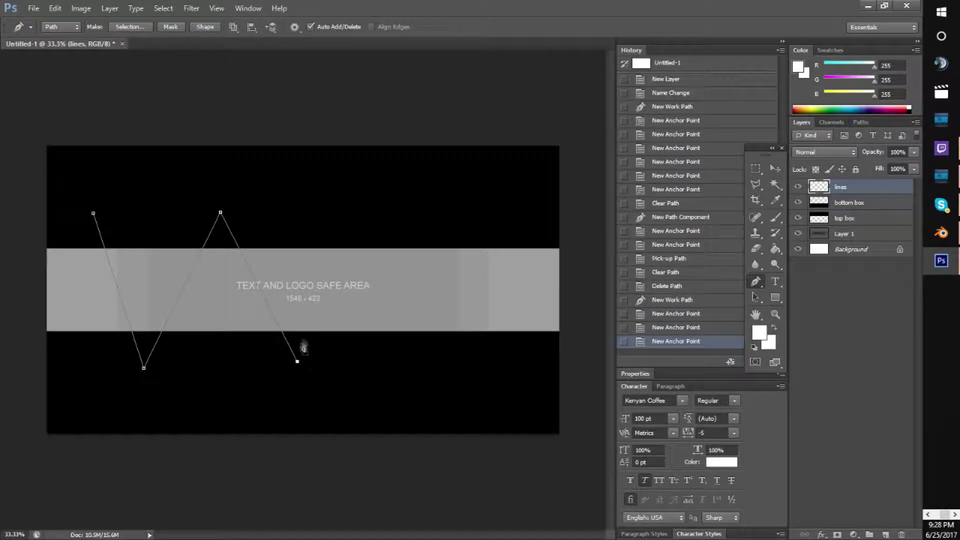
{"action": "left_click", "coordinate": [325, 219]}
{"action": "left_click", "coordinate": [408, 356]}
{"action": "left_click", "coordinate": [448, 226]}
{"action": "left_click", "coordinate": [485, 354]}
{"action": "left_click", "coordinate": [510, 223]}
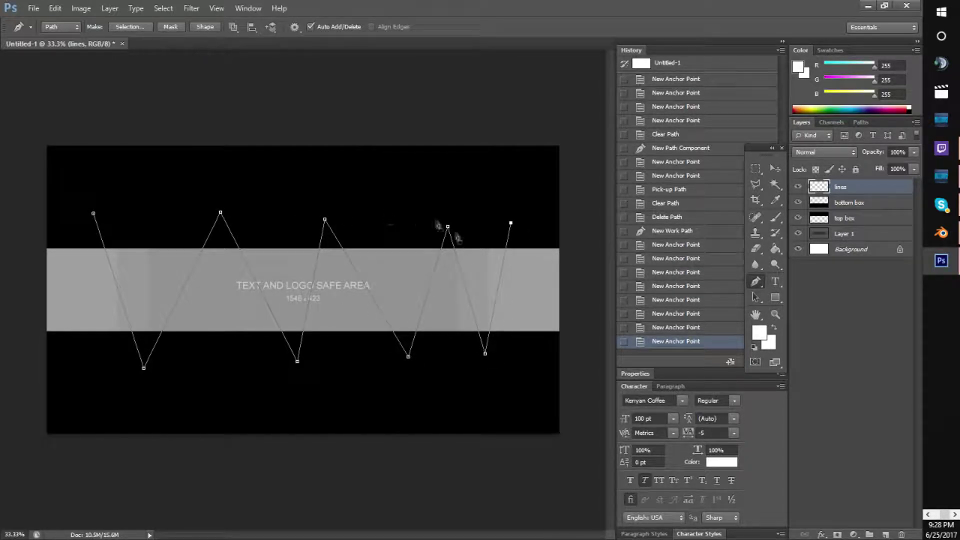
Stroke the zigzag path on the lines layer using the Brush, with Simulate Pressure off
{"action": "right_click", "coordinate": [325, 298]}
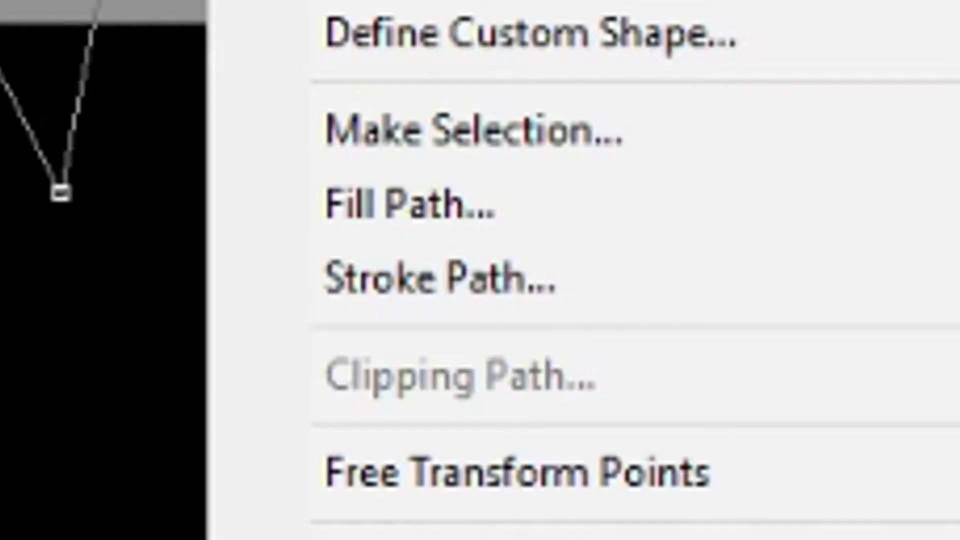
{"action": "left_click", "coordinate": [515, 282]}
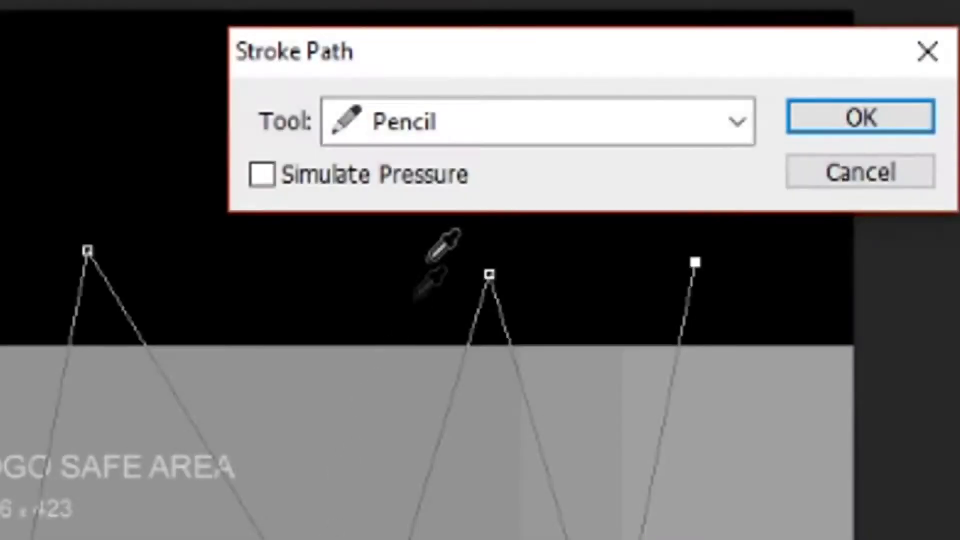
{"action": "left_click", "coordinate": [538, 139]}
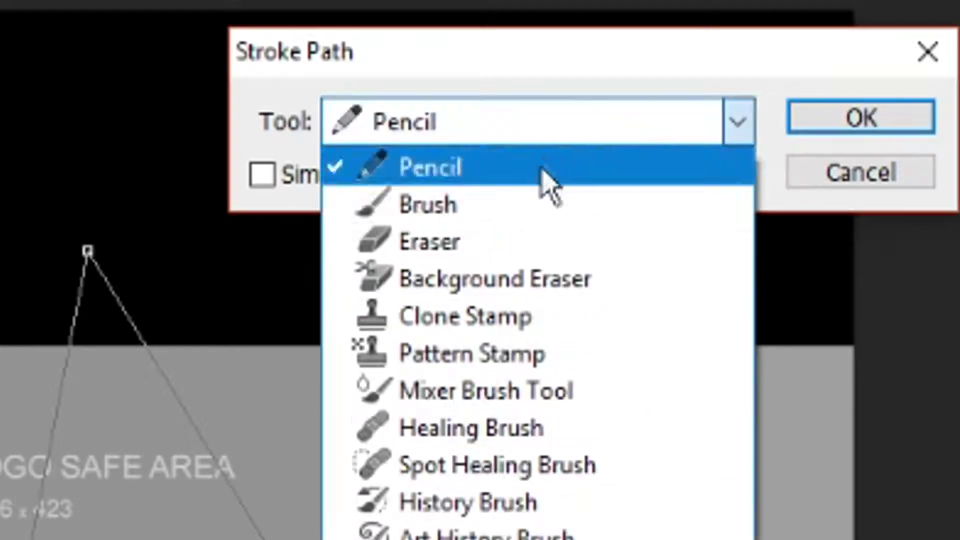
{"action": "left_click", "coordinate": [546, 218]}
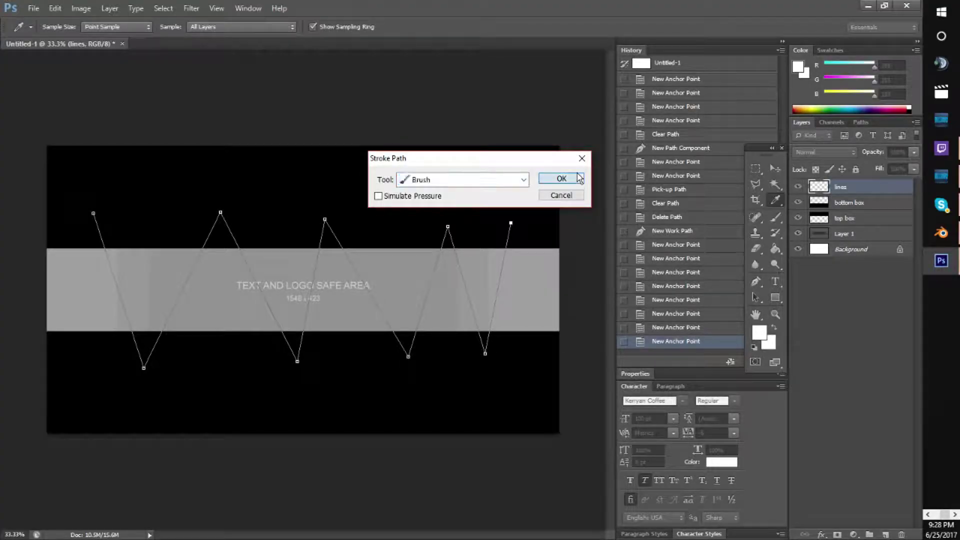
{"action": "left_click", "coordinate": [861, 117]}
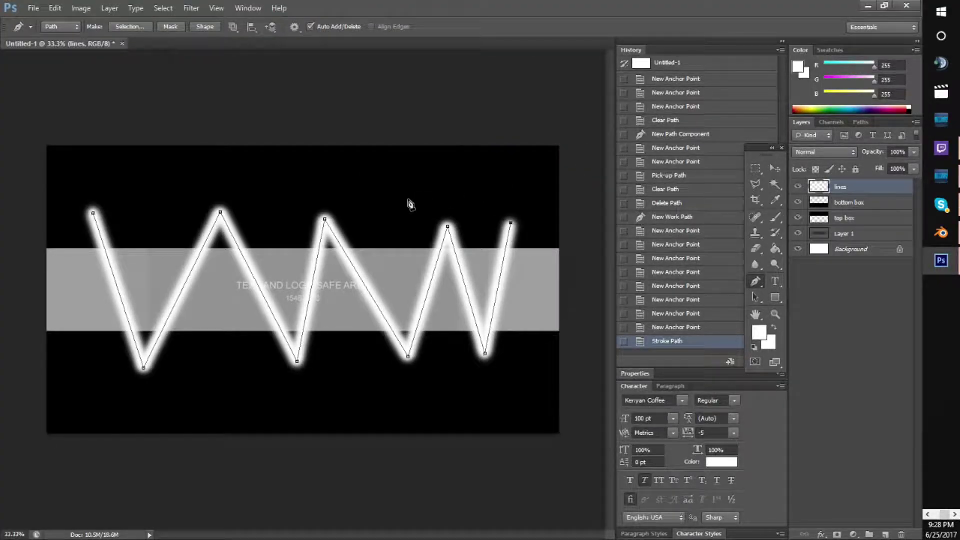
Delete the zigzag path outline and move the lines layer below top box, directly above Layer 1
{"action": "key", "text": "BackSpace"}
{"action": "key", "text": "BackSpace"}
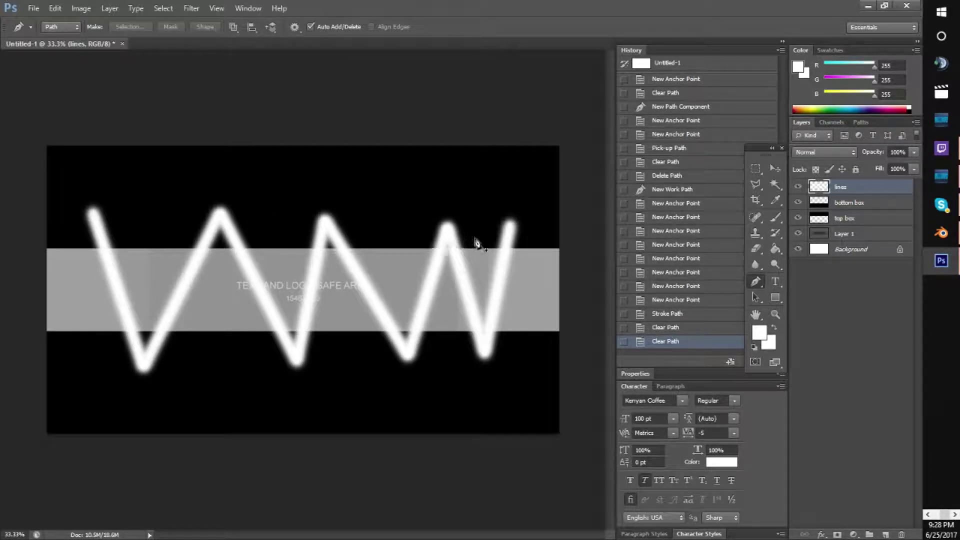
{"action": "left_click_drag", "start_coordinate": [858, 183], "coordinate": [844, 221]}
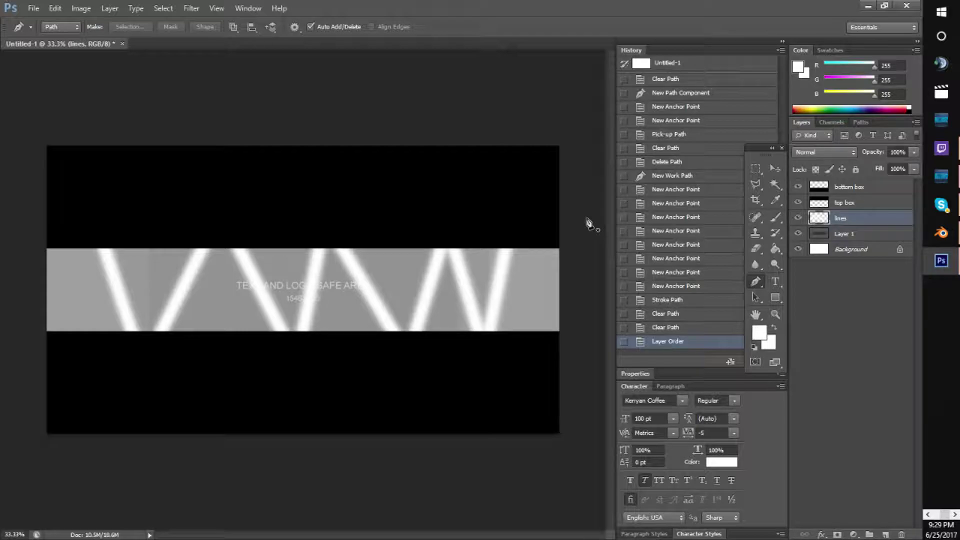
Switch to Chrome and search Google Images for "gta 5 cinematic screenshot" in a new tab
{"action": "key", "text": "alt+Tab"}
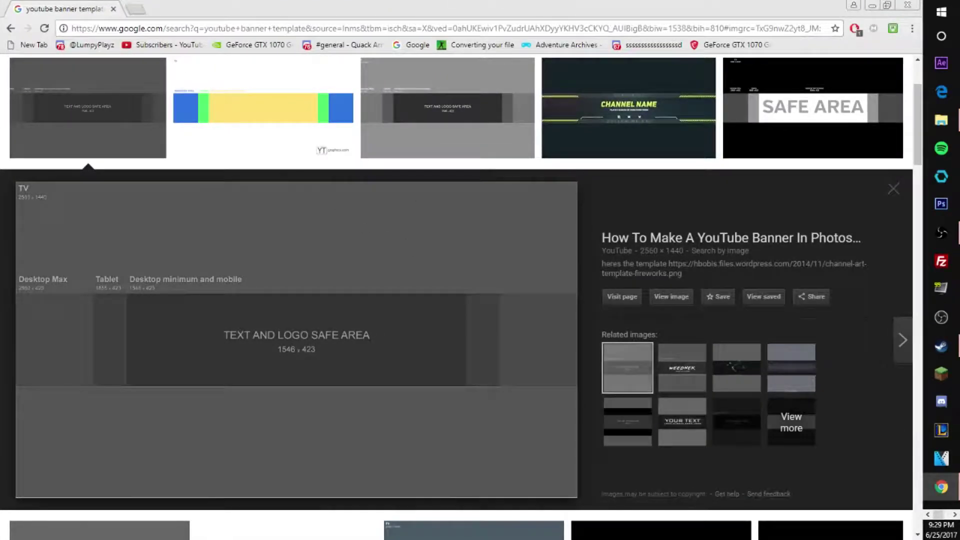
{"action": "left_click", "coordinate": [133, 9]}
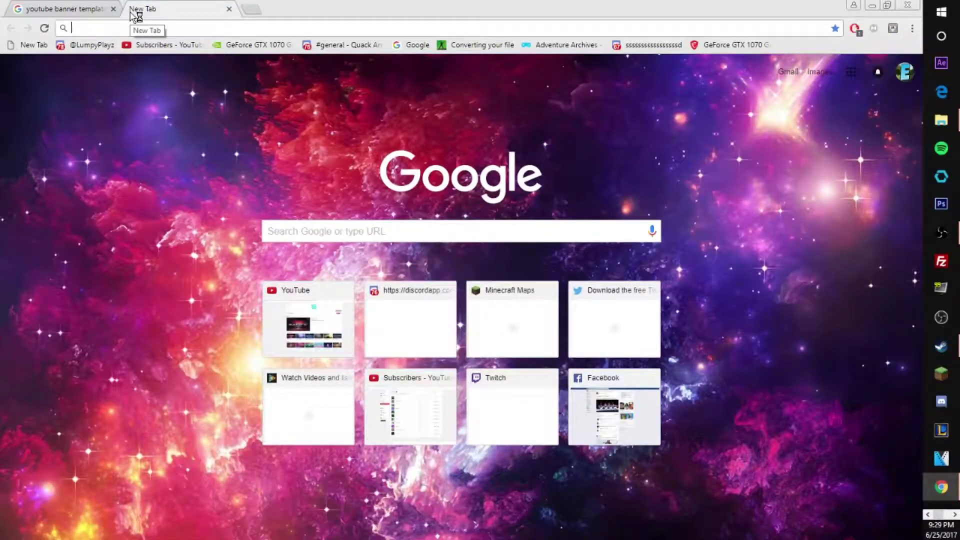
{"action": "type", "text": "gta "}
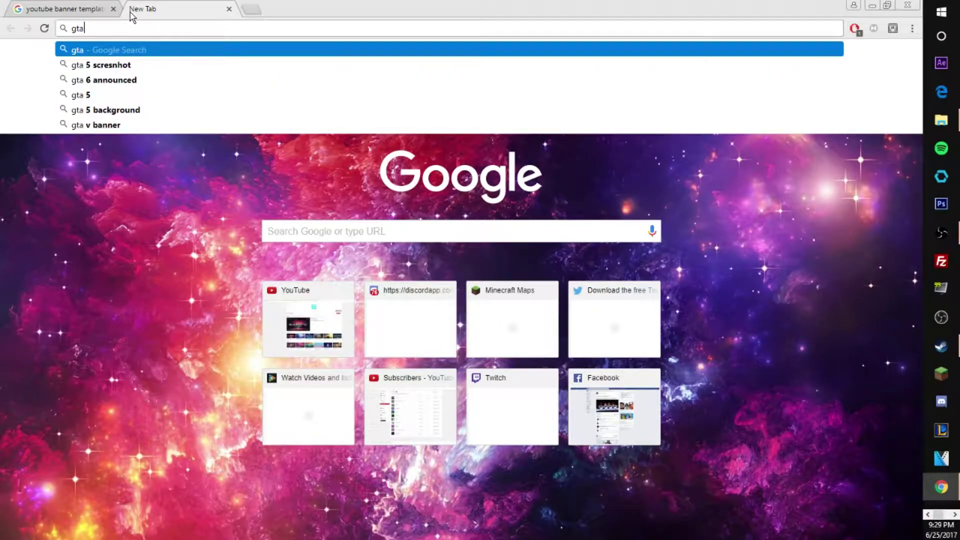
{"action": "type", "text": "5 cinematic "}
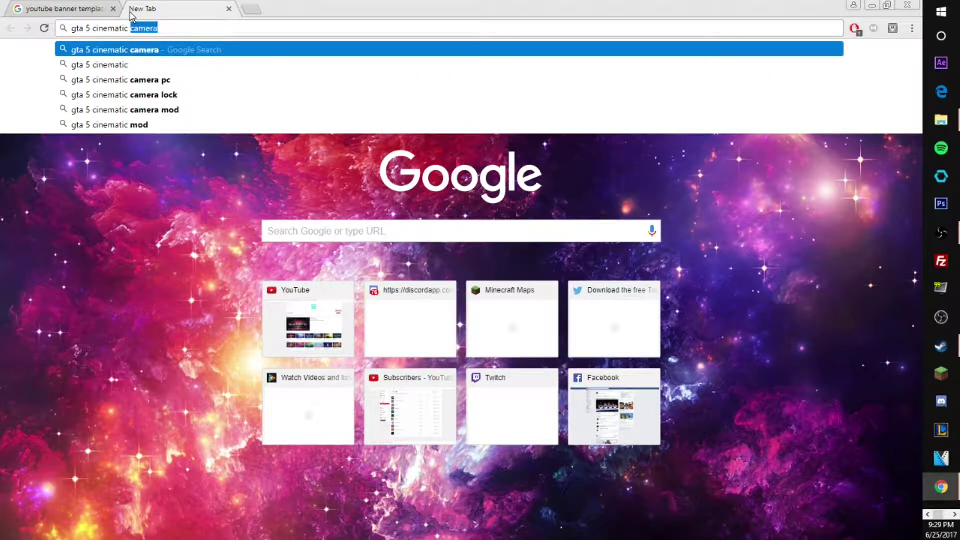
{"action": "type", "text": "screenshot"}
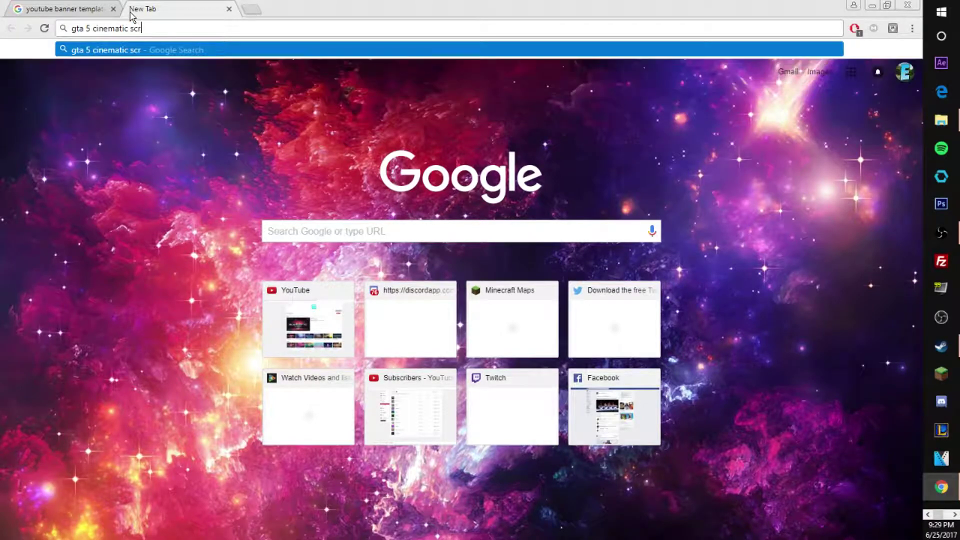
{"action": "key", "text": "Return"}
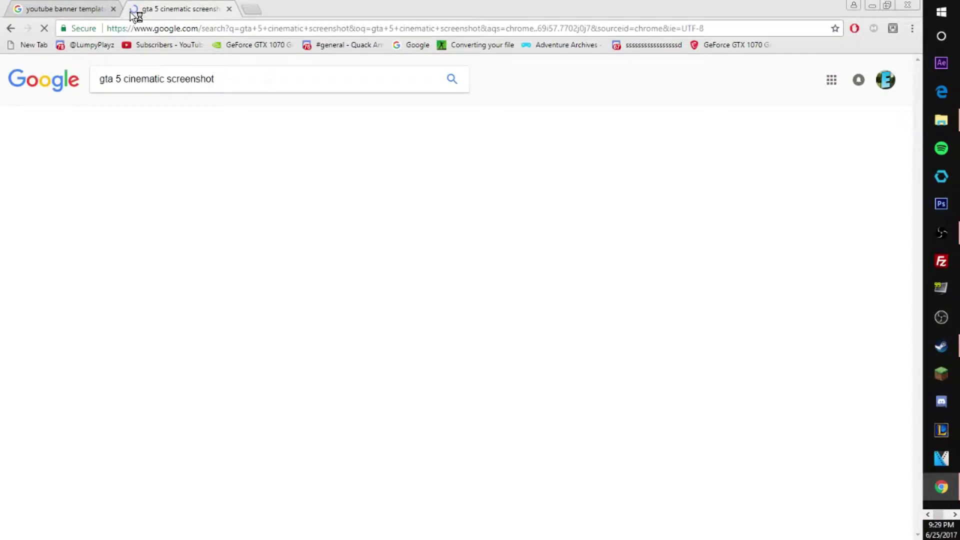
{"action": "left_click", "coordinate": [146, 115]}
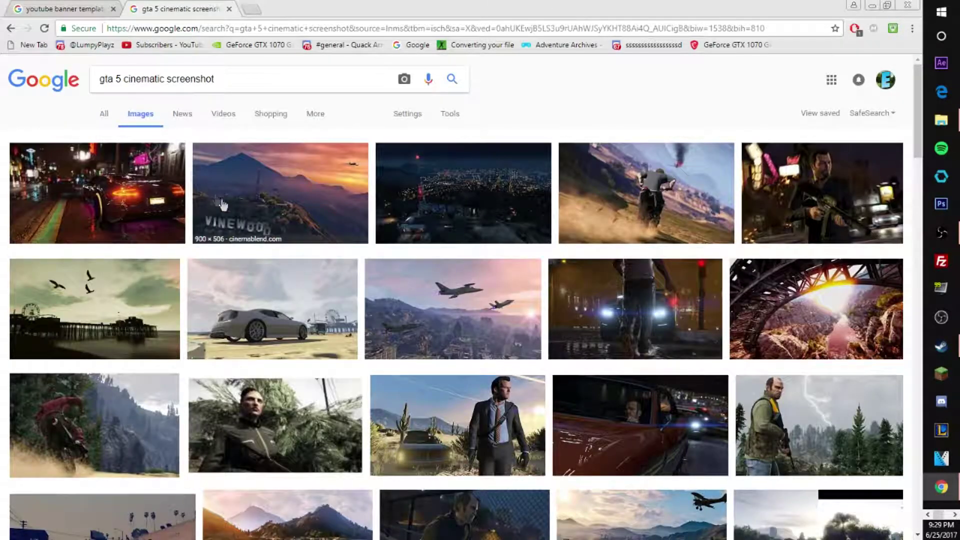
Preview the Vinewood sunset image, then the dirt bike image with the burning plane, as background candidates
{"action": "left_click", "coordinate": [240, 212]}
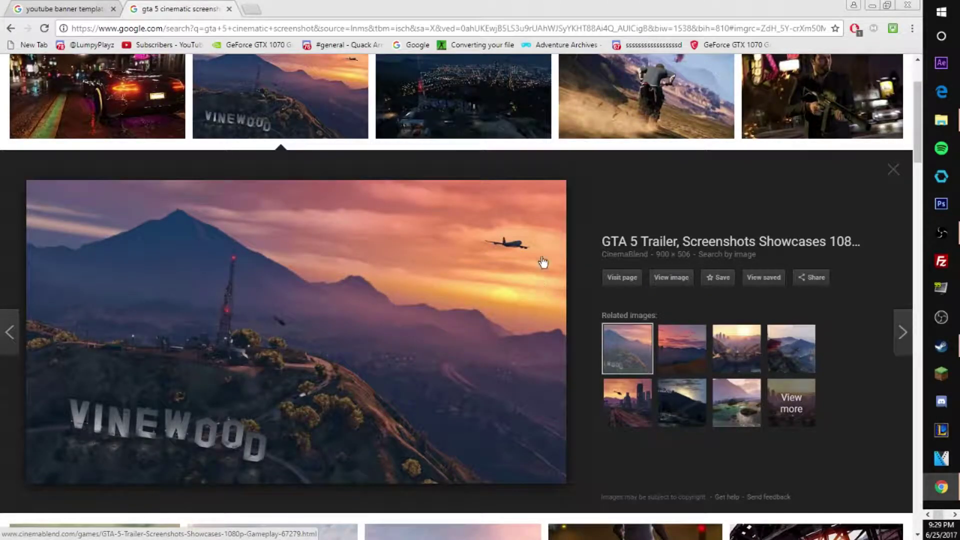
{"action": "scroll", "coordinate": [328, 317], "scroll_direction": "up", "scroll_amount": 2}
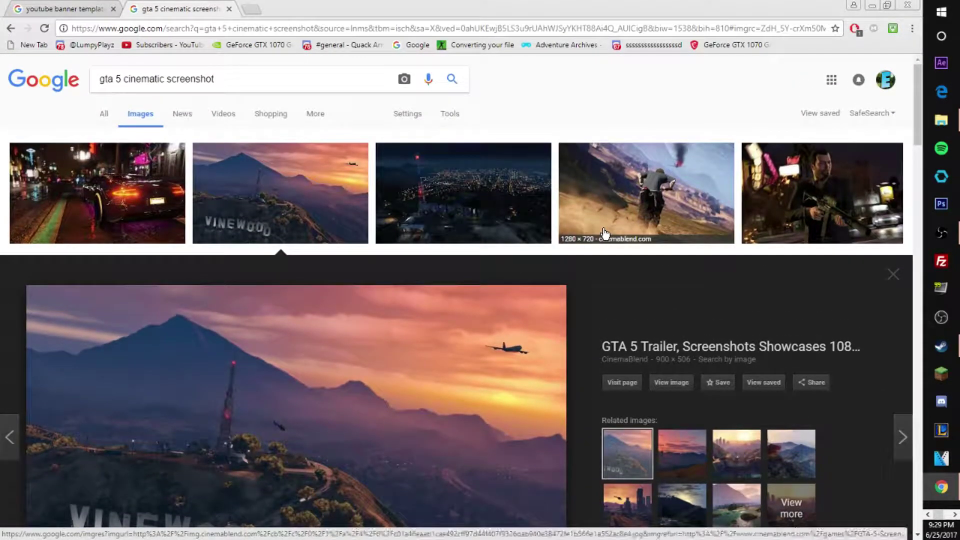
{"action": "left_click", "coordinate": [605, 220]}
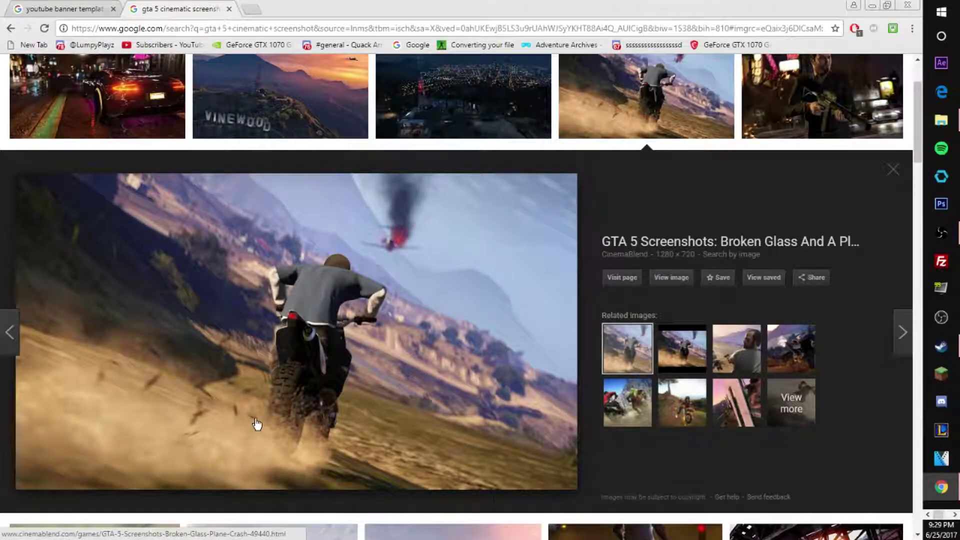
Save the dirt bike image with the burning plane to the desktop as "gta 5"
{"action": "right_click", "coordinate": [385, 373]}
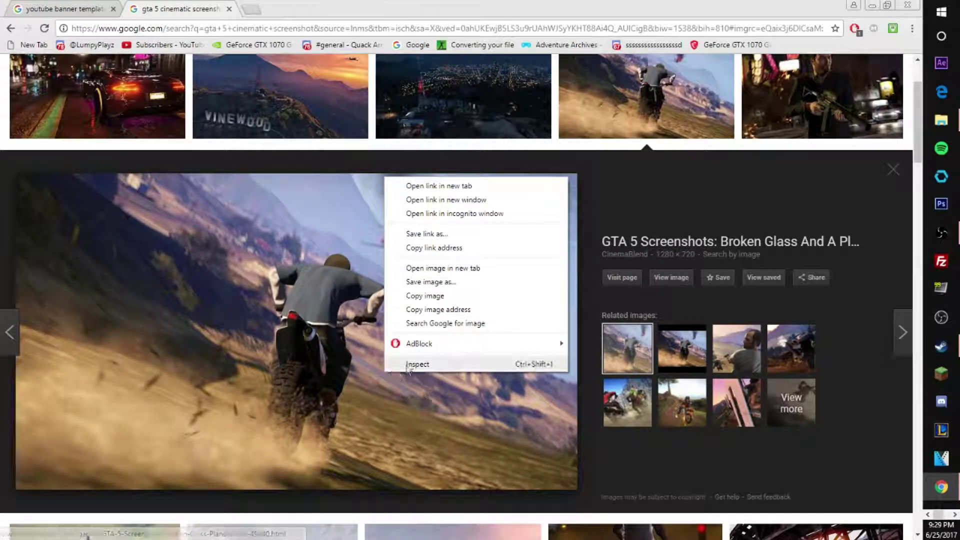
{"action": "left_click", "coordinate": [432, 283]}
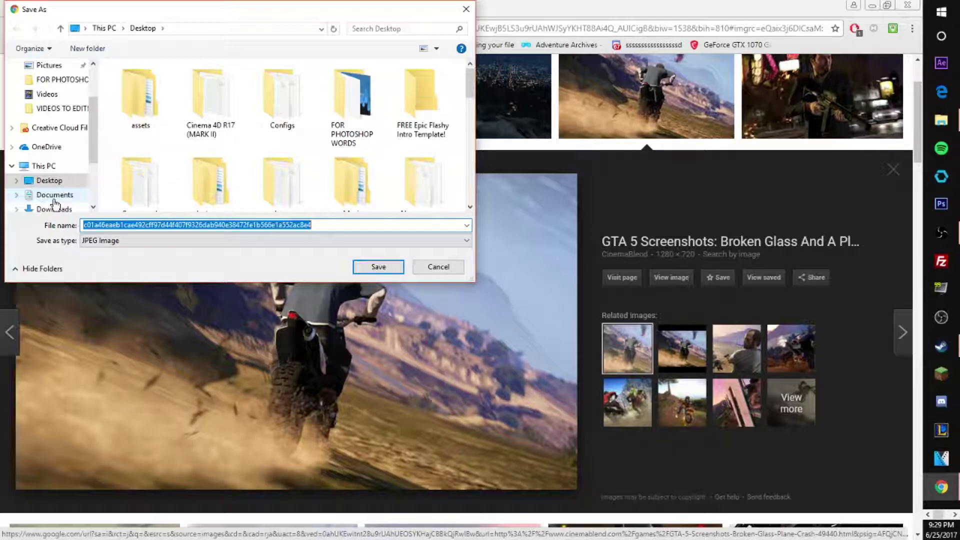
{"action": "key", "text": "BackSpace"}
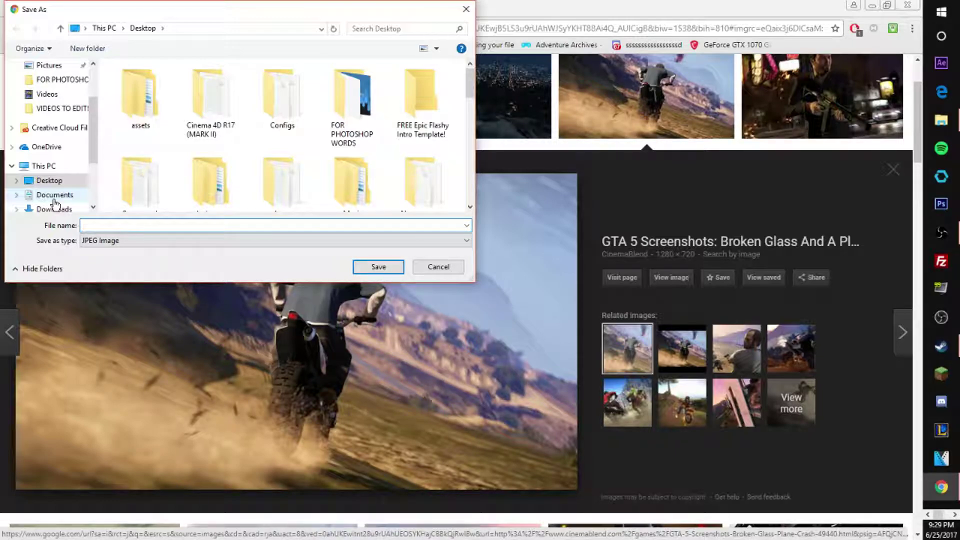
{"action": "type", "text": "gta 5"}
{"action": "key", "text": "Return"}
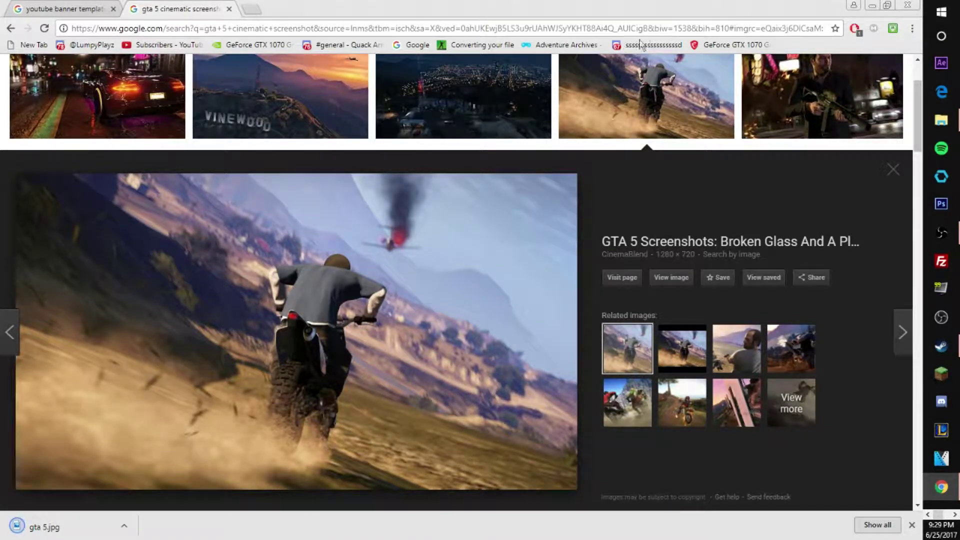
Clear the Chrome and Photoshop windows off the desktop and reposition the gta 5 image file there
{"action": "left_click", "coordinate": [871, 5]}
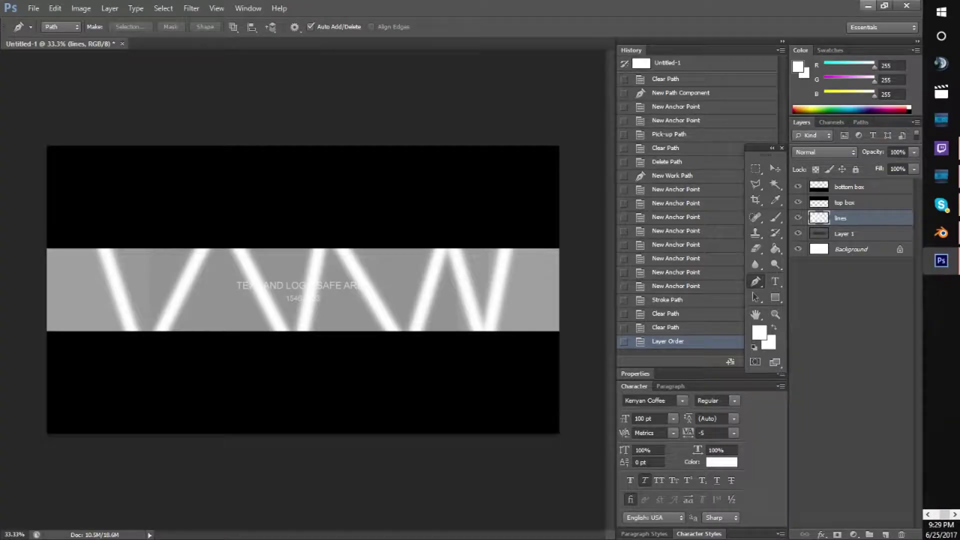
{"action": "left_click_drag", "start_coordinate": [484, 8], "coordinate": [622, 50]}
{"action": "double_click", "coordinate": [622, 48]}
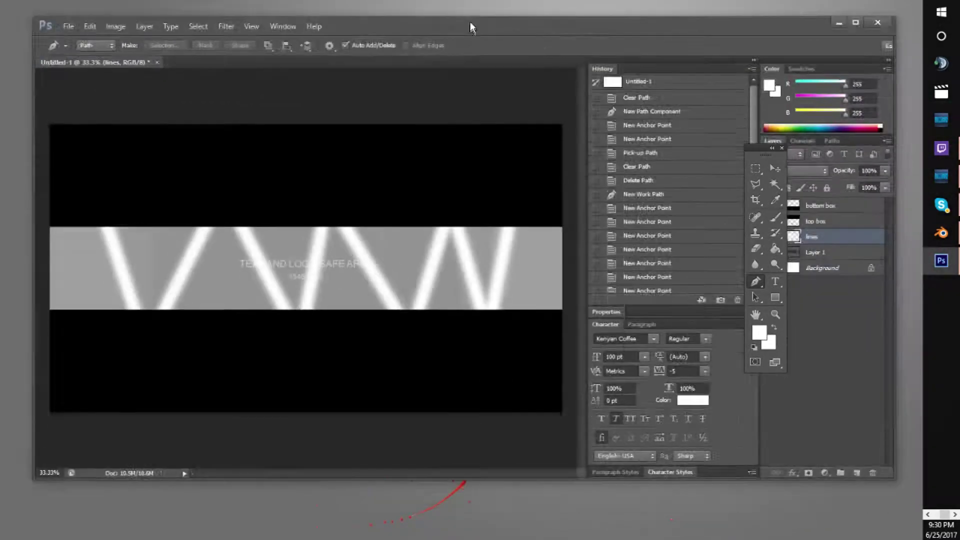
{"action": "key", "text": "alt+Tab"}
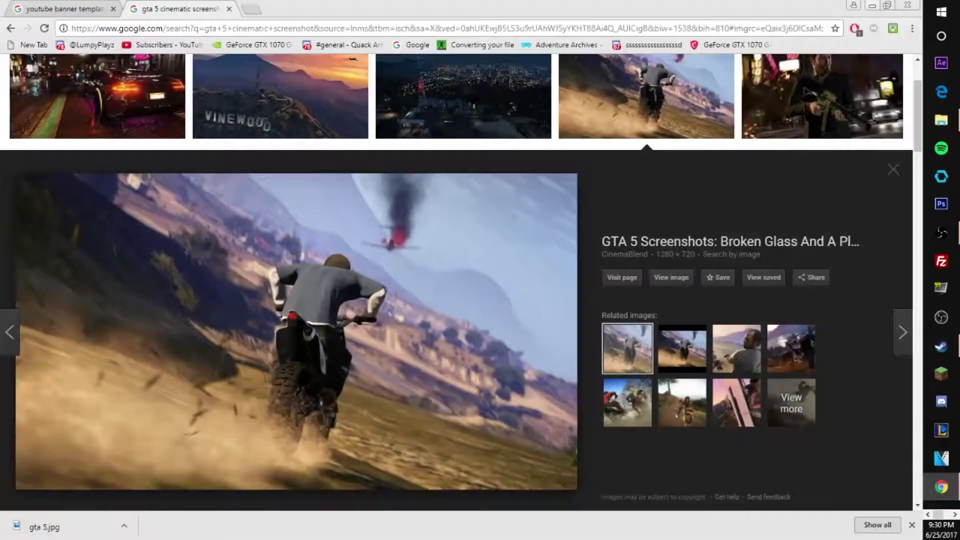
{"action": "mouse_move", "coordinate": [715, 17]}
{"action": "left_mouse_down"}
{"action": "mouse_move", "coordinate": [750, 26]}
{"action": "mouse_move", "coordinate": [706, 25]}
{"action": "left_mouse_up"}
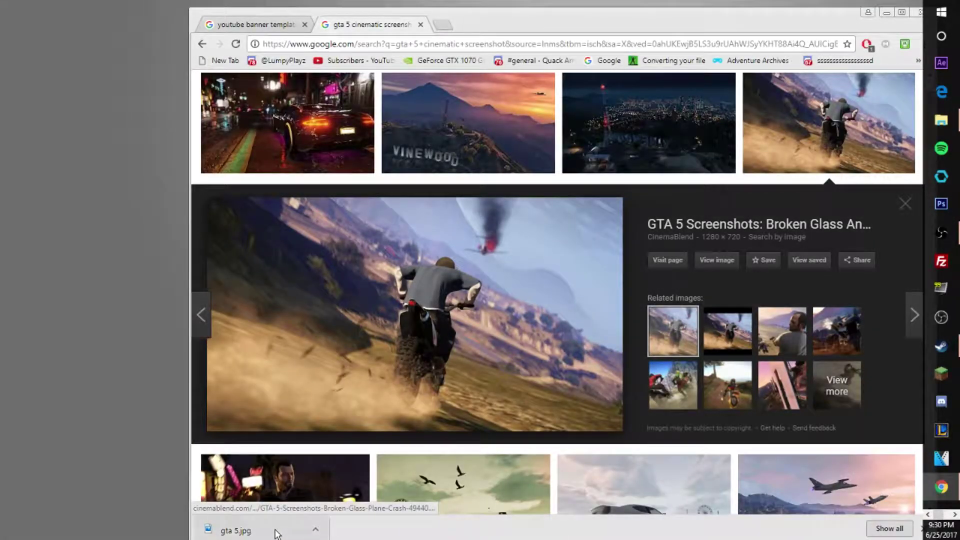
{"action": "left_click_drag", "start_coordinate": [277, 532], "coordinate": [77, 220]}
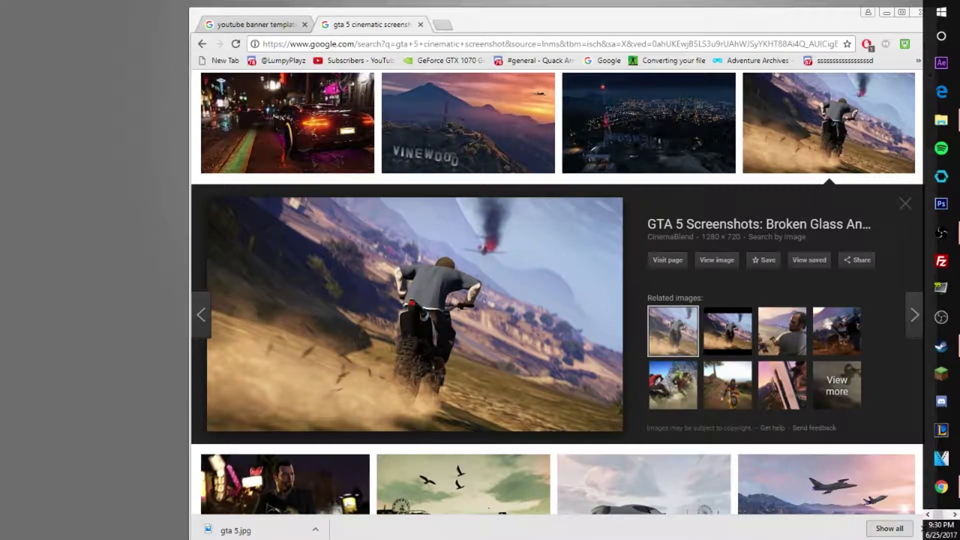
{"action": "left_click_drag", "start_coordinate": [518, 24], "coordinate": [436, 255]}
{"action": "left_click", "coordinate": [801, 261]}
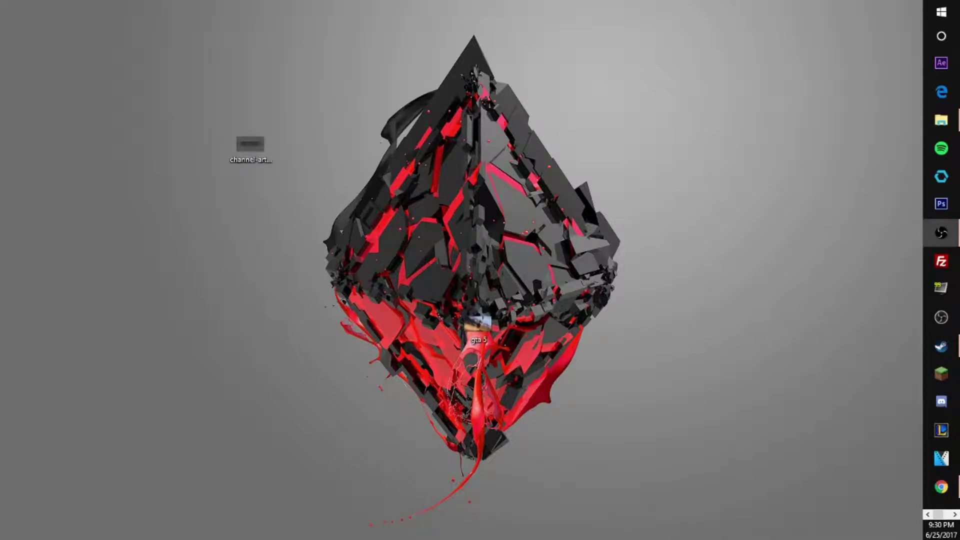
{"action": "left_click_drag", "start_coordinate": [476, 324], "coordinate": [433, 265]}
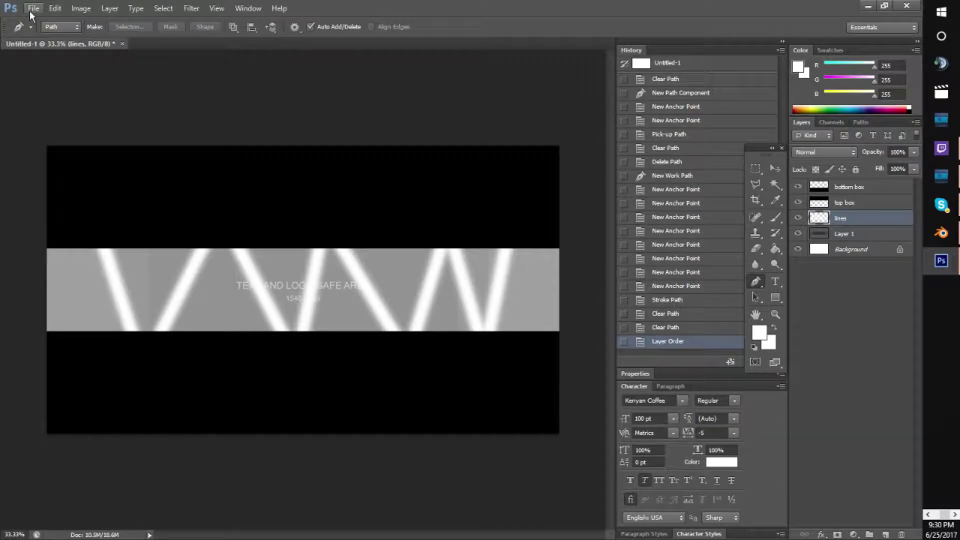
Add a new layer directly above the lines layer of the Photoshop banner and name it "gta 5"
{"action": "left_click", "coordinate": [885, 534]}
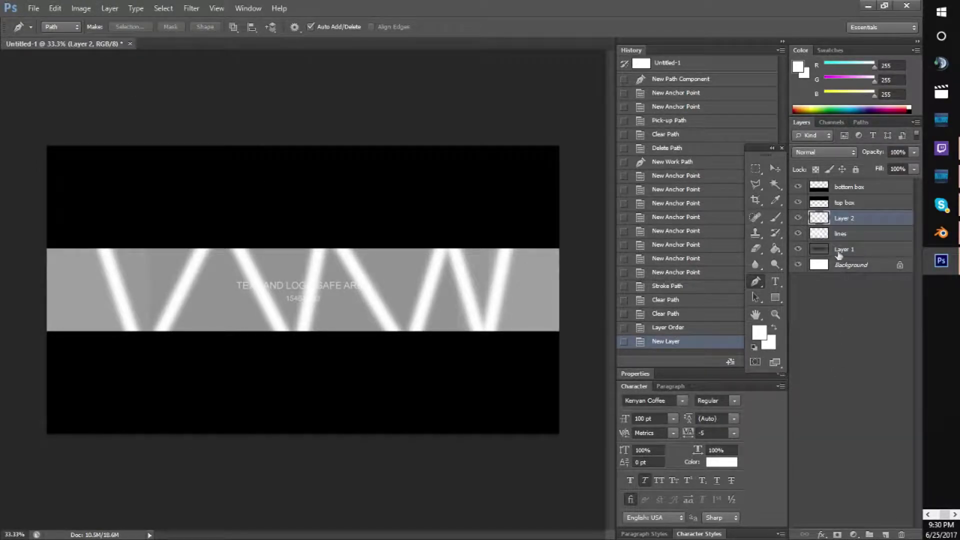
{"action": "double_click", "coordinate": [843, 218]}
{"action": "type", "text": "cta 5"}
{"action": "key", "text": "Return"}
Open the "gta 5" image from the desktop as a separate document
{"action": "left_click", "coordinate": [34, 8]}
{"action": "left_click", "coordinate": [46, 35]}
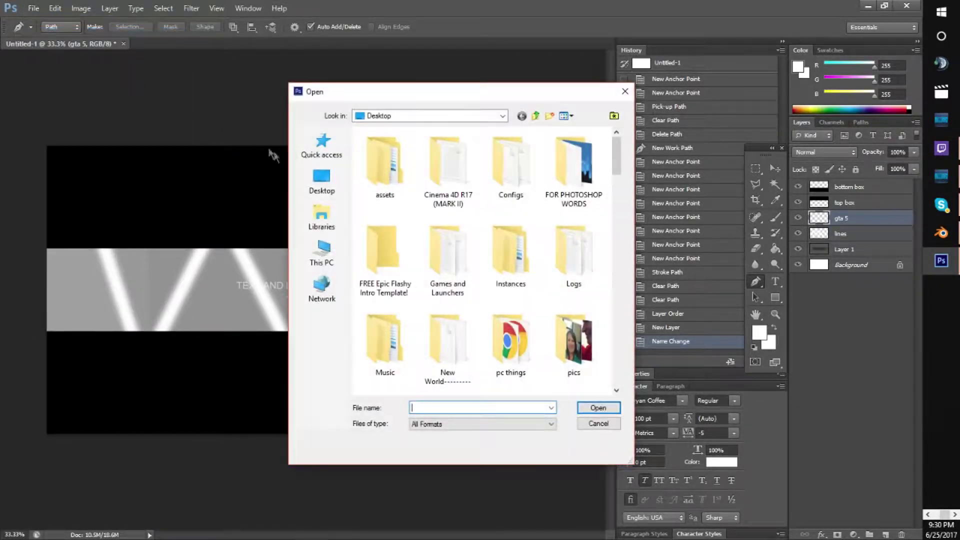
{"action": "left_click", "coordinate": [333, 188]}
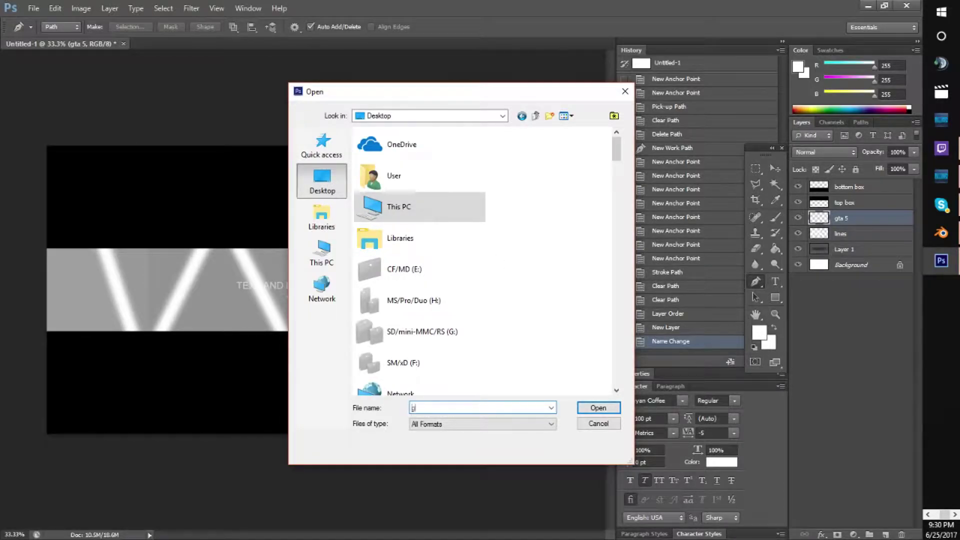
{"action": "type", "text": "gta 5"}
{"action": "key", "text": "Return"}
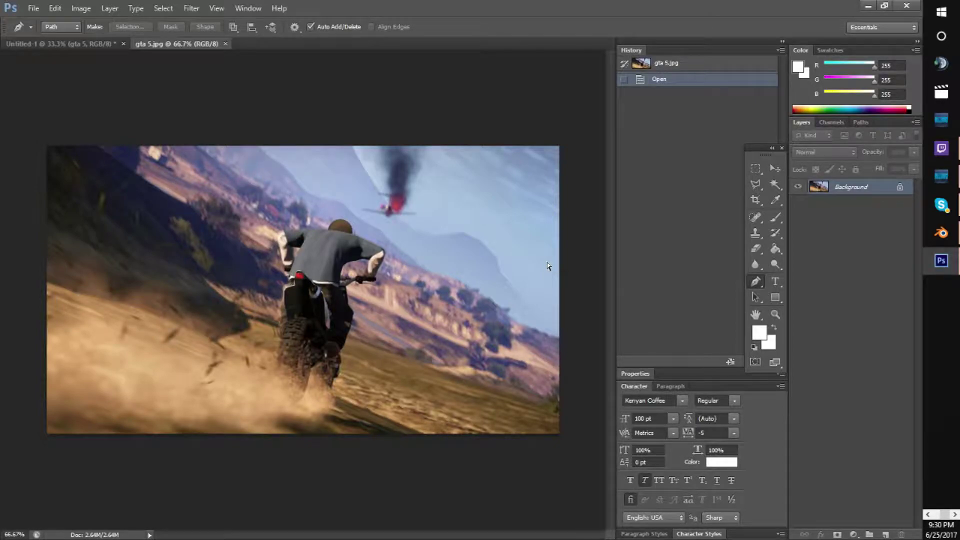
Copy the whole dirt bike image and paste it into the banner's gta 5 layer
{"action": "key", "text": "ctrl+a"}
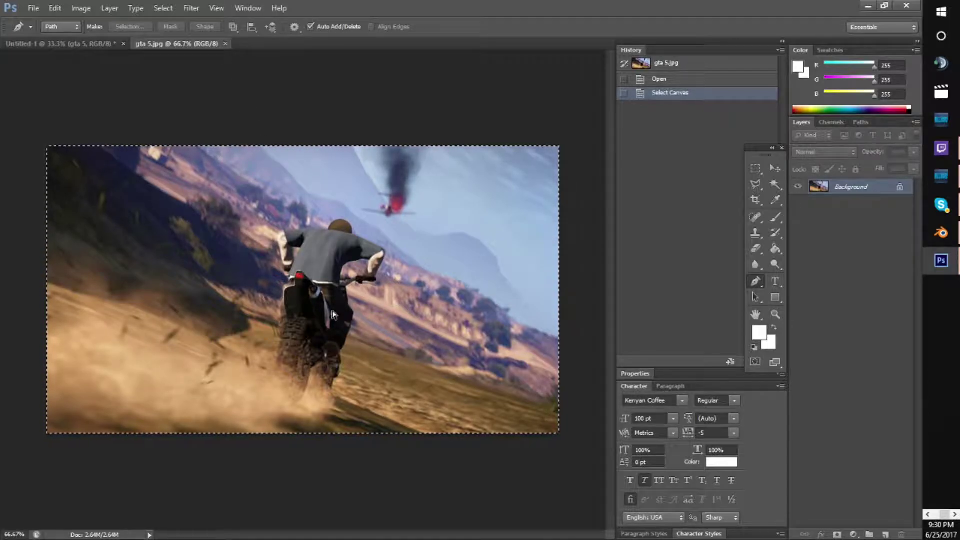
{"action": "key", "text": "ctrl+a"}
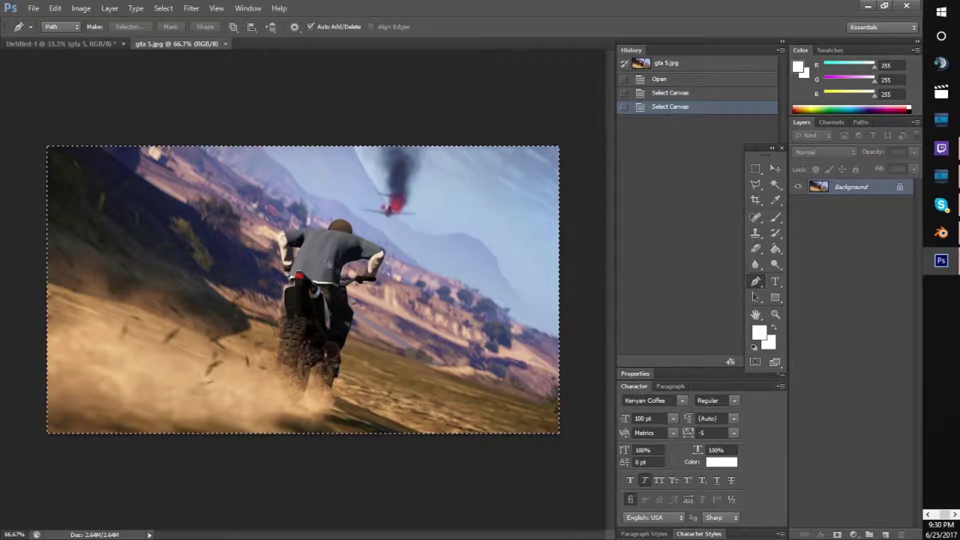
{"action": "left_click", "coordinate": [49, 43]}
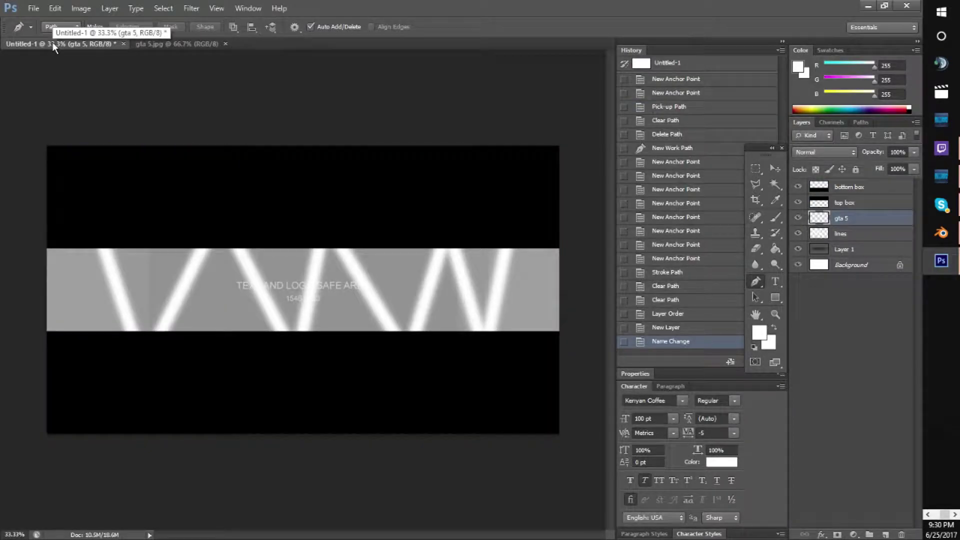
{"action": "key", "text": "ctrl+v"}
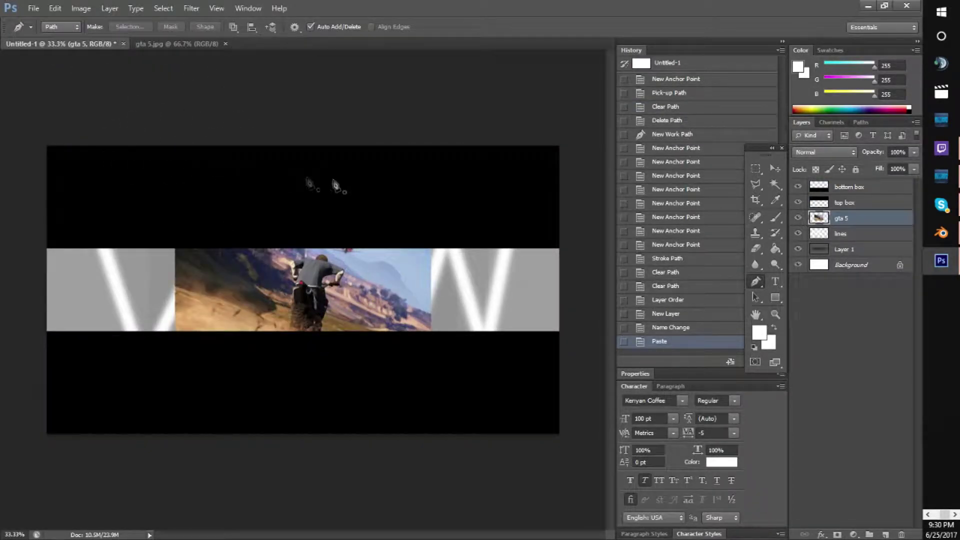
Position the dirt bike picture at the banner's left end and place the gta 5 layer below lines
{"action": "left_click", "coordinate": [773, 166]}
{"action": "left_click_drag", "start_coordinate": [379, 290], "coordinate": [157, 296]}
{"action": "left_click_drag", "start_coordinate": [831, 219], "coordinate": [845, 238]}
{"action": "left_click_drag", "start_coordinate": [176, 287], "coordinate": [158, 272]}
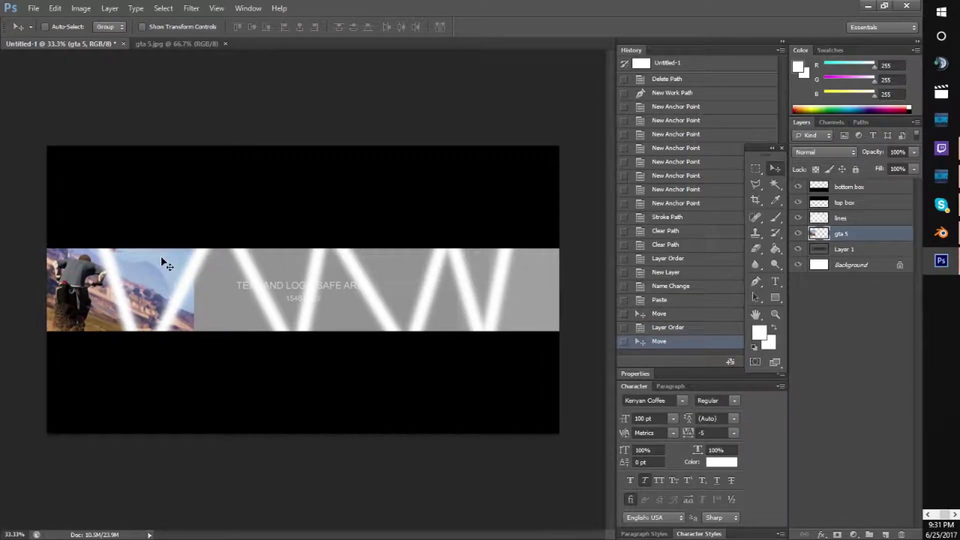
Erase the part of the gta 5 picture beyond the first slanted white line, and close the gta 5.jpg document
{"action": "key", "text": "ctrl+plus"}
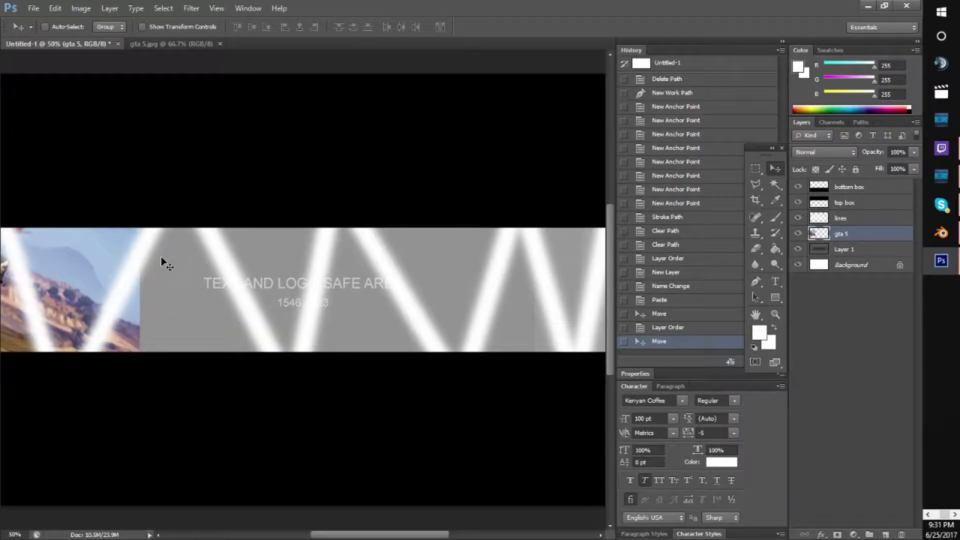
{"action": "key", "text": "ctrl+plus"}
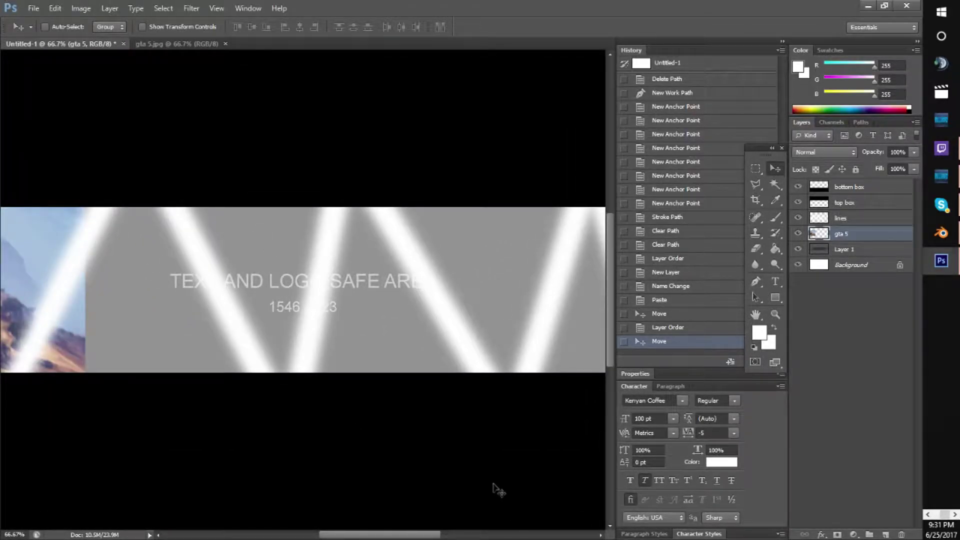
{"action": "left_click_drag", "start_coordinate": [396, 536], "coordinate": [332, 535]}
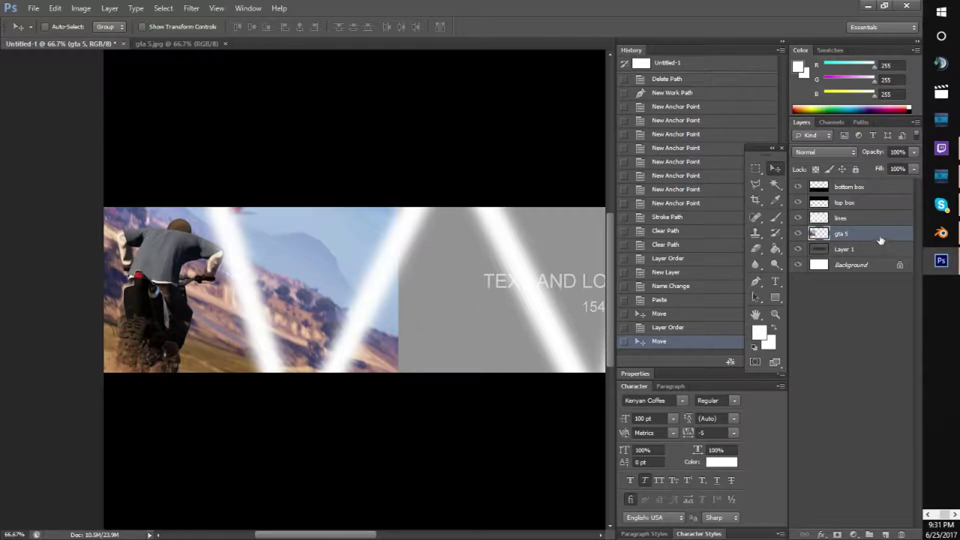
{"action": "left_click", "coordinate": [856, 220]}
{"action": "left_click", "coordinate": [846, 236]}
{"action": "left_click", "coordinate": [844, 222]}
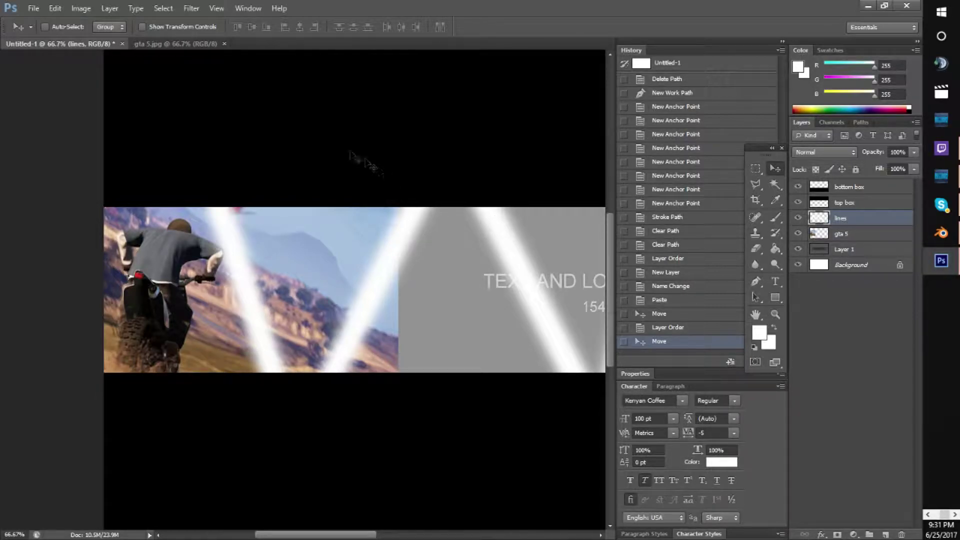
{"action": "left_click", "coordinate": [869, 236]}
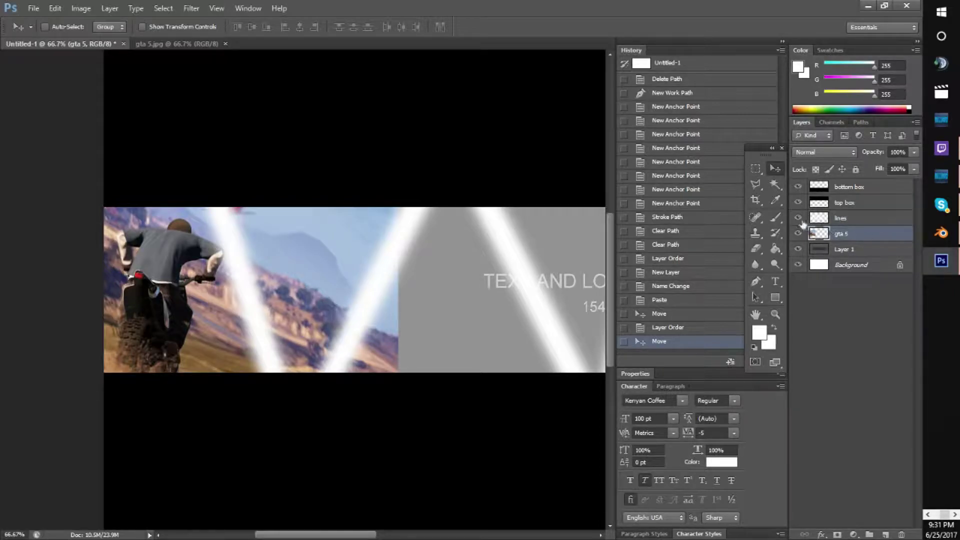
{"action": "left_click", "coordinate": [752, 250]}
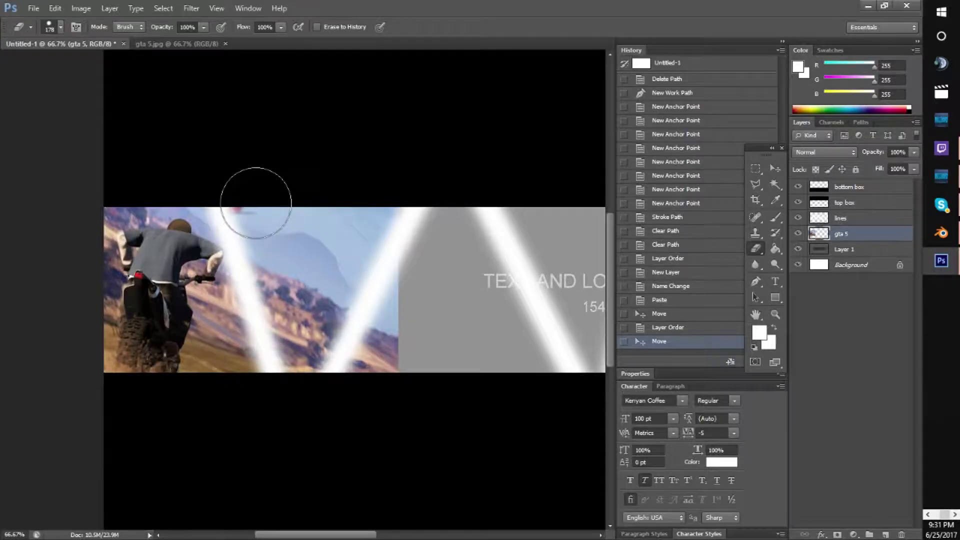
{"action": "mouse_move", "coordinate": [253, 197]}
{"action": "left_mouse_down"}
{"action": "mouse_move", "coordinate": [307, 349]}
{"action": "mouse_move", "coordinate": [352, 235]}
{"action": "left_mouse_up"}
{"action": "mouse_move", "coordinate": [341, 107]}
{"action": "left_mouse_down"}
{"action": "mouse_move", "coordinate": [389, 220]}
{"action": "mouse_move", "coordinate": [387, 292]}
{"action": "mouse_move", "coordinate": [332, 268]}
{"action": "mouse_move", "coordinate": [351, 225]}
{"action": "mouse_move", "coordinate": [316, 185]}
{"action": "left_mouse_up"}
{"action": "key", "text": "ctrl+minus"}
{"action": "key", "text": "ctrl+minus"}
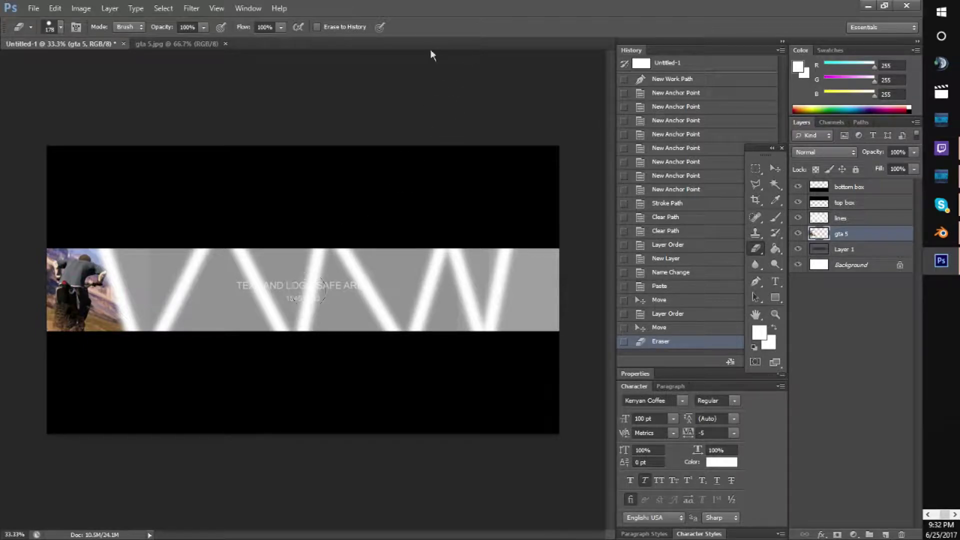
{"action": "left_click", "coordinate": [225, 43]}
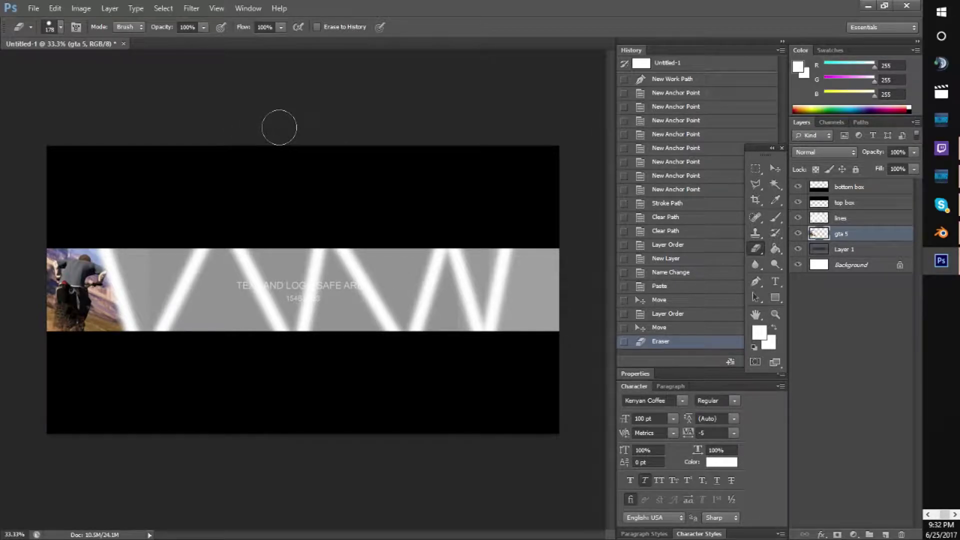
Switch to Chrome, search Google Images for "minecraft cinematic shots" in a new tab, and save the blocky cliff image to the desktop
{"action": "left_click", "coordinate": [885, 6]}
{"action": "key", "text": "alt+Tab"}
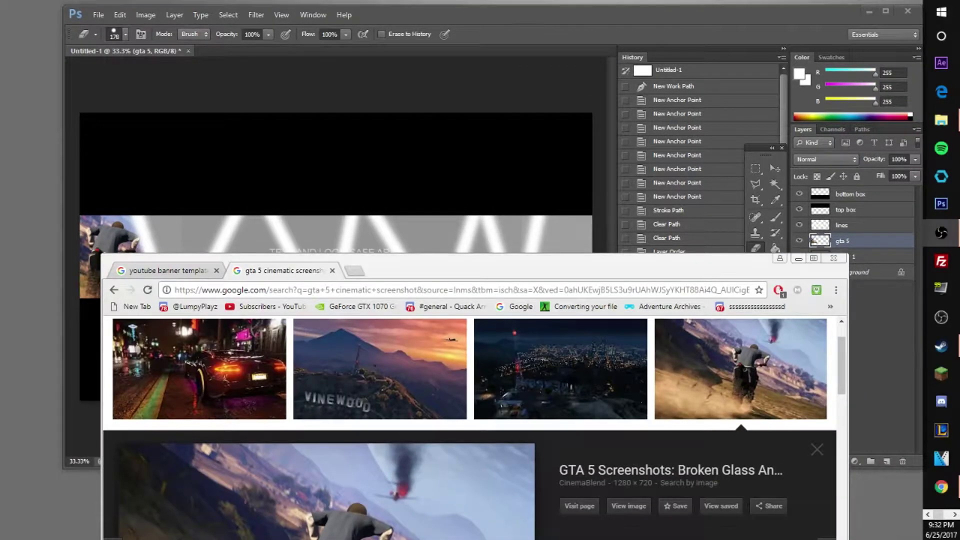
{"action": "double_click", "coordinate": [679, 256]}
{"action": "left_click", "coordinate": [253, 10]}
{"action": "type", "text": "minecraft cinematic shots"}
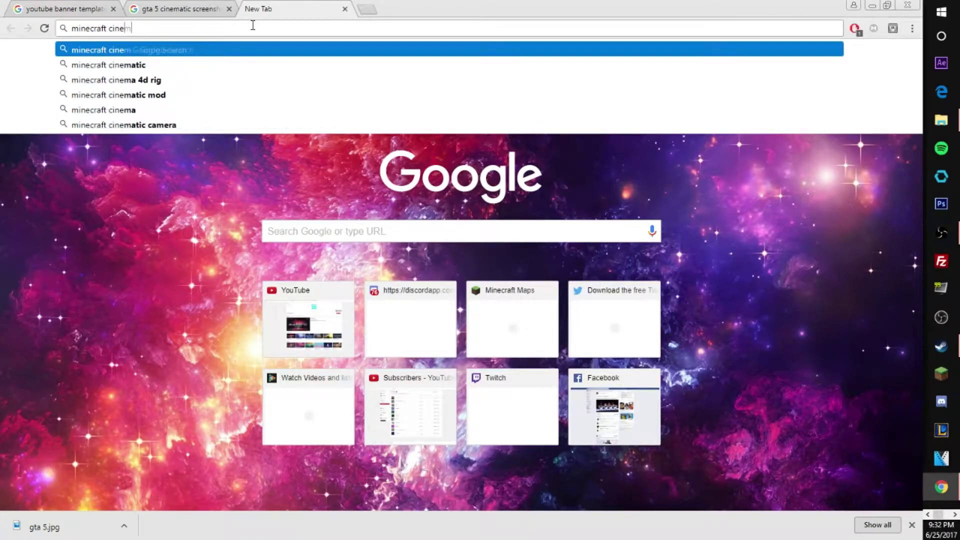
{"action": "key", "text": "Return"}
{"action": "left_click", "coordinate": [135, 113]}
{"action": "left_click", "coordinate": [94, 100]}
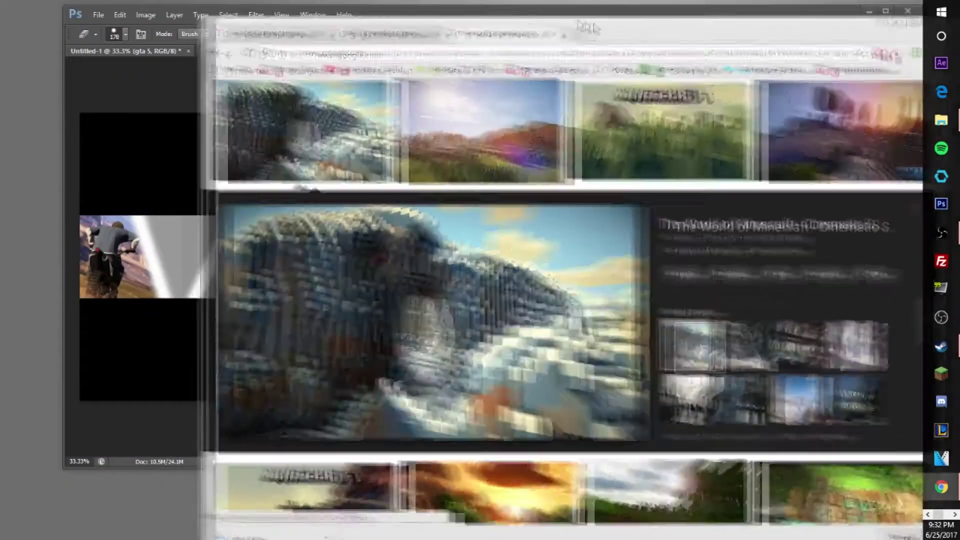
Search Google Images for "south park stick of truth", save the kitchen scene image to the desktop, and return to Photoshop
{"action": "left_click_drag", "start_coordinate": [430, 106], "coordinate": [318, 106]}
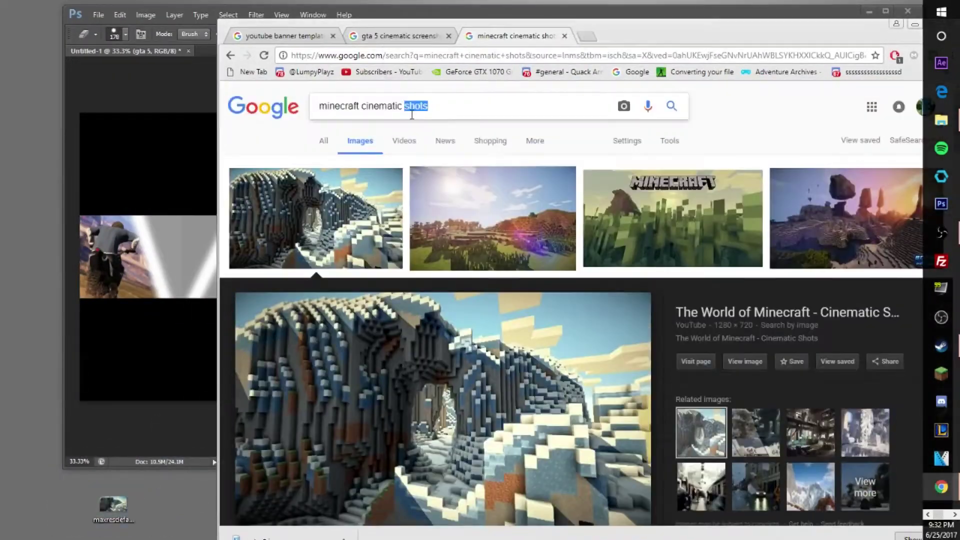
{"action": "type", "text": "south"}
{"action": "key", "text": "Return"}
{"action": "type", "text": "park"}
{"action": "left_click", "coordinate": [400, 126]}
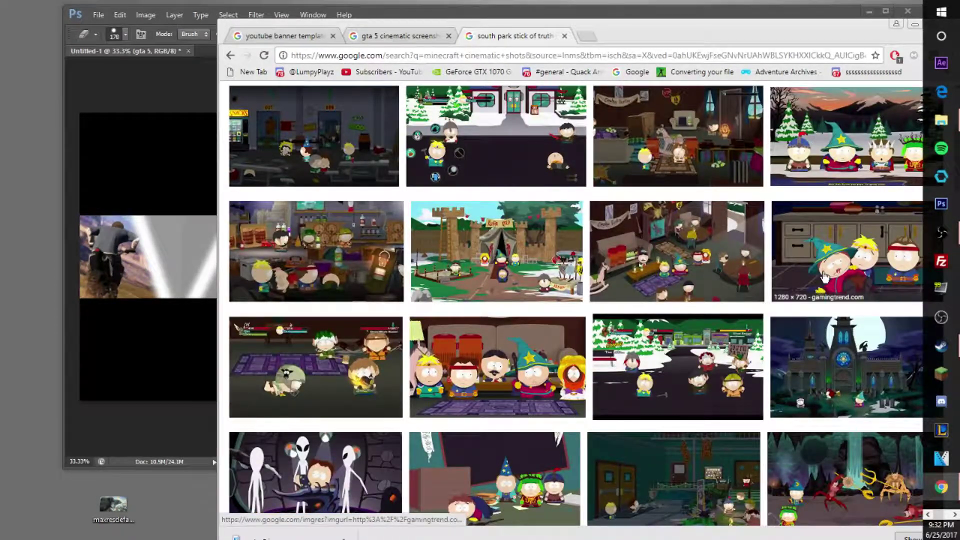
{"action": "left_click", "coordinate": [845, 273]}
{"action": "left_click_drag", "start_coordinate": [395, 299], "coordinate": [50, 500]}
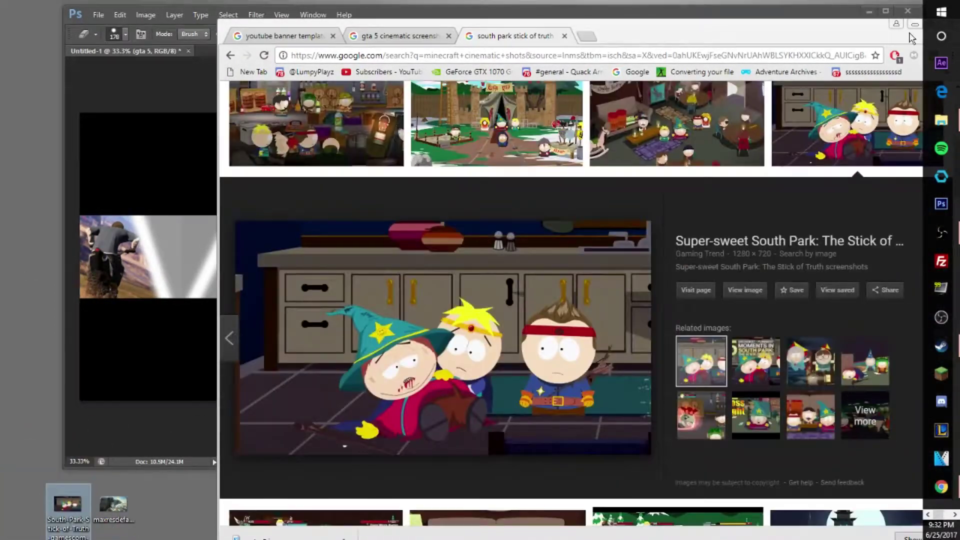
{"action": "left_click", "coordinate": [914, 24]}
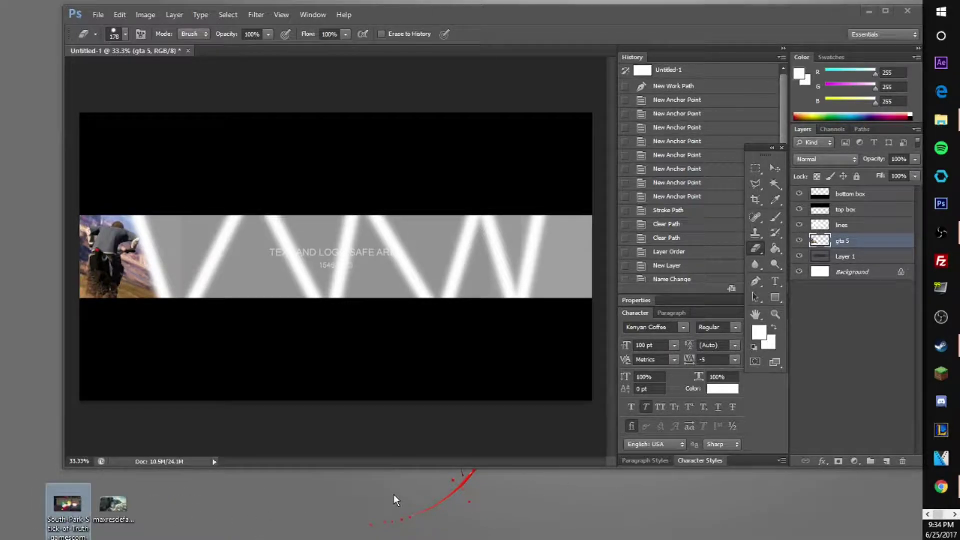
Arrange the newly saved game images, including tracer, h1 and download (1), in one desktop row and place the Photoshop window above them
{"action": "key", "text": "alt+Tab"}
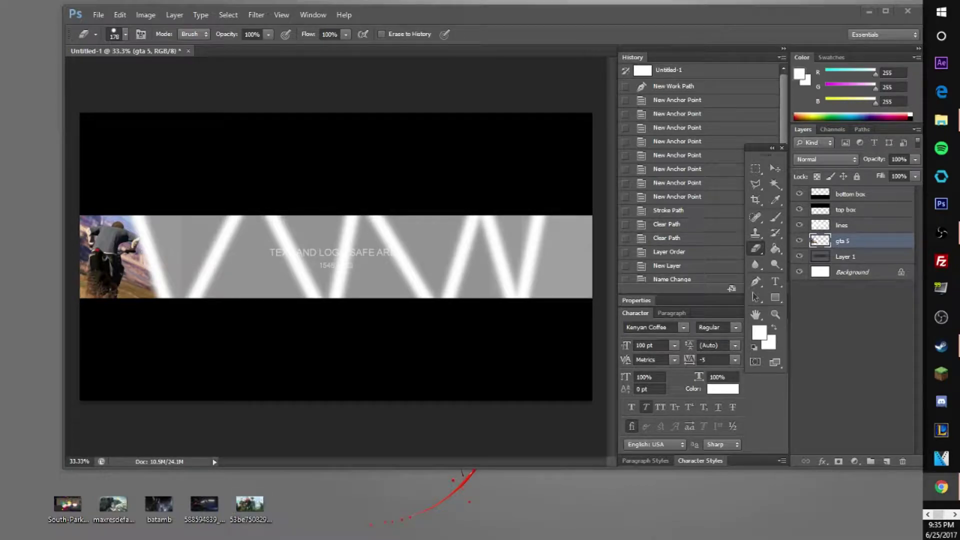
{"action": "left_click", "coordinate": [250, 504]}
{"action": "left_click_drag", "start_coordinate": [410, 539], "coordinate": [341, 515]}
{"action": "left_click_drag", "start_coordinate": [341, 515], "coordinate": [304, 515]}
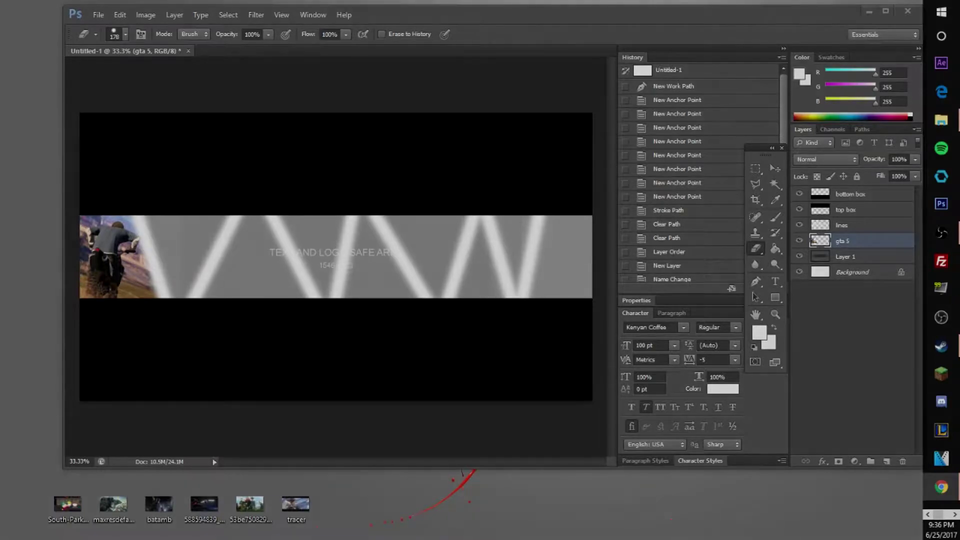
{"action": "left_click_drag", "start_coordinate": [406, 539], "coordinate": [345, 506]}
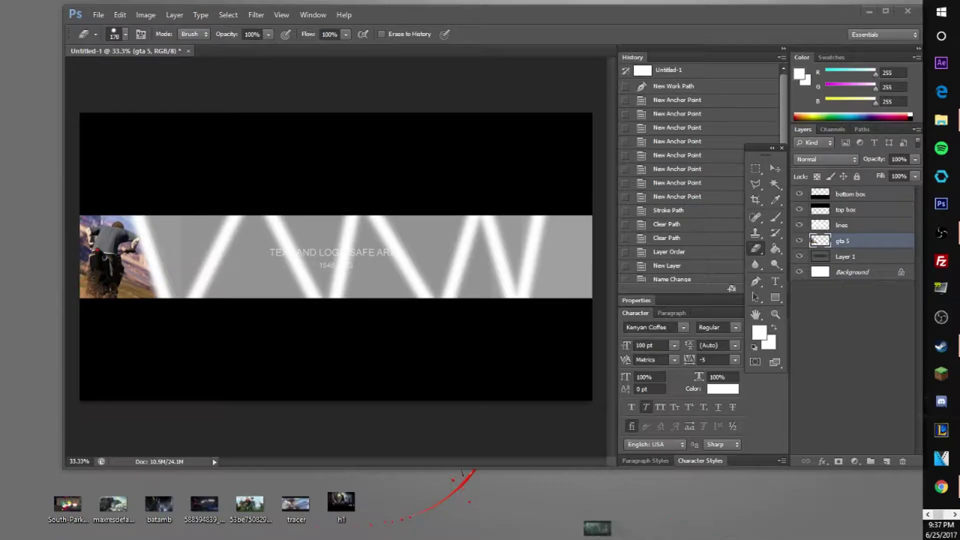
{"action": "left_click_drag", "start_coordinate": [426, 513], "coordinate": [385, 506]}
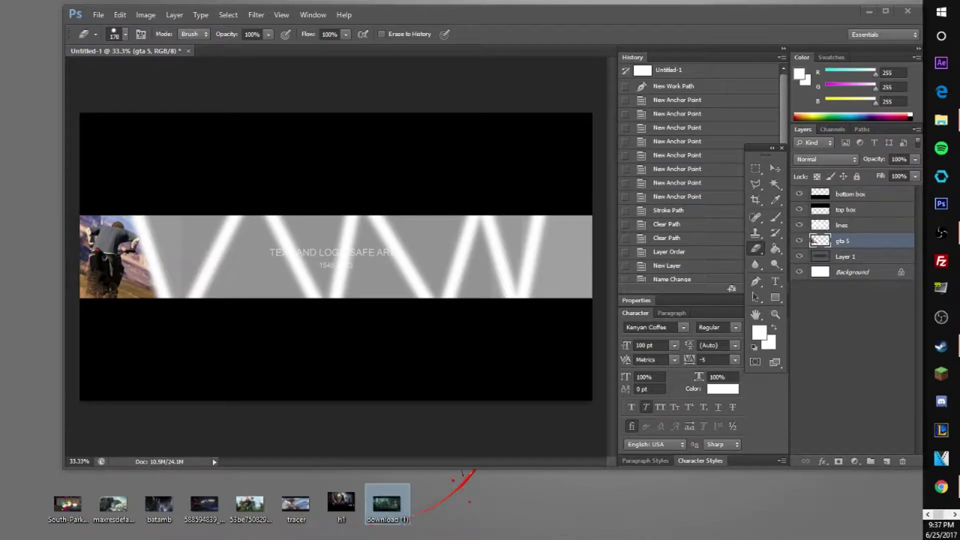
{"action": "left_click", "coordinate": [385, 435]}
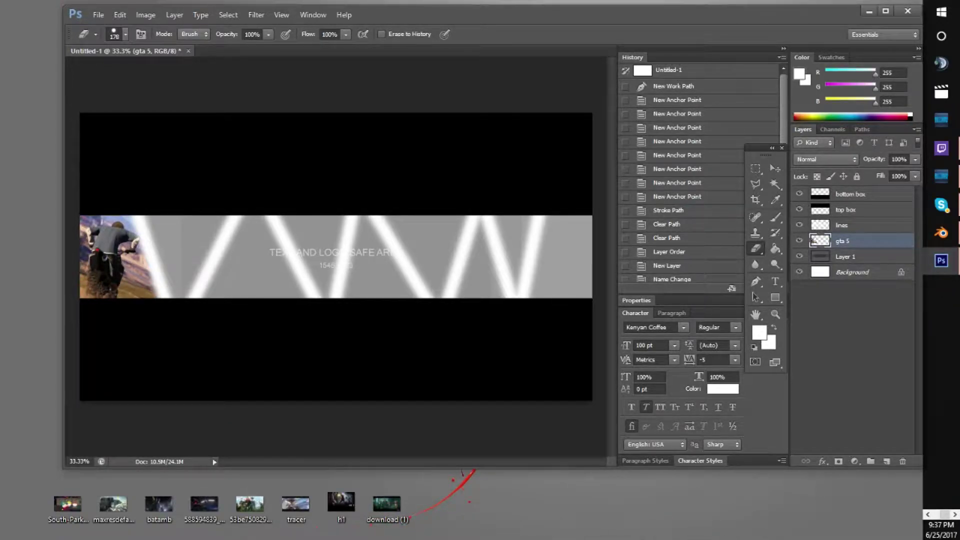
{"action": "key", "text": "alt+Tab"}
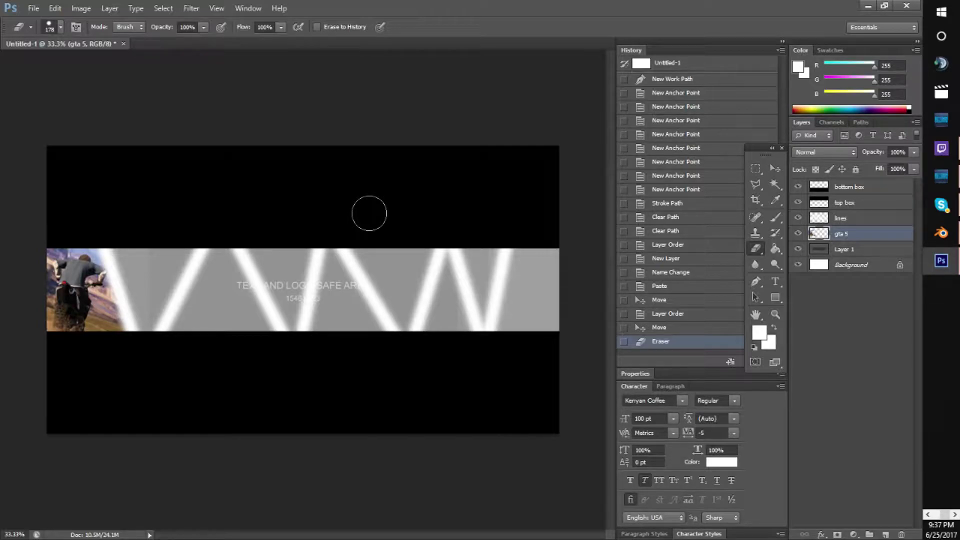
{"action": "left_click_drag", "start_coordinate": [430, 7], "coordinate": [443, 32]}
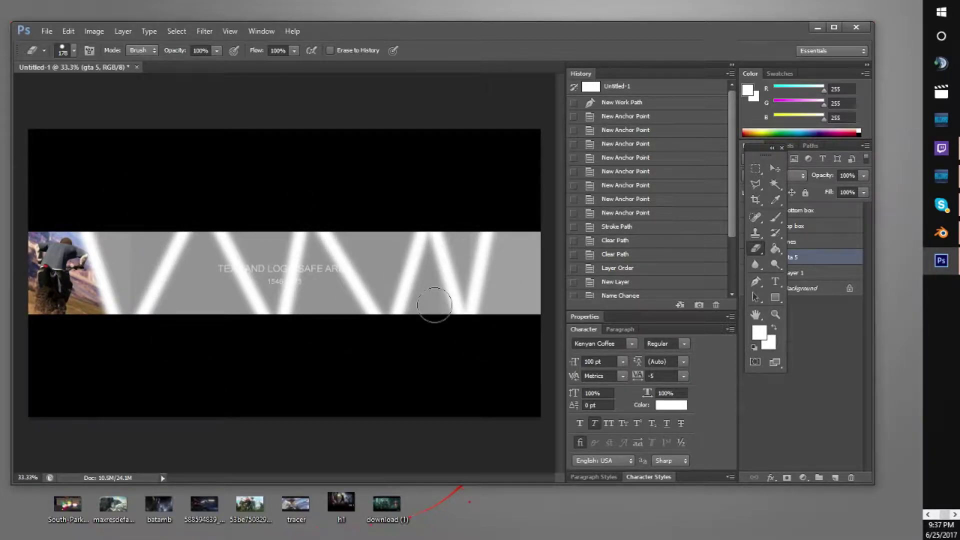
Open the South-Park-Stick-of-Truth-gamescom-2013-01.jpg image from the desktop
{"action": "left_click", "coordinate": [47, 30]}
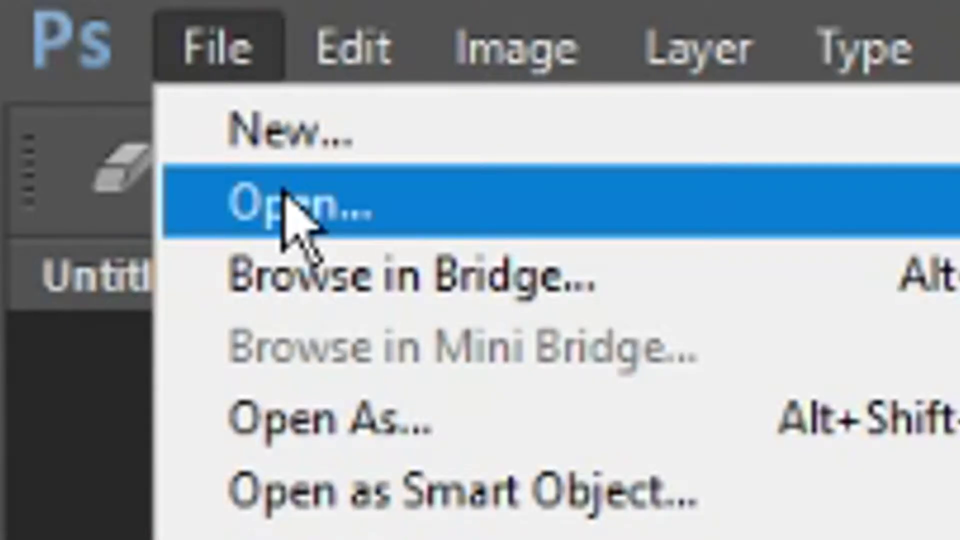
{"action": "left_click", "coordinate": [288, 203]}
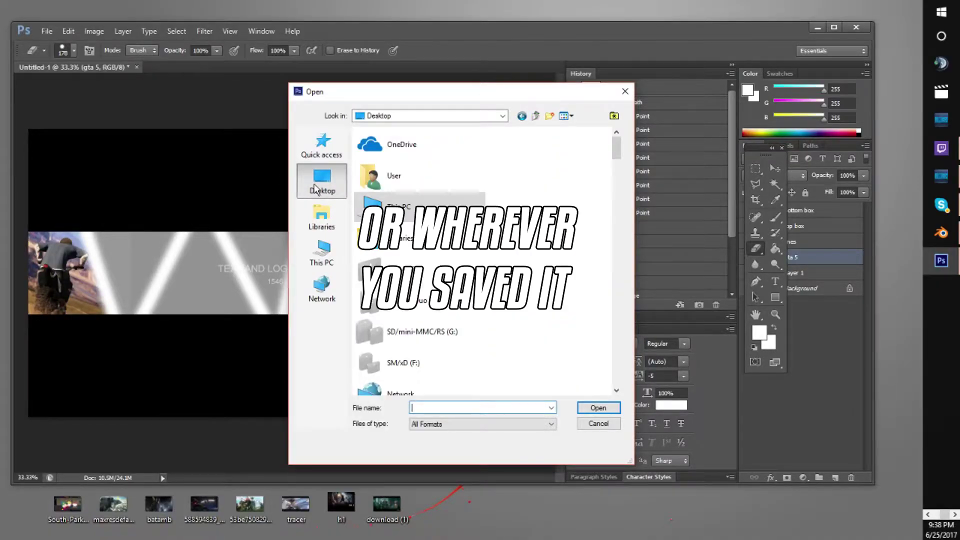
{"action": "type", "text": "south"}
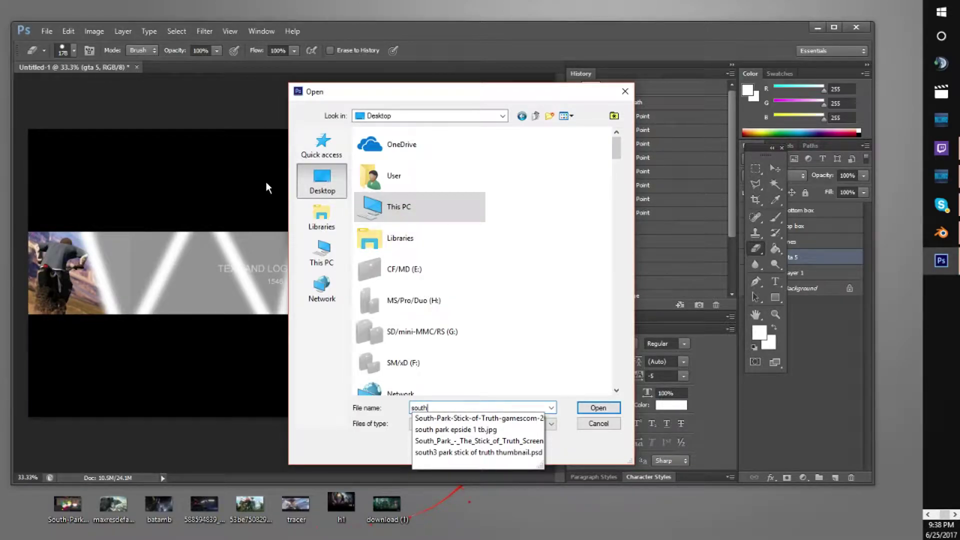
{"action": "key", "text": "Down"}
{"action": "key", "text": "Return"}
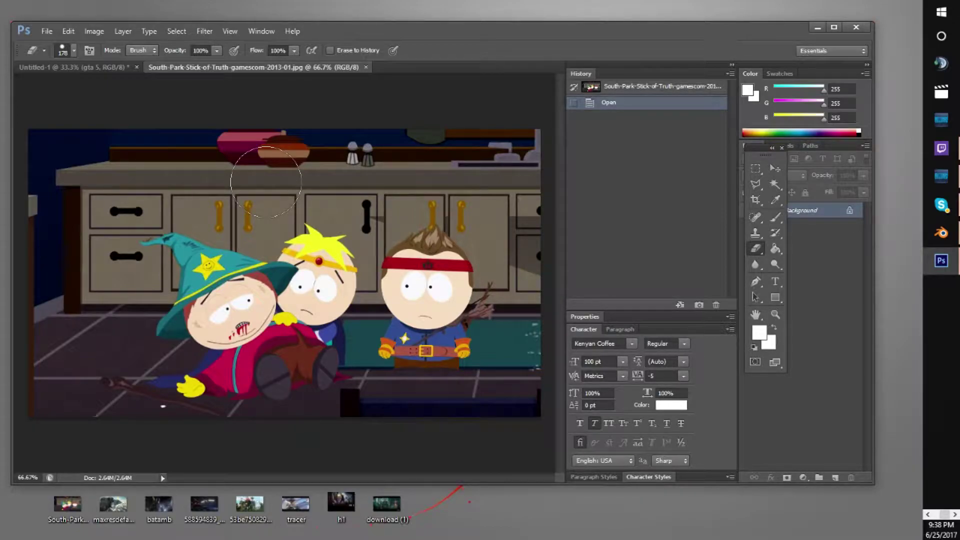
Copy the whole South Park image, close its document, and paste it into the banner
{"action": "key", "text": "ctrl+a"}
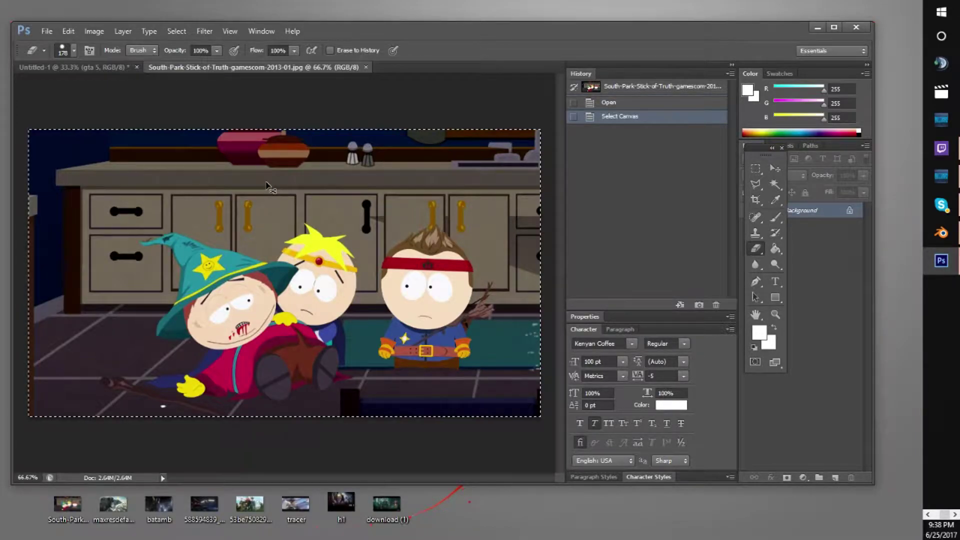
{"action": "key", "text": "ctrl+c"}
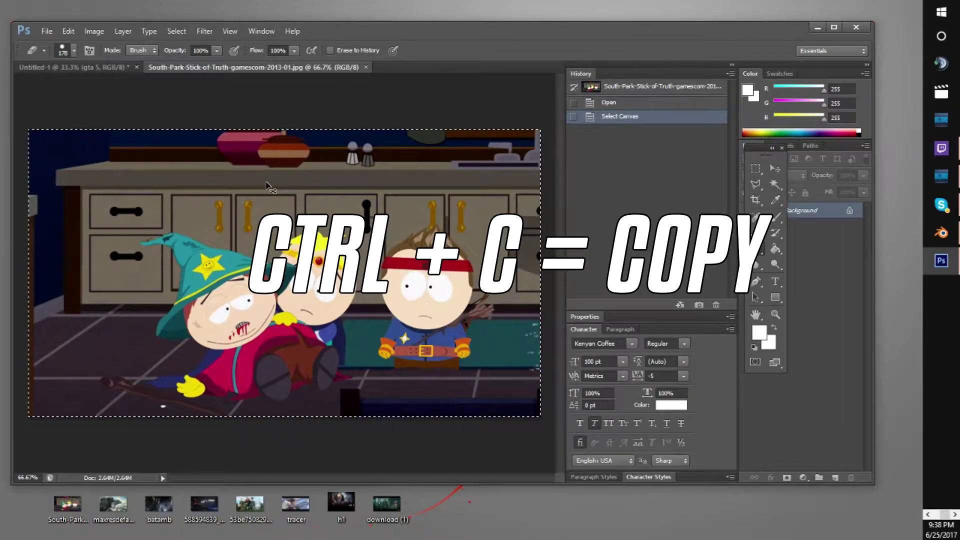
{"action": "left_click", "coordinate": [365, 67]}
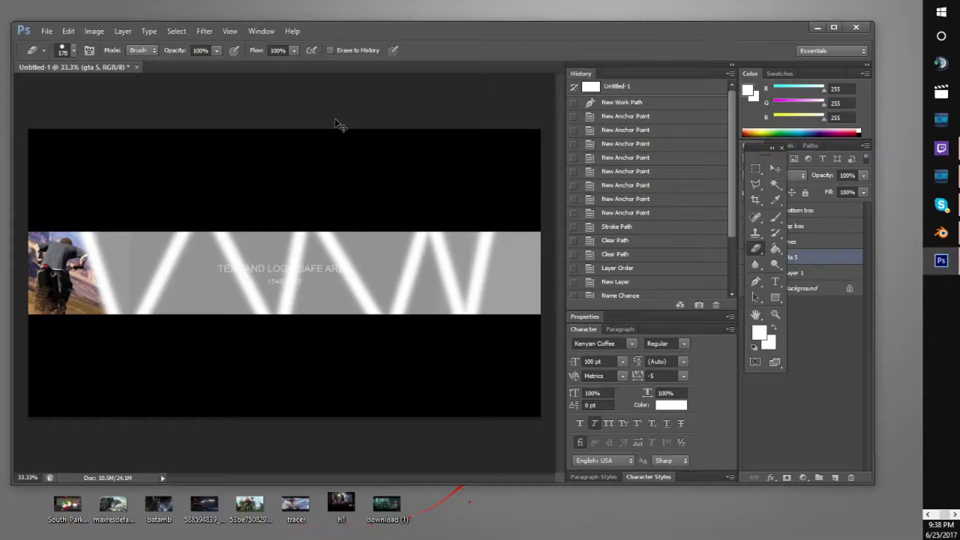
{"action": "key", "text": "ctrl+v"}
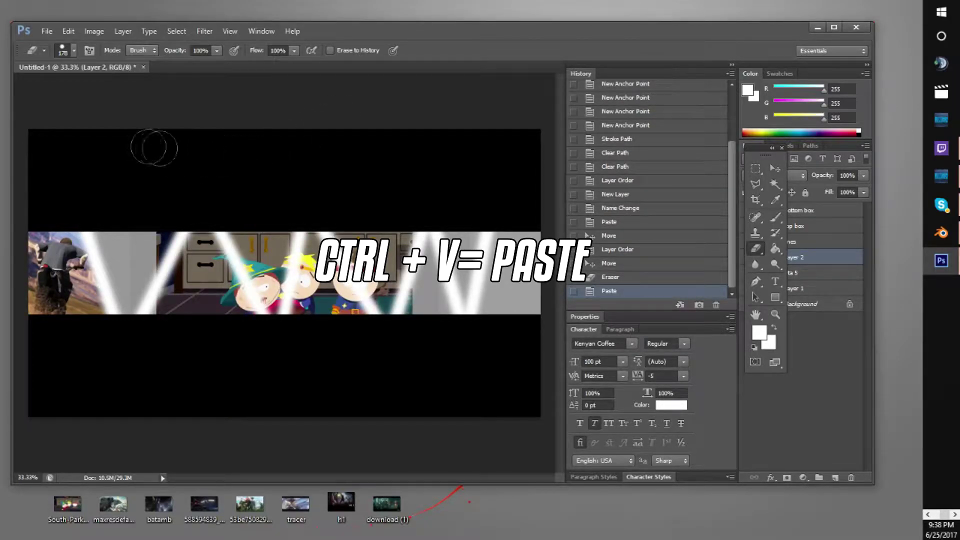
Position the South Park picture between the first and second white lines and erase its parts outside them
{"action": "left_click", "coordinate": [771, 164]}
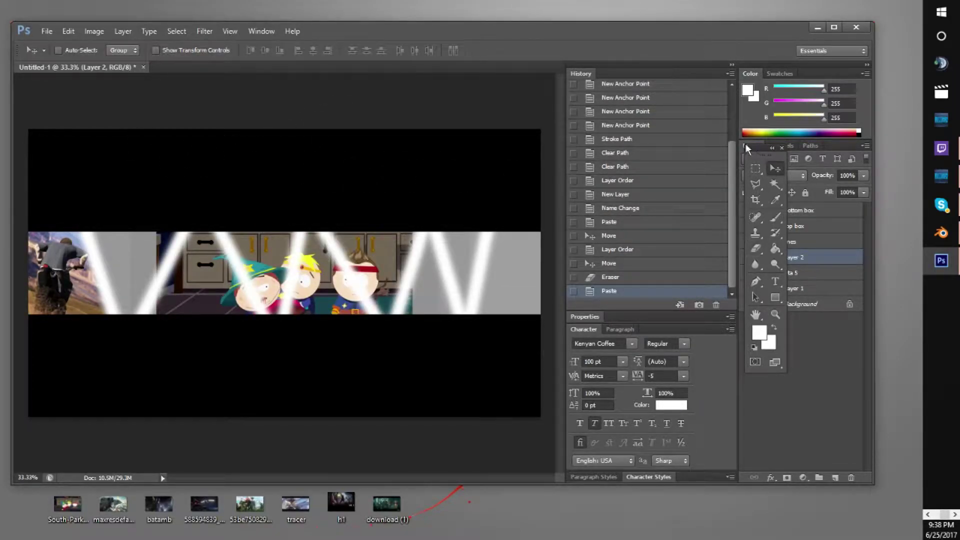
{"action": "left_click_drag", "start_coordinate": [748, 145], "coordinate": [686, 143]}
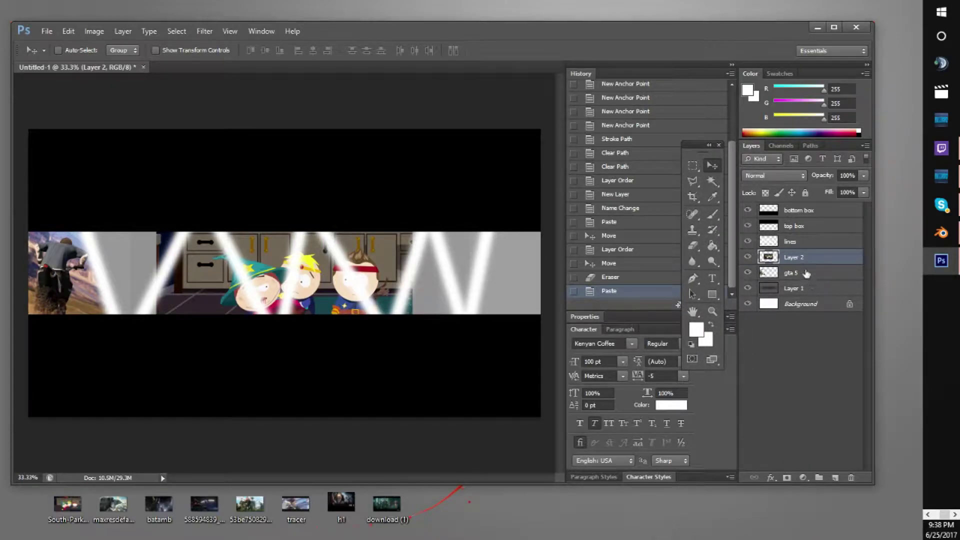
{"action": "left_click_drag", "start_coordinate": [313, 274], "coordinate": [176, 256]}
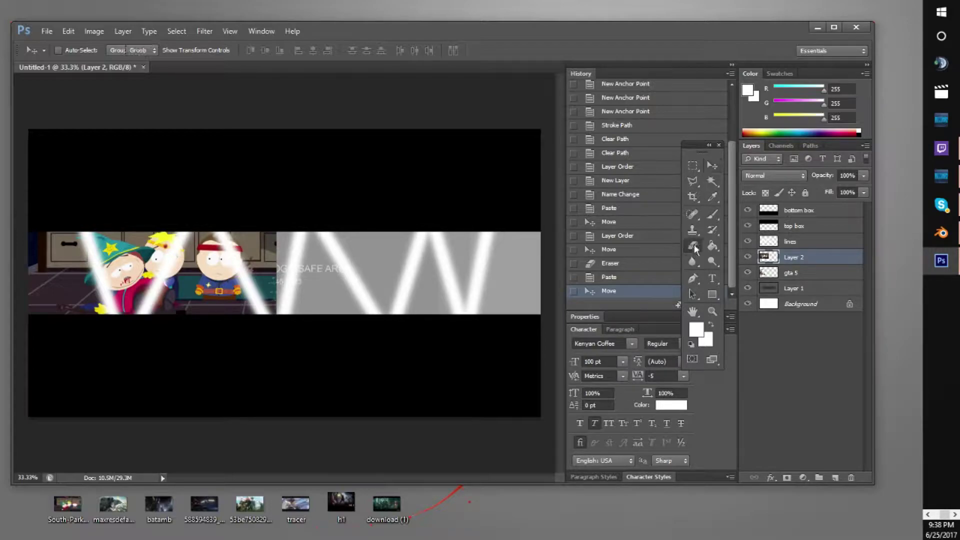
{"action": "left_click", "coordinate": [693, 245]}
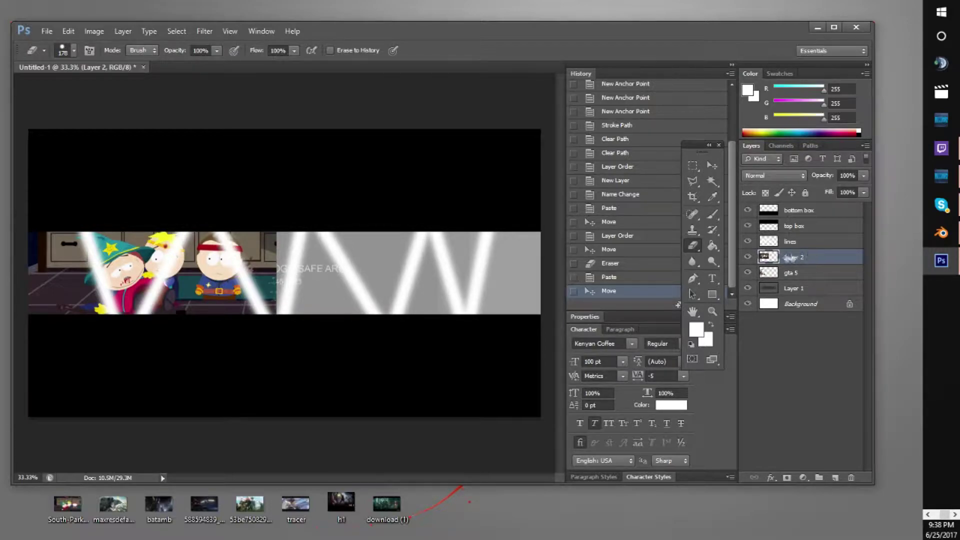
{"action": "mouse_move", "coordinate": [198, 235]}
{"action": "left_mouse_down"}
{"action": "mouse_move", "coordinate": [165, 314]}
{"action": "mouse_move", "coordinate": [177, 289]}
{"action": "mouse_move", "coordinate": [265, 240]}
{"action": "mouse_move", "coordinate": [239, 301]}
{"action": "mouse_move", "coordinate": [205, 303]}
{"action": "mouse_move", "coordinate": [237, 224]}
{"action": "mouse_move", "coordinate": [270, 247]}
{"action": "mouse_move", "coordinate": [289, 287]}
{"action": "mouse_move", "coordinate": [221, 319]}
{"action": "mouse_move", "coordinate": [311, 325]}
{"action": "left_mouse_up"}
{"action": "mouse_move", "coordinate": [41, 238]}
{"action": "left_mouse_down"}
{"action": "mouse_move", "coordinate": [73, 245]}
{"action": "mouse_move", "coordinate": [99, 325]}
{"action": "mouse_move", "coordinate": [78, 332]}
{"action": "mouse_move", "coordinate": [58, 300]}
{"action": "mouse_move", "coordinate": [66, 207]}
{"action": "mouse_move", "coordinate": [45, 200]}
{"action": "mouse_move", "coordinate": [40, 303]}
{"action": "mouse_move", "coordinate": [44, 340]}
{"action": "mouse_move", "coordinate": [64, 350]}
{"action": "left_mouse_up"}
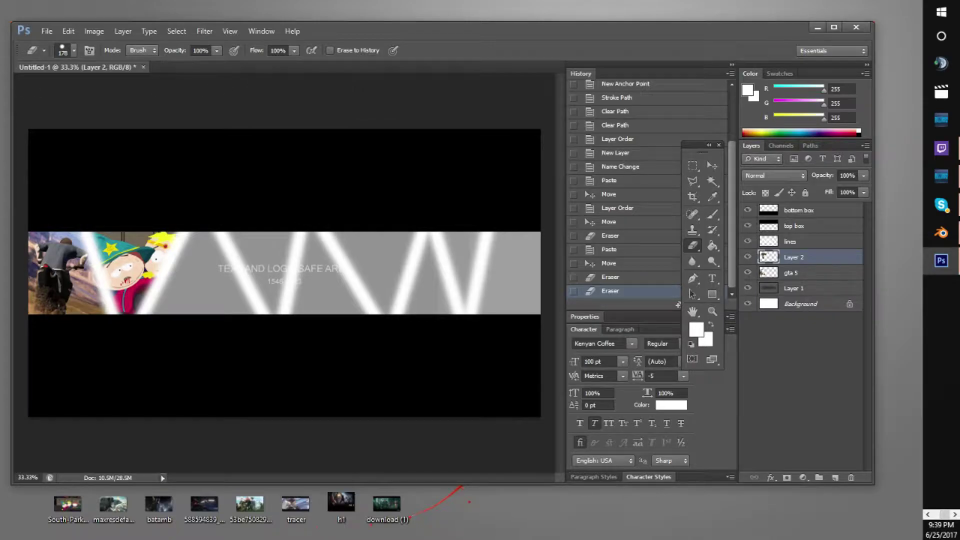
Open the batamb image from the desktop, copy all of it, close it, and paste it into the banner
{"action": "left_click", "coordinate": [45, 31]}
{"action": "left_click", "coordinate": [54, 51]}
{"action": "type", "text": "bat"}
{"action": "key", "text": "Down"}
{"action": "key", "text": "Return"}
{"action": "key", "text": "ctrl+a"}
{"action": "key", "text": "ctrl+c"}
{"action": "key", "text": "ctrl+w"}
{"action": "key", "text": "ctrl+v"}
Position the Batman picture between the second and third white lines and erase its parts beyond them
{"action": "key", "text": "v"}
{"action": "mouse_move", "coordinate": [340, 254]}
{"action": "left_mouse_down"}
{"action": "mouse_move", "coordinate": [220, 252]}
{"action": "mouse_move", "coordinate": [252, 248]}
{"action": "mouse_move", "coordinate": [263, 282]}
{"action": "mouse_move", "coordinate": [345, 252]}
{"action": "mouse_move", "coordinate": [404, 280]}
{"action": "left_mouse_up"}
{"action": "key", "text": "e"}
{"action": "mouse_move", "coordinate": [162, 236]}
{"action": "left_mouse_down"}
{"action": "mouse_move", "coordinate": [115, 214]}
{"action": "mouse_move", "coordinate": [168, 294]}
{"action": "mouse_move", "coordinate": [116, 189]}
{"action": "mouse_move", "coordinate": [92, 280]}
{"action": "left_mouse_up"}
{"action": "key", "text": "ctrl+z"}
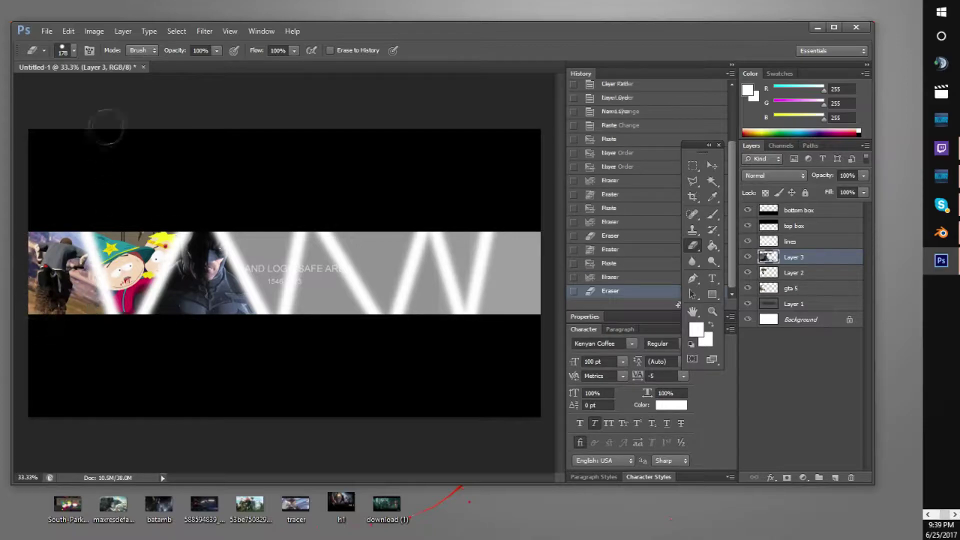
Add a new empty layer and place it directly below the lines layer
{"action": "left_click", "coordinate": [800, 395]}
{"action": "left_click", "coordinate": [834, 478]}
{"action": "left_click_drag", "start_coordinate": [810, 214], "coordinate": [800, 250]}
Open the maxresdefault blocky cliff image, copy all of it, close it, and paste it onto the new layer
{"action": "left_click", "coordinate": [47, 31]}
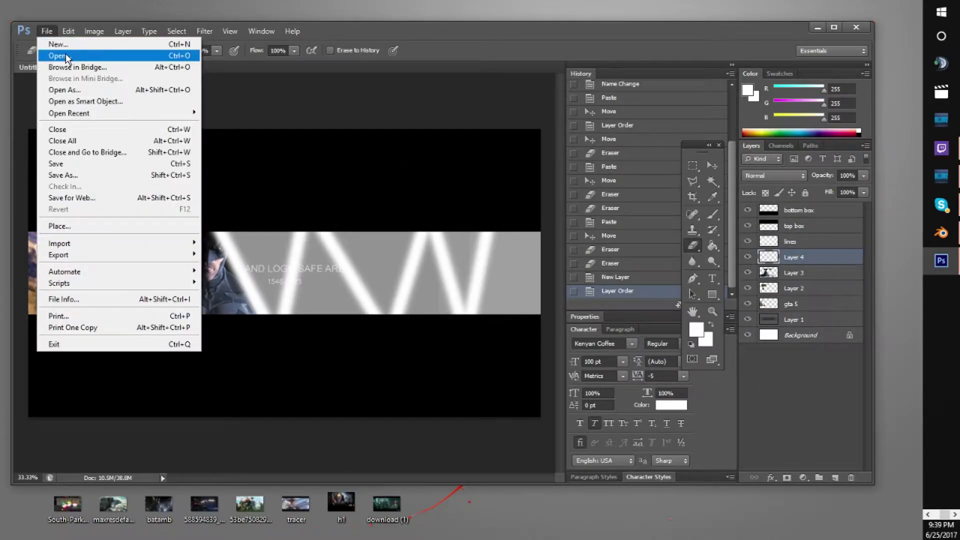
{"action": "left_click", "coordinate": [65, 53]}
{"action": "type", "text": "max"}
{"action": "key", "text": "Down"}
{"action": "key", "text": "Return"}
{"action": "key", "text": "ctrl+a"}
{"action": "left_click", "coordinate": [275, 67]}
{"action": "key", "text": "ctrl+v"}
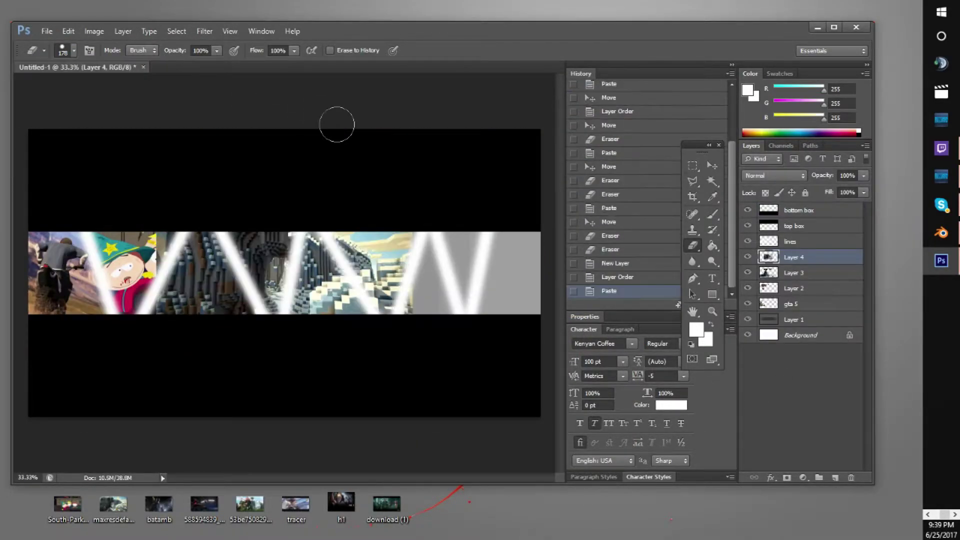
Position the blocky cliff picture between the third and fourth white lines and erase its parts beyond them
{"action": "left_click", "coordinate": [712, 165]}
{"action": "left_click_drag", "start_coordinate": [354, 274], "coordinate": [346, 274]}
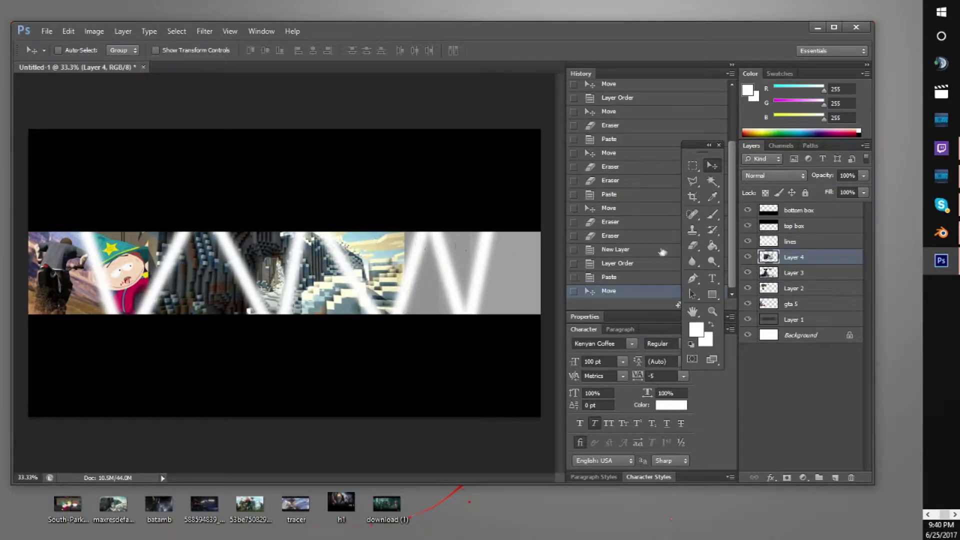
{"action": "left_click", "coordinate": [692, 245]}
{"action": "left_click_drag", "start_coordinate": [318, 237], "coordinate": [386, 277]}
{"action": "mouse_move", "coordinate": [210, 239]}
{"action": "left_mouse_down"}
{"action": "mouse_move", "coordinate": [220, 250]}
{"action": "mouse_move", "coordinate": [167, 326]}
{"action": "mouse_move", "coordinate": [190, 290]}
{"action": "left_mouse_up"}
{"action": "mouse_move", "coordinate": [194, 235]}
{"action": "left_mouse_down"}
{"action": "mouse_move", "coordinate": [235, 300]}
{"action": "mouse_move", "coordinate": [180, 250]}
{"action": "mouse_move", "coordinate": [215, 315]}
{"action": "left_mouse_up"}
Open the green outdoor character image, copy all of it, close it, and paste it into the banner
{"action": "left_click", "coordinate": [47, 31]}
{"action": "left_click", "coordinate": [56, 55]}
{"action": "key", "text": "Return"}
{"action": "key", "text": "ctrl+a"}
{"action": "key", "text": "ctrl+c"}
{"action": "left_click", "coordinate": [373, 67]}
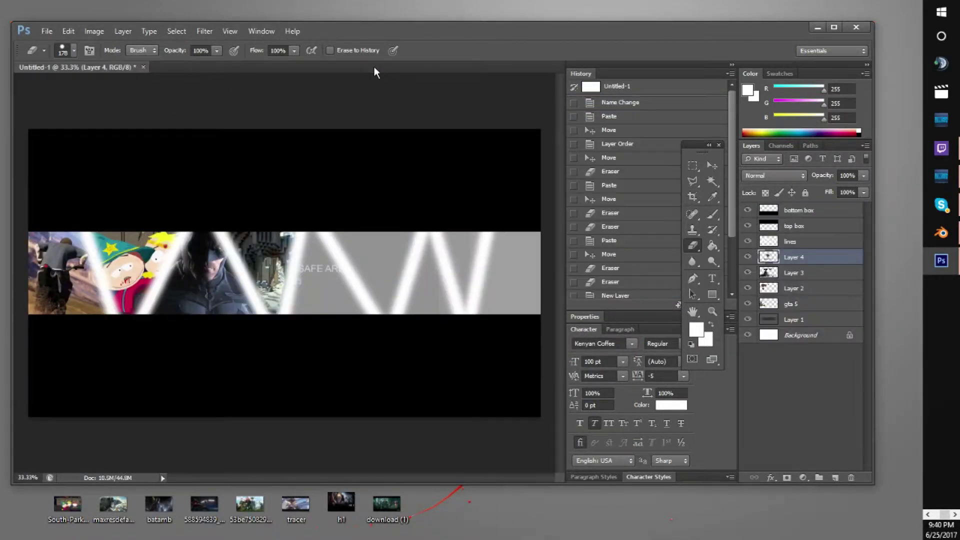
{"action": "key", "text": "ctrl+v"}
Position the green outdoor character picture between the fourth and fifth white lines and erase its parts beyond them
{"action": "left_click", "coordinate": [712, 165]}
{"action": "left_click_drag", "start_coordinate": [285, 203], "coordinate": [328, 204]}
{"action": "left_click", "coordinate": [688, 246]}
{"action": "mouse_move", "coordinate": [294, 240]}
{"action": "left_mouse_down"}
{"action": "mouse_move", "coordinate": [280, 251]}
{"action": "mouse_move", "coordinate": [269, 299]}
{"action": "left_mouse_up"}
{"action": "mouse_move", "coordinate": [336, 228]}
{"action": "left_mouse_down"}
{"action": "mouse_move", "coordinate": [364, 262]}
{"action": "mouse_move", "coordinate": [411, 270]}
{"action": "left_mouse_up"}
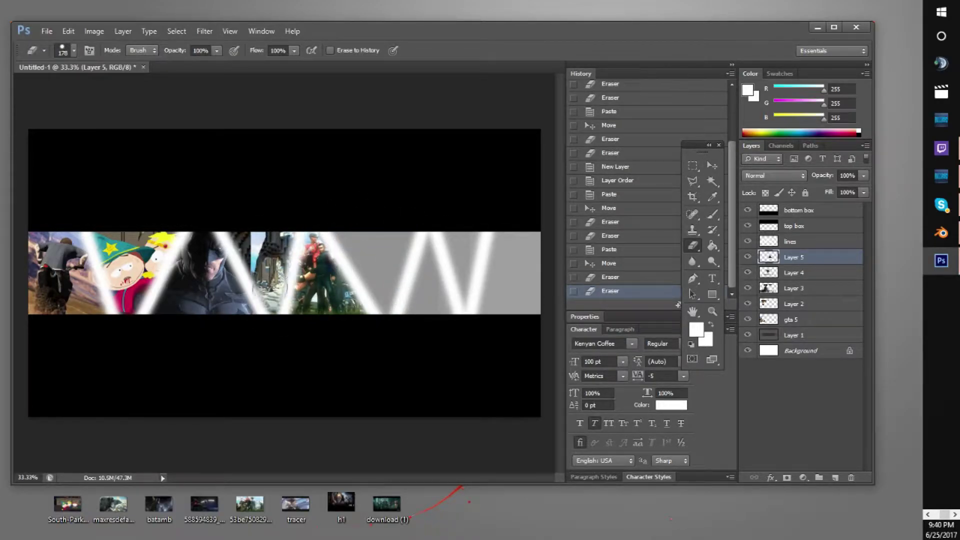
Open the tracer image, copy all of it, close it, and paste it into the banner
{"action": "left_click", "coordinate": [46, 31]}
{"action": "left_click", "coordinate": [77, 58]}
{"action": "type", "text": "tracer"}
{"action": "key", "text": "Return"}
{"action": "key", "text": "ctrl+a"}
{"action": "key", "text": "ctrl+c"}
{"action": "left_click", "coordinate": [245, 67]}
{"action": "key", "text": "ctrl+v"}
Position the tracer picture between the fifth and sixth white lines and erase its parts beyond them
{"action": "left_click", "coordinate": [712, 165]}
{"action": "left_click_drag", "start_coordinate": [350, 255], "coordinate": [460, 260]}
{"action": "key", "text": "e"}
{"action": "mouse_move", "coordinate": [425, 232]}
{"action": "left_mouse_down"}
{"action": "mouse_move", "coordinate": [430, 299]}
{"action": "mouse_move", "coordinate": [522, 280]}
{"action": "left_mouse_up"}
{"action": "mouse_move", "coordinate": [307, 245]}
{"action": "left_mouse_down"}
{"action": "mouse_move", "coordinate": [354, 314]}
{"action": "mouse_move", "coordinate": [276, 234]}
{"action": "mouse_move", "coordinate": [281, 214]}
{"action": "left_mouse_up"}
Open the h1 image, copy all of it, close it, and paste it into the banner
{"action": "left_click", "coordinate": [47, 31]}
{"action": "left_click", "coordinate": [58, 55]}
{"action": "type", "text": "h1"}
{"action": "key", "text": "Return"}
{"action": "key", "text": "ctrl+a"}
{"action": "key", "text": "ctrl+c"}
{"action": "key", "text": "ctrl+w"}
{"action": "key", "text": "ctrl+v"}
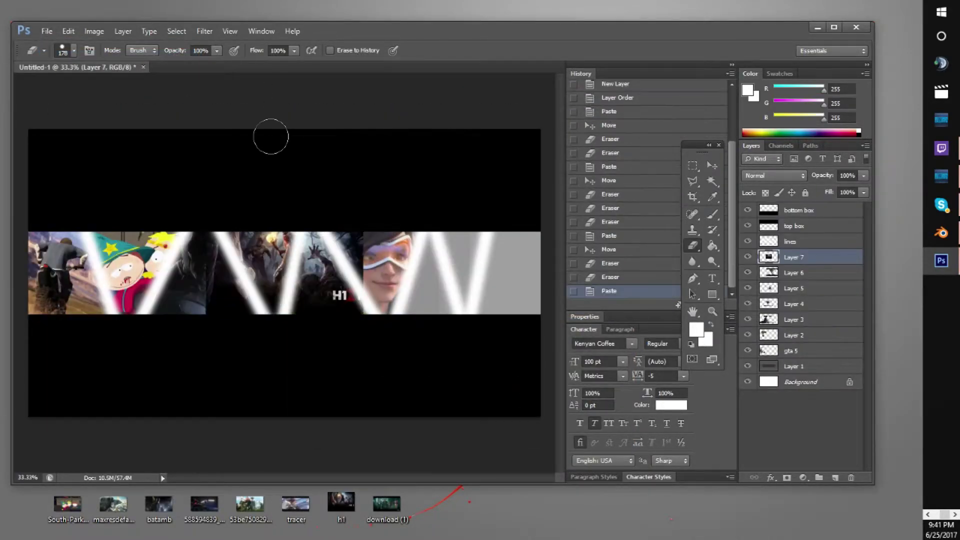
Position the h1 picture between the sixth and seventh white lines and erase its parts beyond them
{"action": "key", "text": "v"}
{"action": "left_click_drag", "start_coordinate": [290, 239], "coordinate": [452, 262]}
{"action": "key", "text": "e"}
{"action": "mouse_move", "coordinate": [448, 227]}
{"action": "left_mouse_down"}
{"action": "mouse_move", "coordinate": [470, 247]}
{"action": "mouse_move", "coordinate": [513, 212]}
{"action": "left_mouse_up"}
{"action": "left_click_drag", "start_coordinate": [403, 238], "coordinate": [344, 310]}
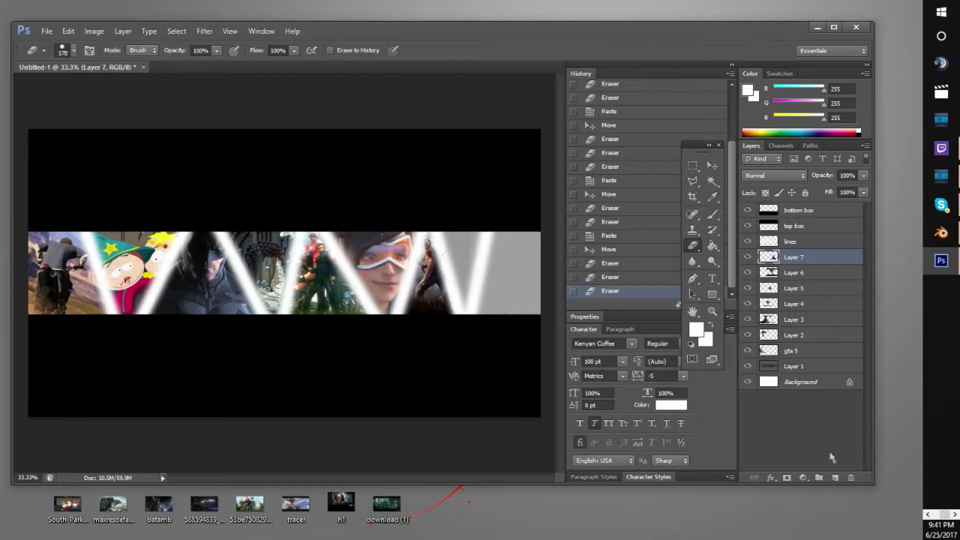
Add a new layer and paste the whole download (1).jpg image into the banner, closing the source document
{"action": "left_click", "coordinate": [834, 478]}
{"action": "left_click", "coordinate": [47, 31]}
{"action": "left_click", "coordinate": [58, 55]}
{"action": "type", "text": "download"}
{"action": "key", "text": "Down"}
{"action": "key", "text": "Return"}
{"action": "key", "text": "ctrl+a"}
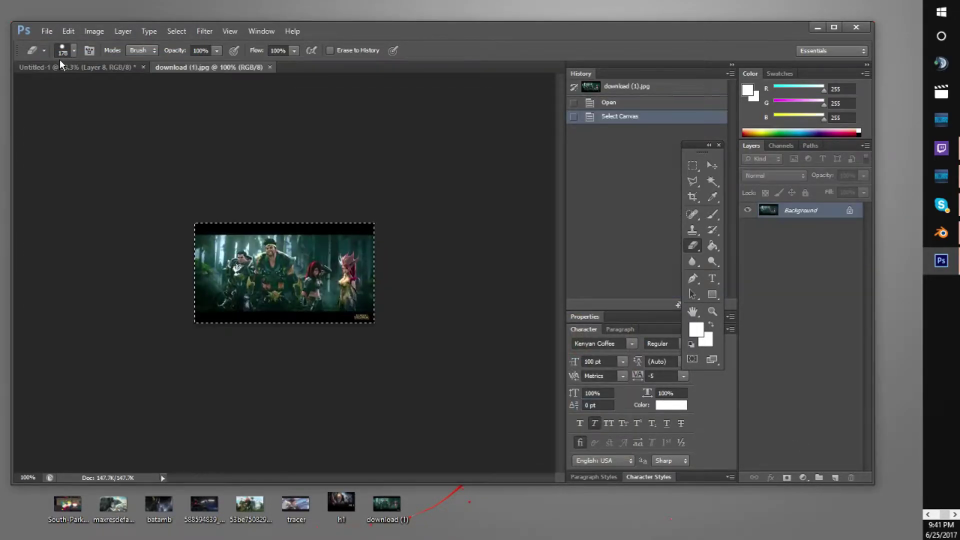
{"action": "key", "text": "ctrl+c"}
{"action": "key", "text": "ctrl+w"}
{"action": "key", "text": "ctrl+v"}
Fit the download (1) picture between the seventh and eighth white lines with Free Transform and erase its excess parts
{"action": "key", "text": "v"}
{"action": "left_click_drag", "start_coordinate": [287, 260], "coordinate": [584, 232]}
{"action": "key", "text": "ctrl+t"}
{"action": "mouse_move", "coordinate": [513, 250]}
{"action": "left_mouse_down"}
{"action": "mouse_move", "coordinate": [468, 250]}
{"action": "mouse_move", "coordinate": [479, 250]}
{"action": "mouse_move", "coordinate": [393, 210]}
{"action": "mouse_move", "coordinate": [494, 313]}
{"action": "left_mouse_up"}
{"action": "left_click", "coordinate": [615, 50]}
{"action": "key", "text": "e"}
{"action": "left_click_drag", "start_coordinate": [479, 249], "coordinate": [508, 304]}
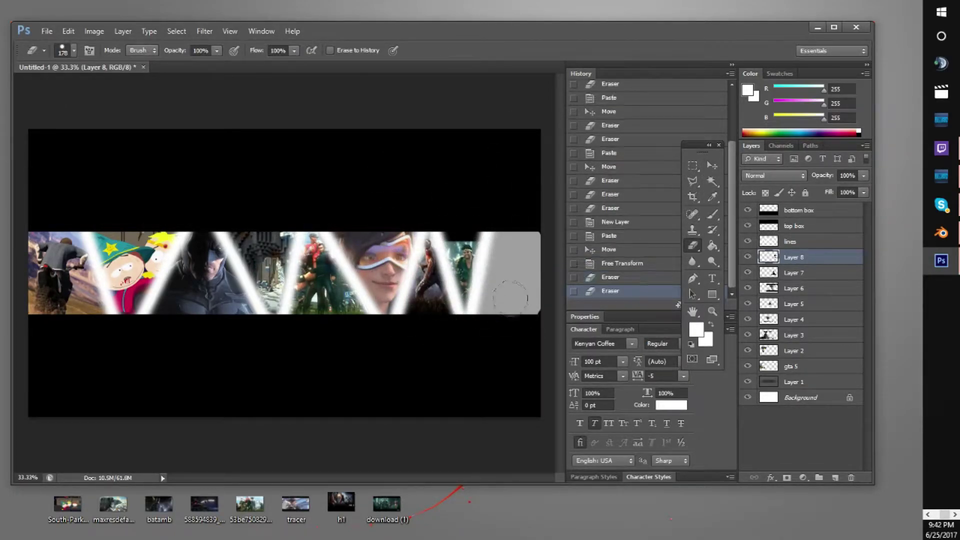
{"action": "left_click", "coordinate": [533, 211]}
Open the desktop image whose name starts with 5 and shows a car, copy all of it, close it, and paste it into the banner
{"action": "left_click", "coordinate": [46, 32]}
{"action": "left_click", "coordinate": [56, 58]}
{"action": "type", "text": "5"}
{"action": "key", "text": "Down"}
{"action": "key", "text": "Down"}
{"action": "key", "text": "Return"}
{"action": "key", "text": "ctrl+a"}
{"action": "key", "text": "ctrl+c"}
{"action": "left_click", "coordinate": [294, 67]}
{"action": "key", "text": "ctrl+v"}
Position the car picture at the banner's right end and erase its part beyond the last white line
{"action": "key", "text": "v"}
{"action": "mouse_move", "coordinate": [223, 238]}
{"action": "left_mouse_down"}
{"action": "mouse_move", "coordinate": [340, 209]}
{"action": "mouse_move", "coordinate": [479, 215]}
{"action": "mouse_move", "coordinate": [428, 221]}
{"action": "mouse_move", "coordinate": [428, 270]}
{"action": "mouse_move", "coordinate": [230, 276]}
{"action": "mouse_move", "coordinate": [93, 257]}
{"action": "left_mouse_up"}
{"action": "left_click", "coordinate": [693, 245]}
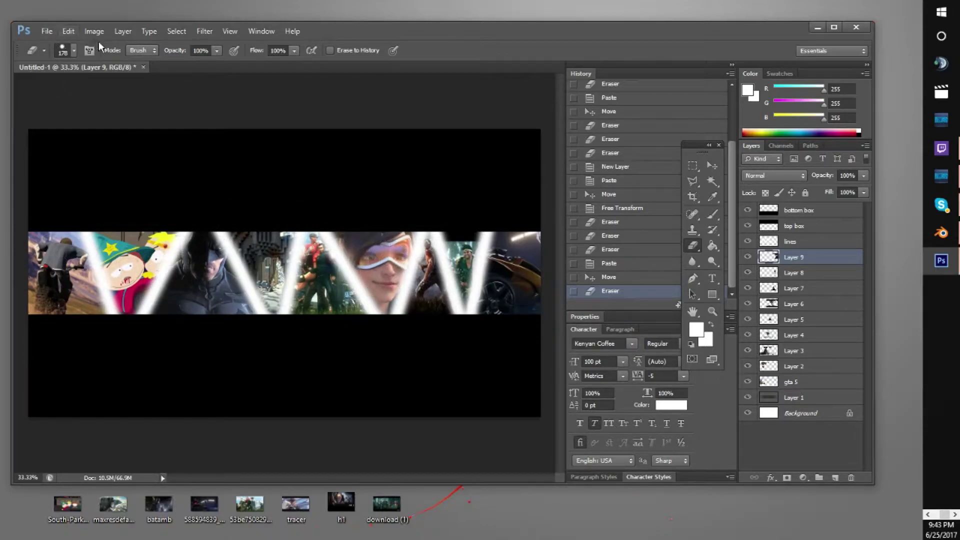
Reduce the eraser brush size to 37 px
{"action": "left_click", "coordinate": [74, 51]}
{"action": "left_click", "coordinate": [62, 86]}
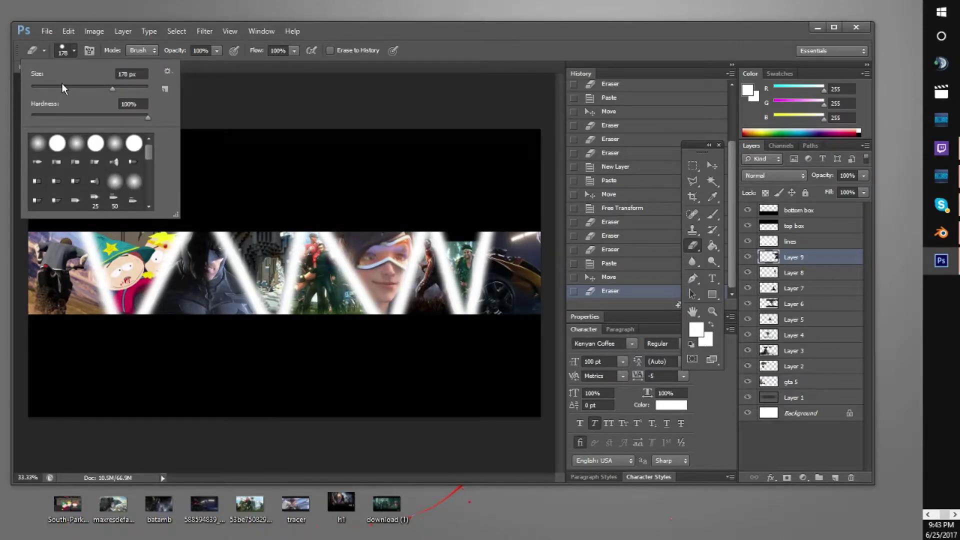
{"action": "left_click_drag", "start_coordinate": [76, 86], "coordinate": [56, 91]}
{"action": "left_click", "coordinate": [74, 47]}
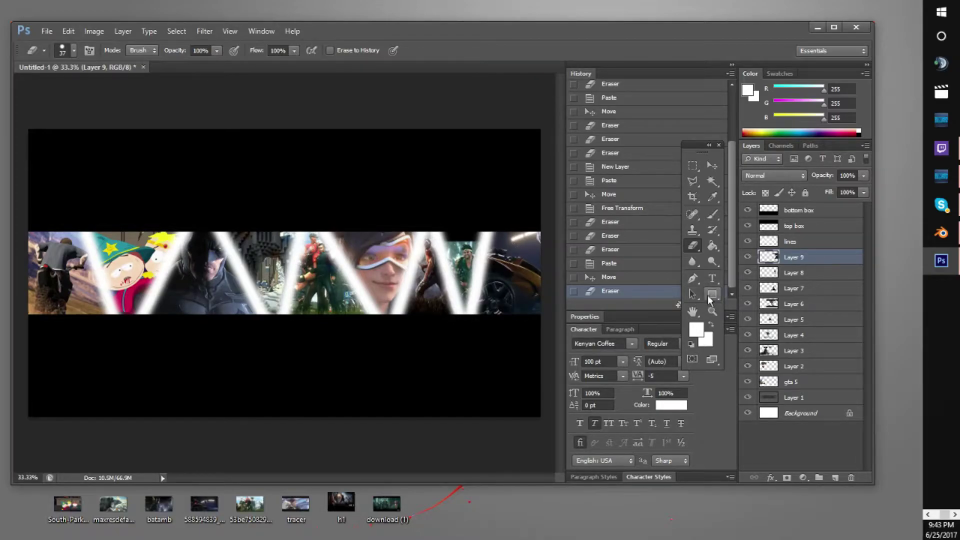
Add the title text EXTONGAMING over the picture strip with the Type tool
{"action": "left_click", "coordinate": [712, 278]}
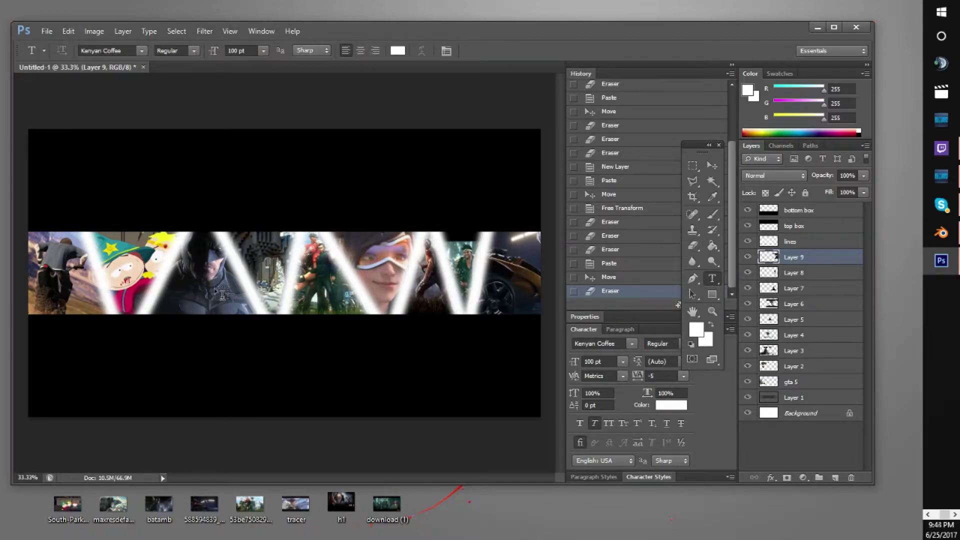
{"action": "left_click", "coordinate": [190, 286]}
{"action": "type", "text": "DE"}
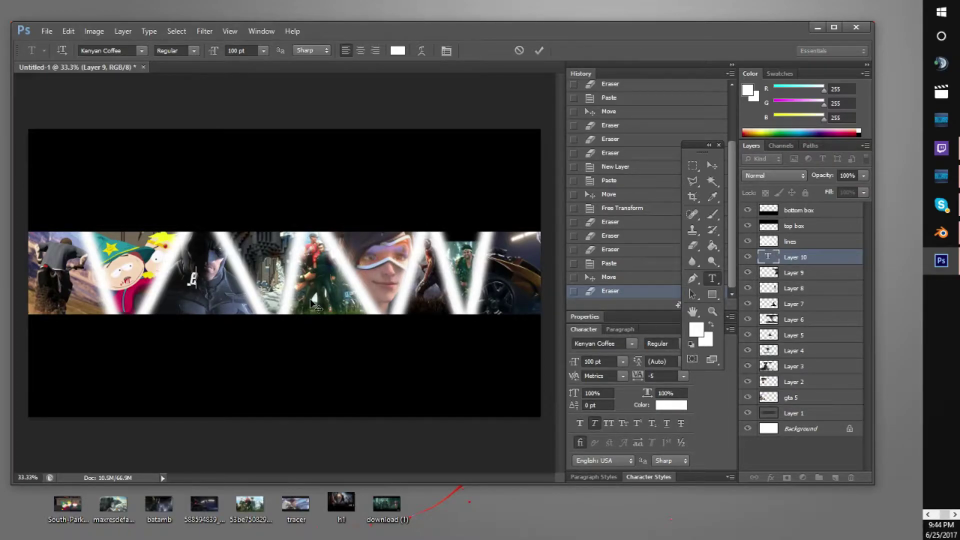
{"action": "key", "text": "ctrl+a"}
{"action": "key", "text": "BackSpace"}
{"action": "type", "text": "EXTONGAMING"}
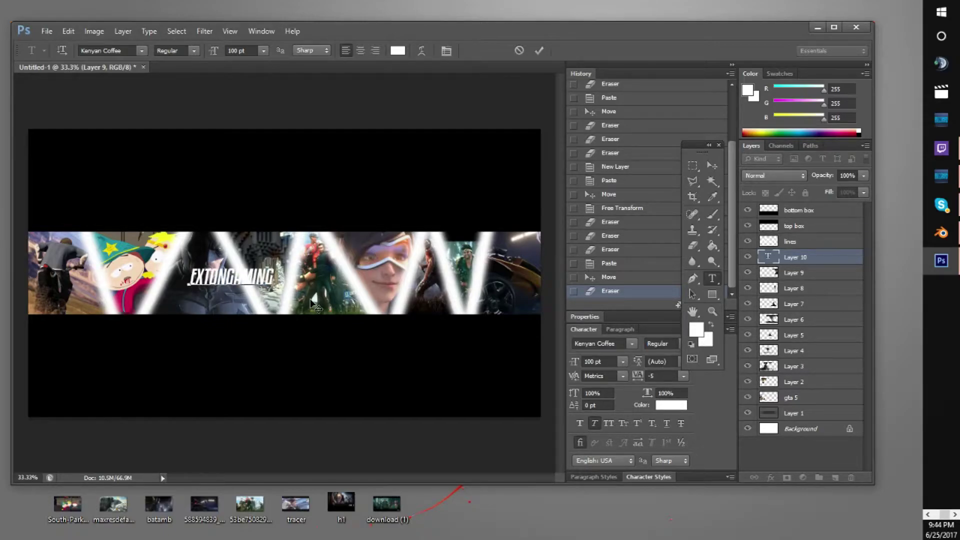
Shift the EXTONGAMING title toward the middle of the strip and place its layer above all other layers
{"action": "left_click", "coordinate": [712, 165]}
{"action": "left_click_drag", "start_coordinate": [192, 267], "coordinate": [229, 265]}
{"action": "left_click_drag", "start_coordinate": [775, 263], "coordinate": [773, 207]}
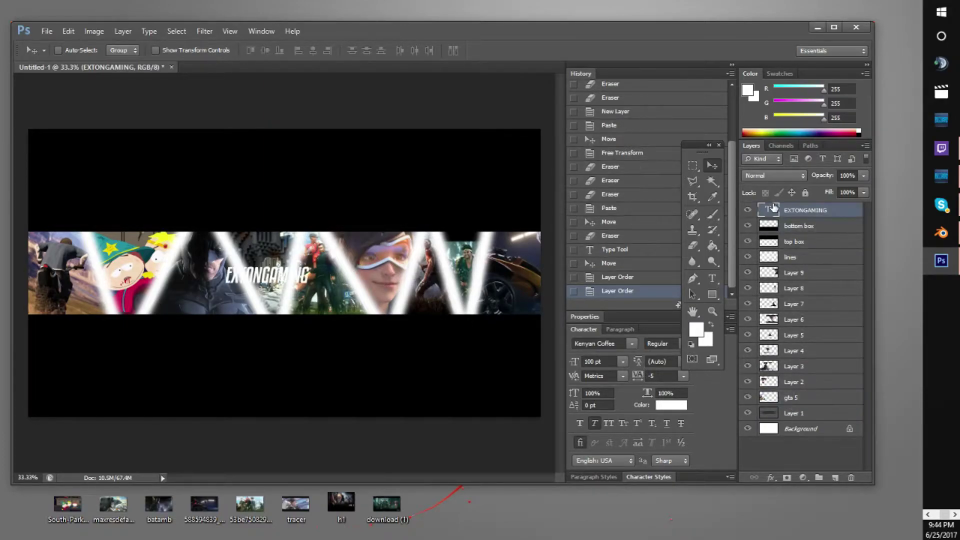
Enlarge the title to about 330 pt with Free Transform so it nearly fills the strip's height, and position it across the pictures
{"action": "left_click_drag", "start_coordinate": [263, 250], "coordinate": [476, 222]}
{"action": "key", "text": "ctrl+t"}
{"action": "left_click_drag", "start_coordinate": [402, 231], "coordinate": [315, 259]}
{"action": "left_click_drag", "start_coordinate": [394, 237], "coordinate": [418, 231]}
{"action": "left_click_drag", "start_coordinate": [365, 254], "coordinate": [350, 260]}
{"action": "left_click", "coordinate": [616, 50]}
{"action": "right_click", "coordinate": [795, 212]}
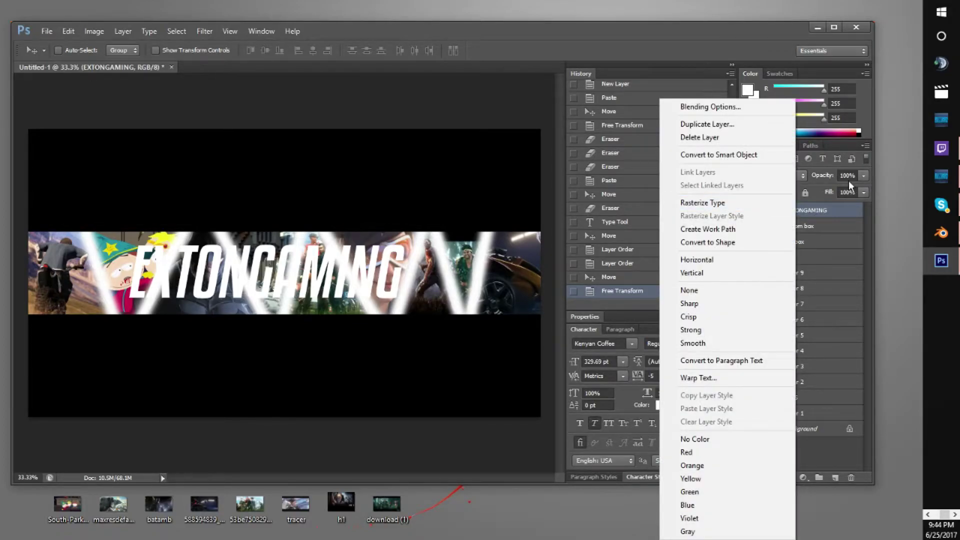
{"action": "left_click", "coordinate": [826, 208]}
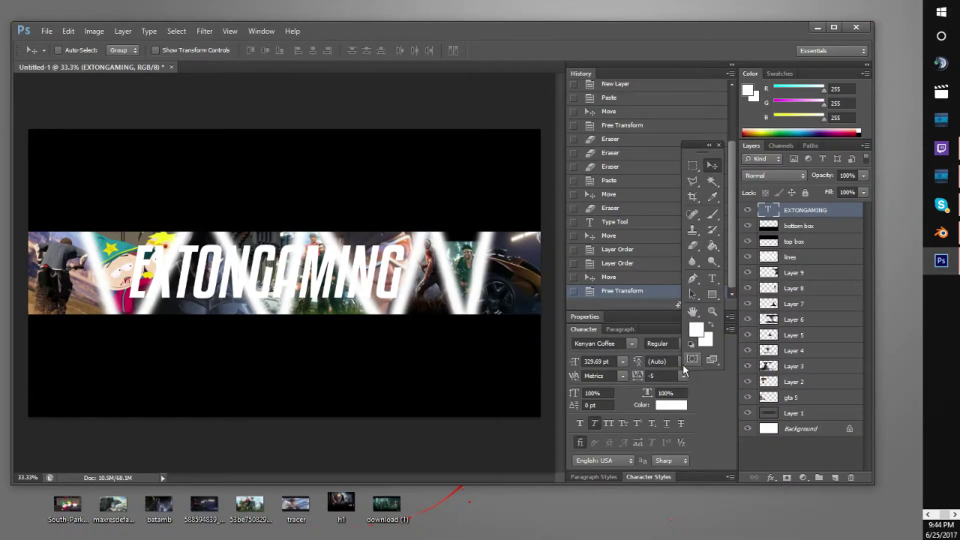
Try the title's character styles and leave both faux bold and faux italic applied
{"action": "left_click", "coordinate": [593, 423]}
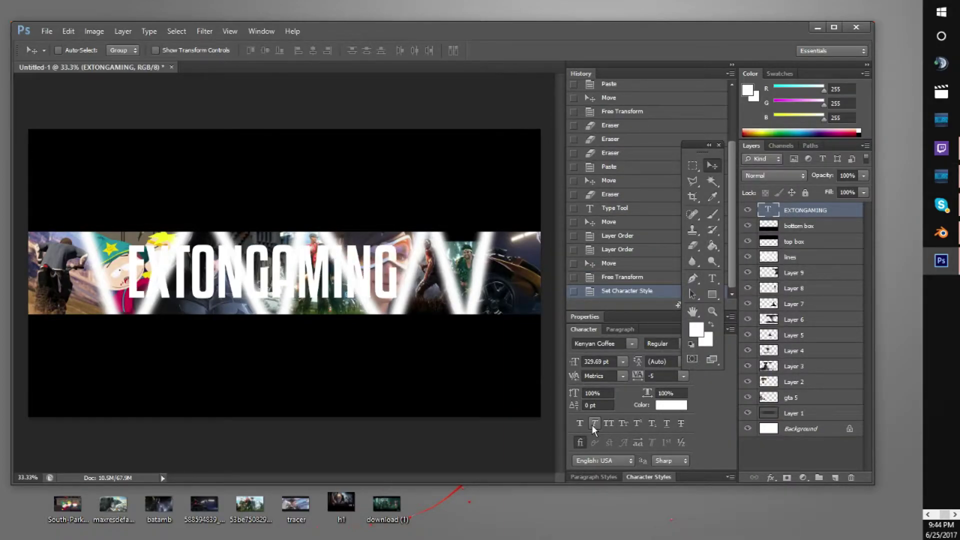
{"action": "left_click", "coordinate": [592, 424]}
{"action": "left_click", "coordinate": [592, 424]}
{"action": "left_click", "coordinate": [603, 427]}
{"action": "left_click", "coordinate": [603, 427]}
{"action": "left_click", "coordinate": [581, 423]}
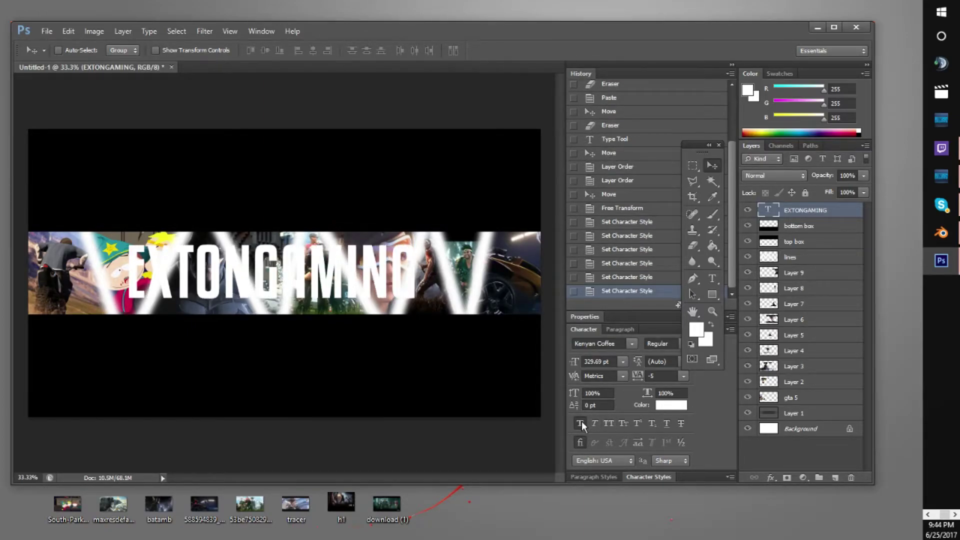
{"action": "left_click", "coordinate": [581, 421]}
{"action": "left_click", "coordinate": [581, 420]}
{"action": "left_click", "coordinate": [582, 423]}
{"action": "left_click", "coordinate": [593, 425]}
{"action": "left_click", "coordinate": [581, 423]}
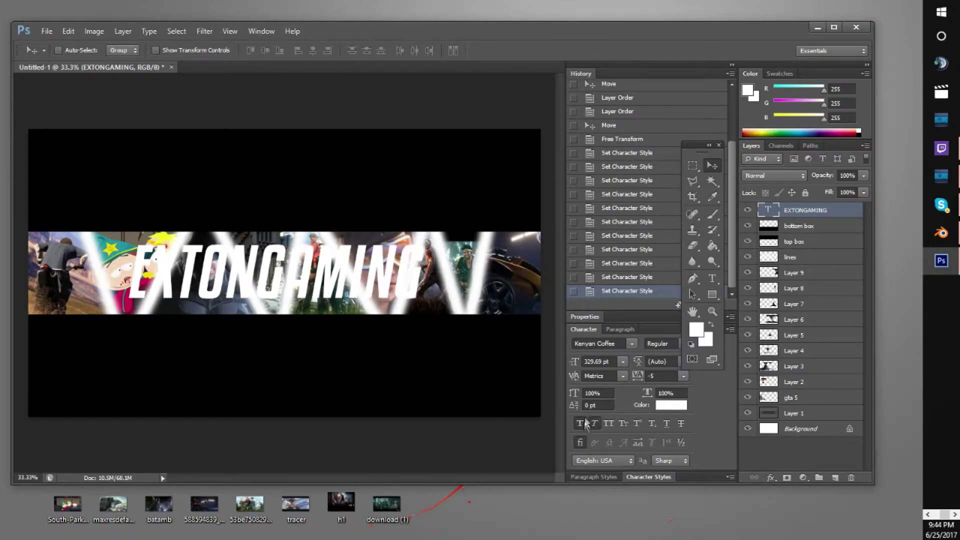
Add a black outside stroke of 10 px to the title's layer style
{"action": "right_click", "coordinate": [795, 212]}
{"action": "left_click", "coordinate": [722, 104]}
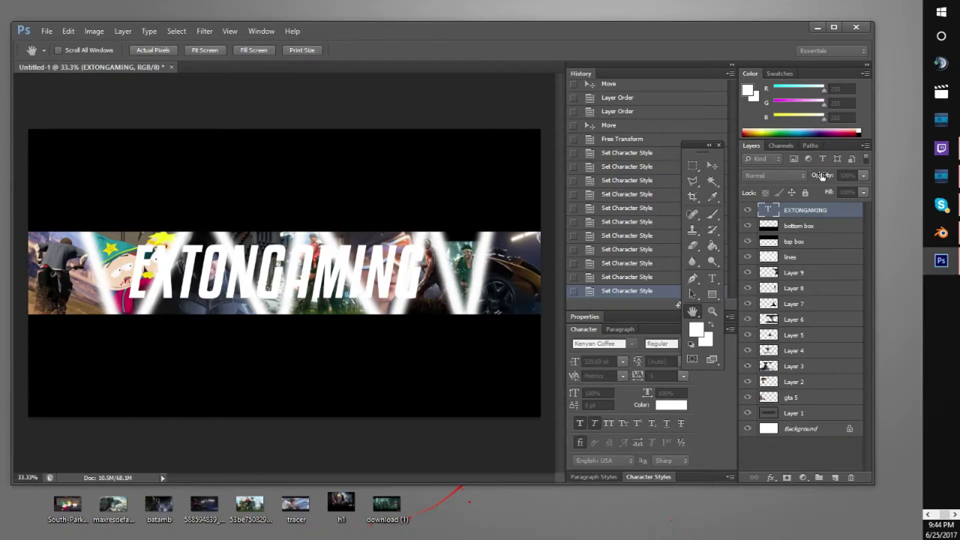
{"action": "mouse_move", "coordinate": [899, 267]}
{"action": "left_mouse_down"}
{"action": "mouse_move", "coordinate": [664, 220]}
{"action": "mouse_move", "coordinate": [635, 187]}
{"action": "mouse_move", "coordinate": [577, 167]}
{"action": "left_mouse_up"}
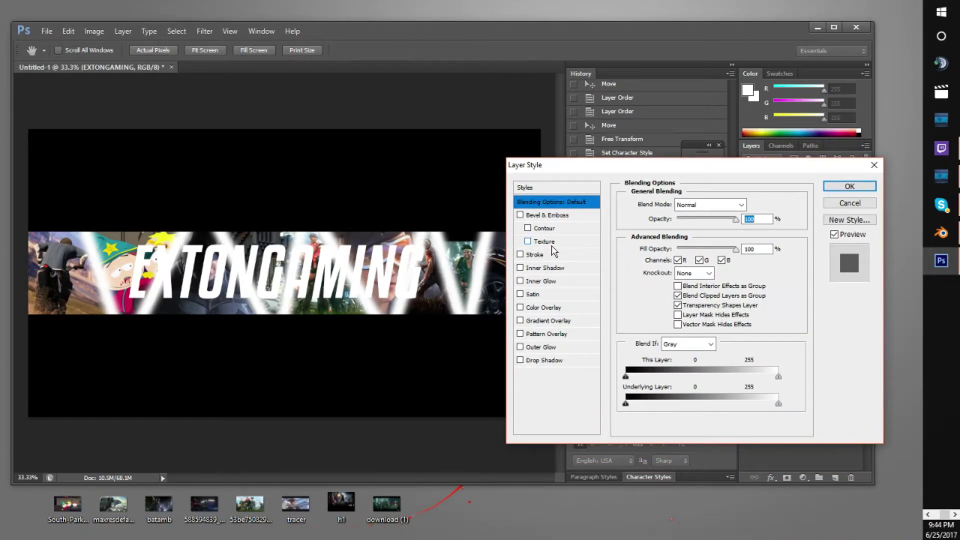
{"action": "left_click", "coordinate": [535, 256]}
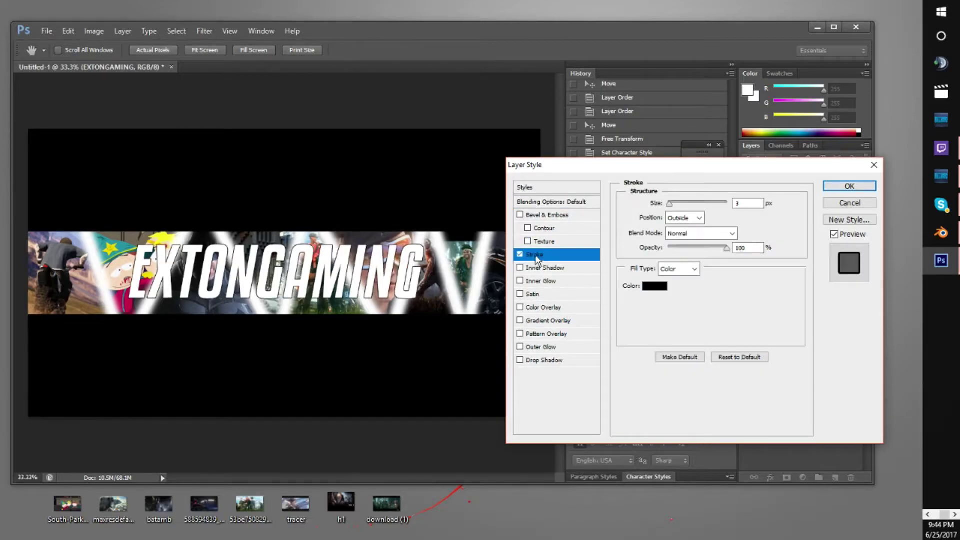
{"action": "left_click", "coordinate": [674, 204]}
{"action": "left_click_drag", "start_coordinate": [676, 208], "coordinate": [673, 202]}
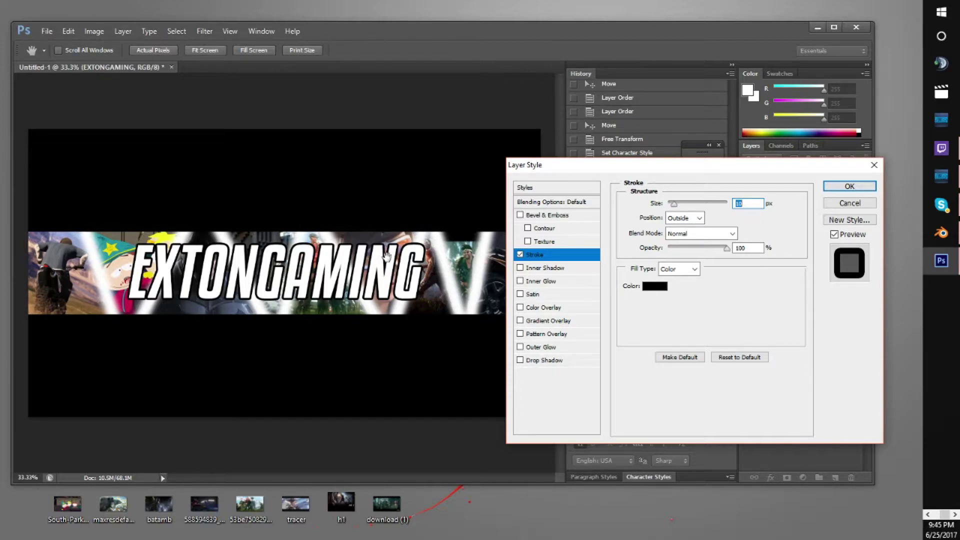
Add a gradient overlay to the title using the Red 1 - 3D preset
{"action": "left_click", "coordinate": [550, 321]}
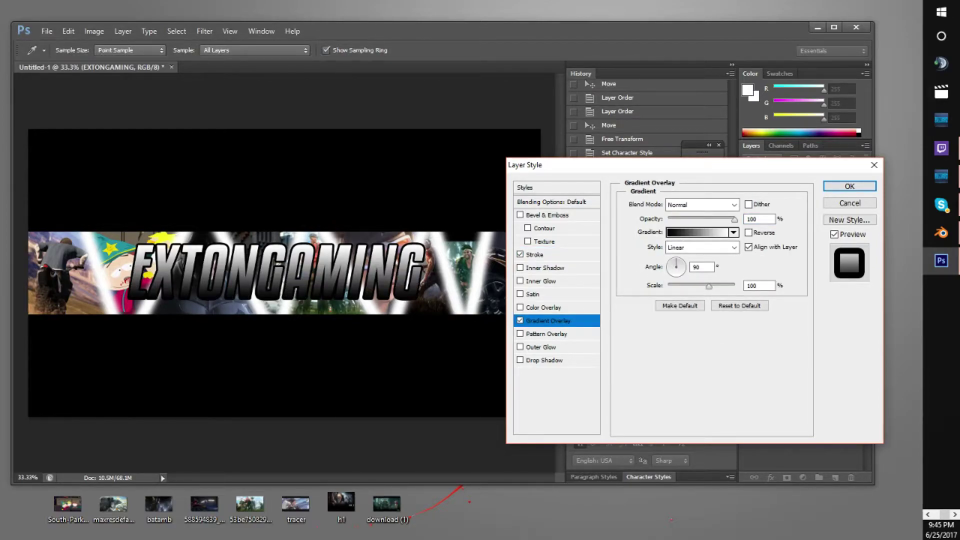
{"action": "left_click", "coordinate": [697, 232]}
{"action": "left_click_drag", "start_coordinate": [643, 101], "coordinate": [626, 207]}
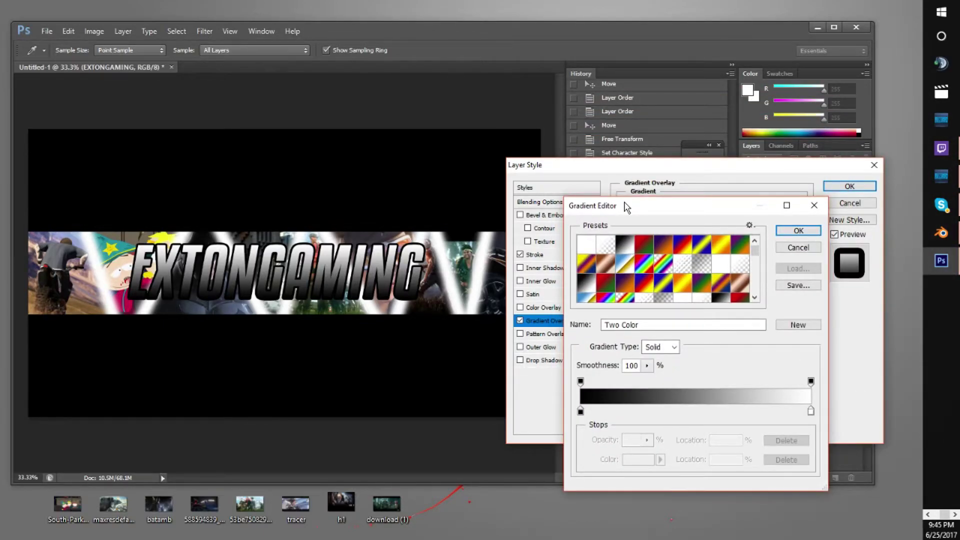
{"action": "scroll", "coordinate": [648, 272], "scroll_direction": "down", "scroll_amount": 2}
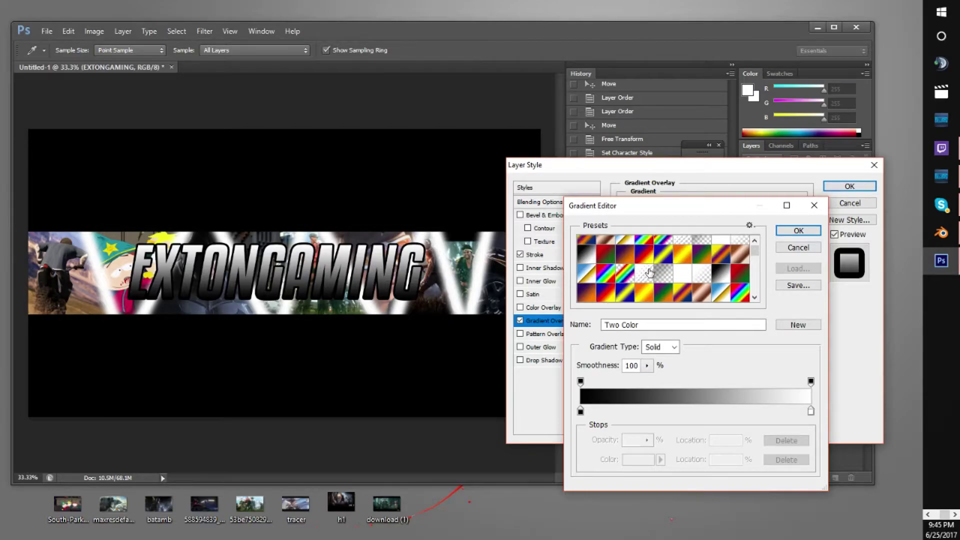
{"action": "scroll", "coordinate": [649, 273], "scroll_direction": "down", "scroll_amount": 10}
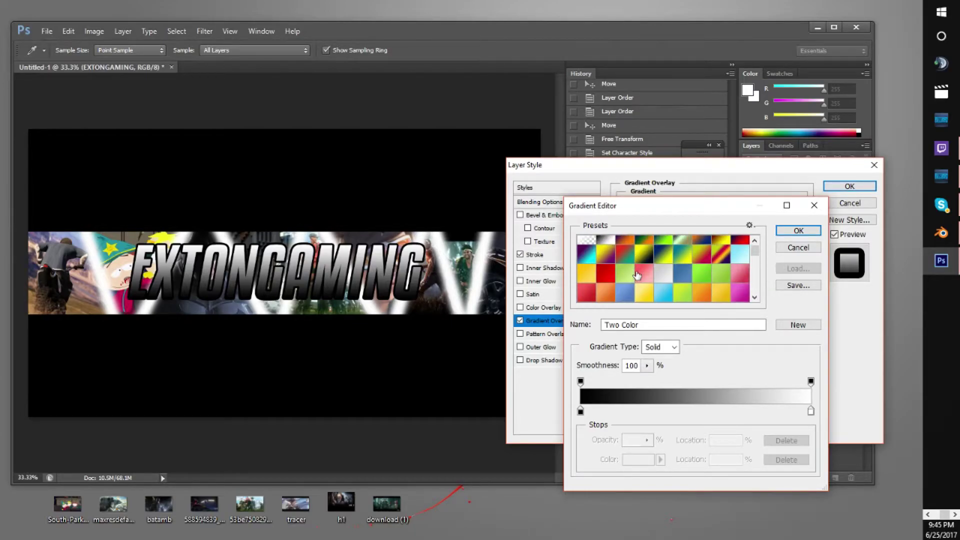
{"action": "left_click", "coordinate": [603, 265]}
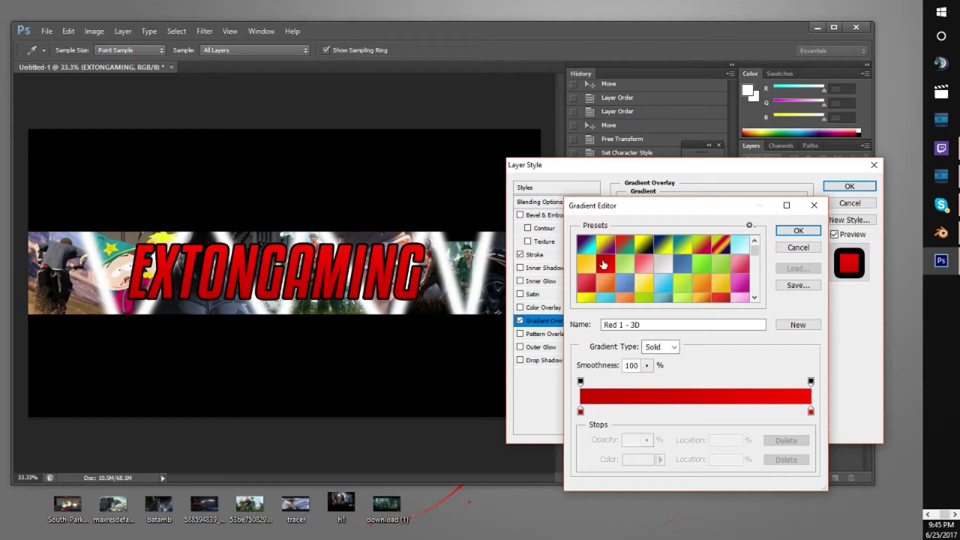
{"action": "scroll", "coordinate": [617, 264], "scroll_direction": "down", "scroll_amount": 1}
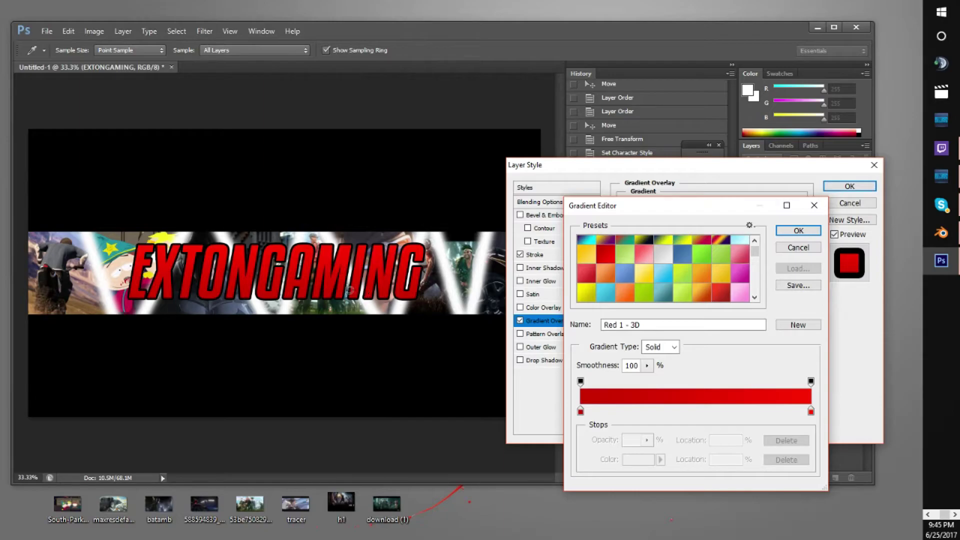
Inspect the color codes of the gradient's two red stops without changing them, and accept the gradient
{"action": "left_click", "coordinate": [580, 411]}
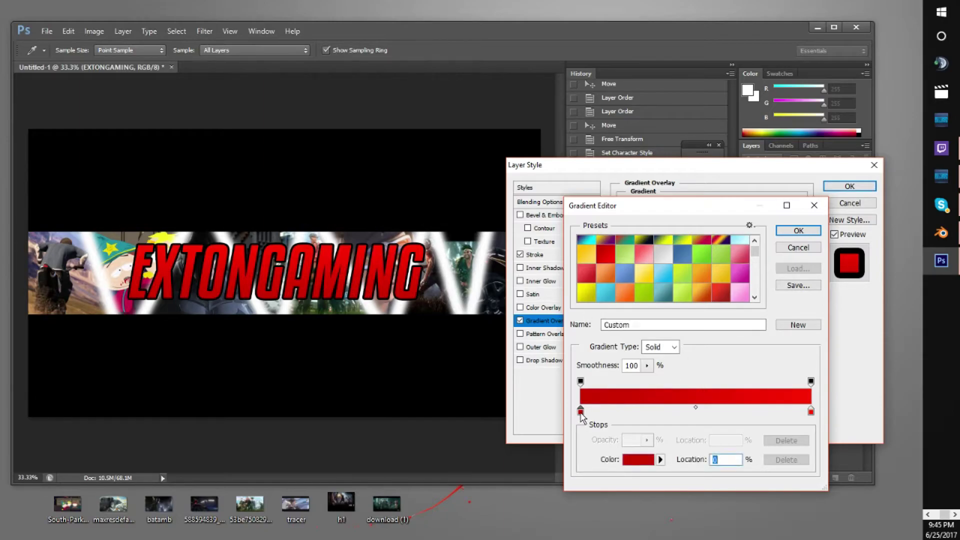
{"action": "double_click", "coordinate": [580, 411]}
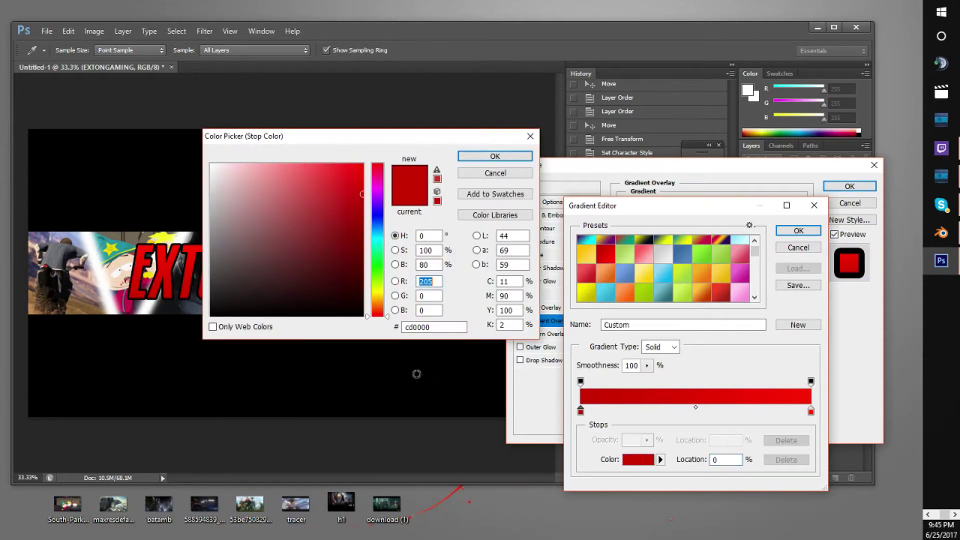
{"action": "double_click", "coordinate": [409, 327]}
{"action": "left_click", "coordinate": [409, 327]}
{"action": "left_click", "coordinate": [475, 155]}
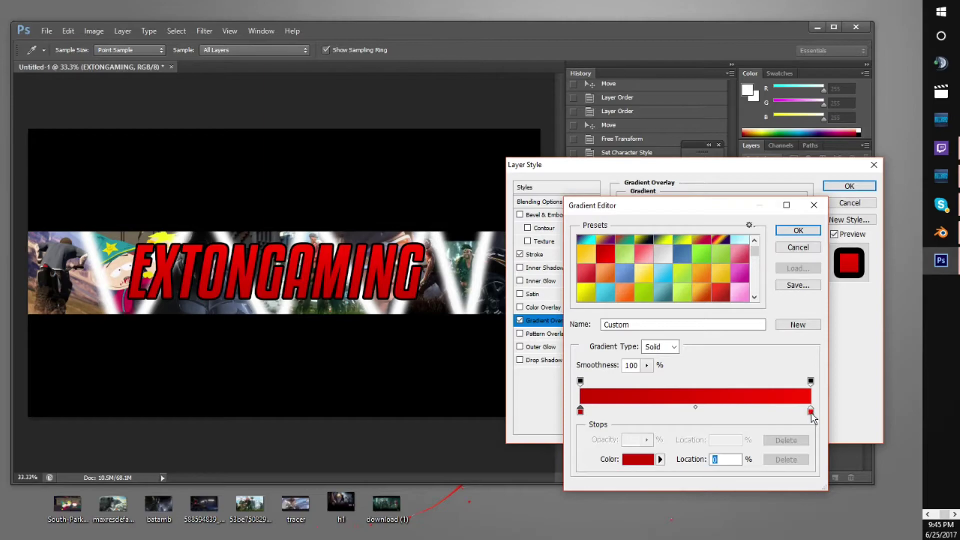
{"action": "double_click", "coordinate": [811, 411]}
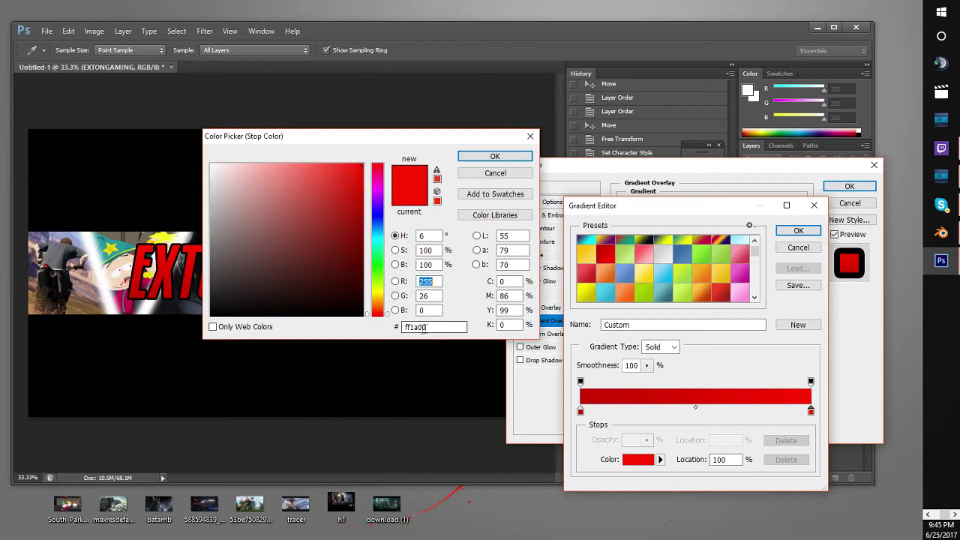
{"action": "left_click", "coordinate": [494, 158]}
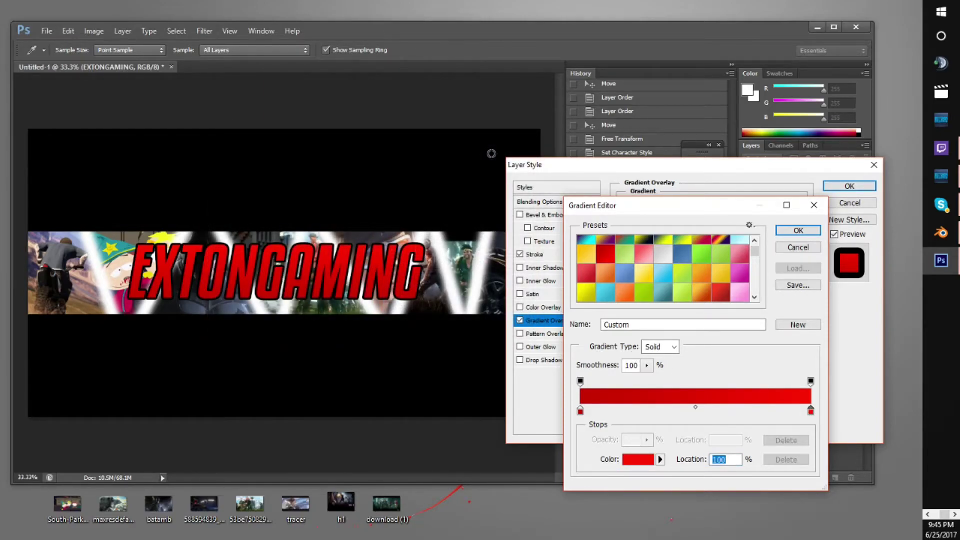
{"action": "left_click", "coordinate": [791, 230]}
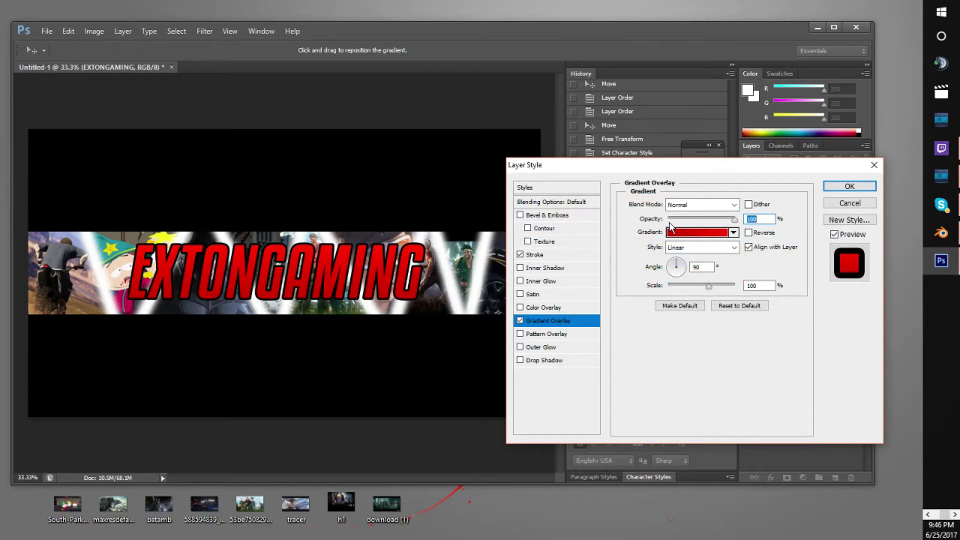
Set both color stops of the title's gradient to location 50% to give a hard split between the reds
{"action": "left_click", "coordinate": [684, 233]}
{"action": "left_click_drag", "start_coordinate": [810, 411], "coordinate": [696, 423]}
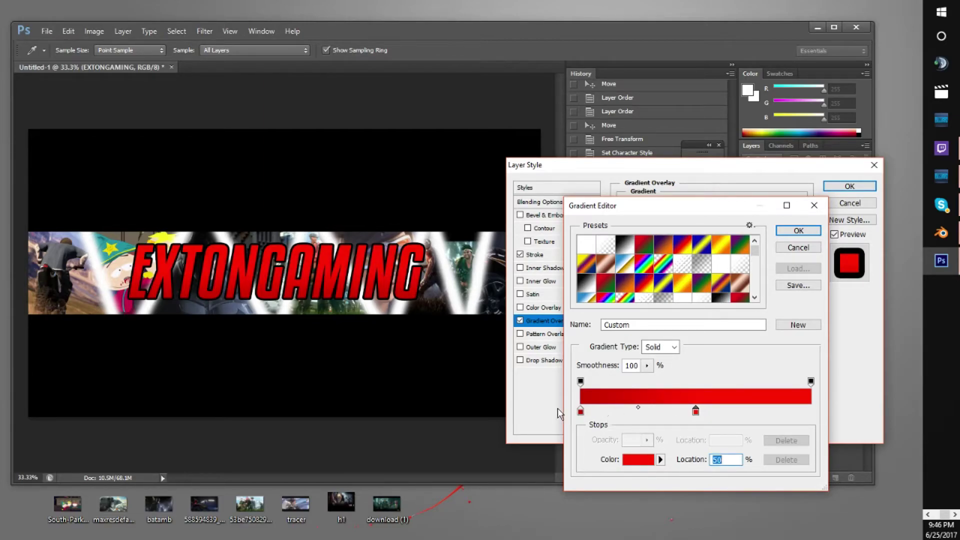
{"action": "left_click", "coordinate": [580, 412]}
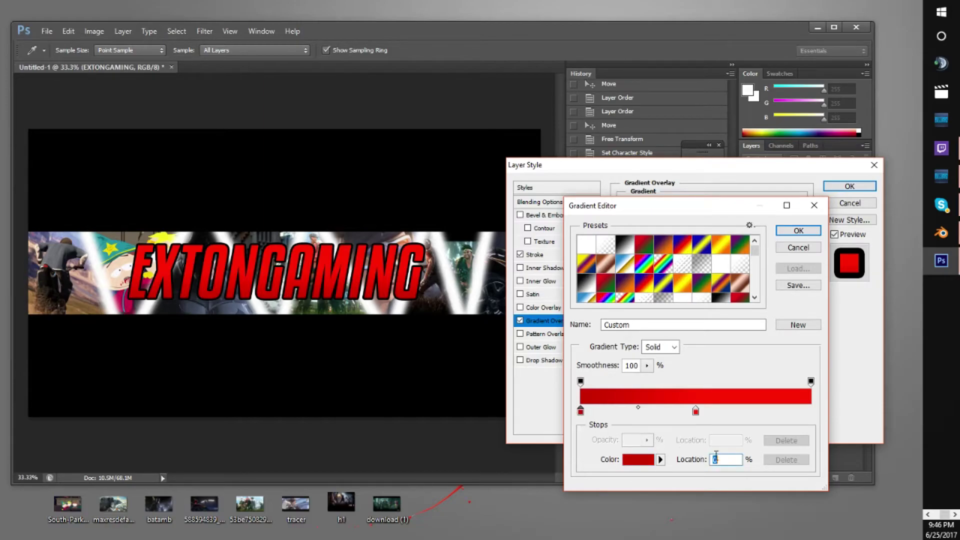
{"action": "type", "text": "50"}
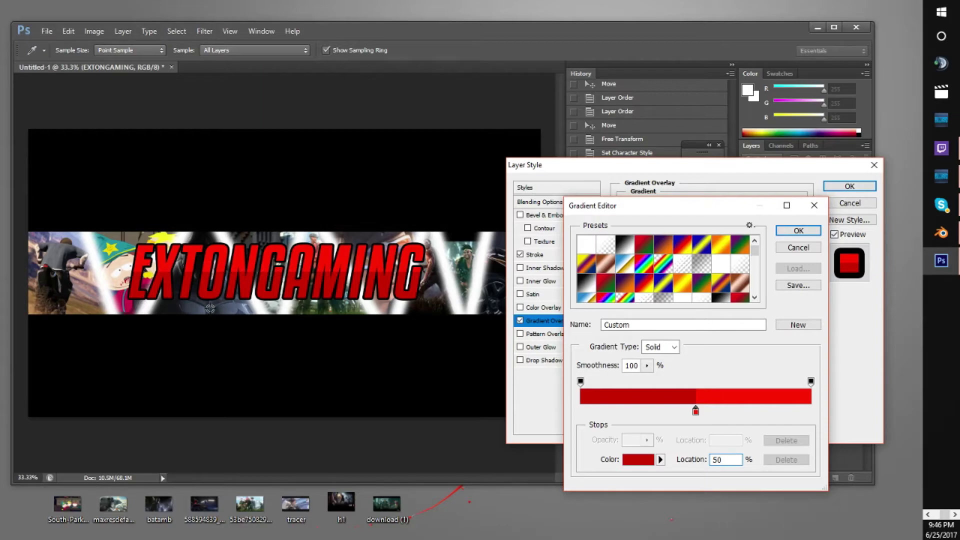
{"action": "left_click", "coordinate": [798, 231]}
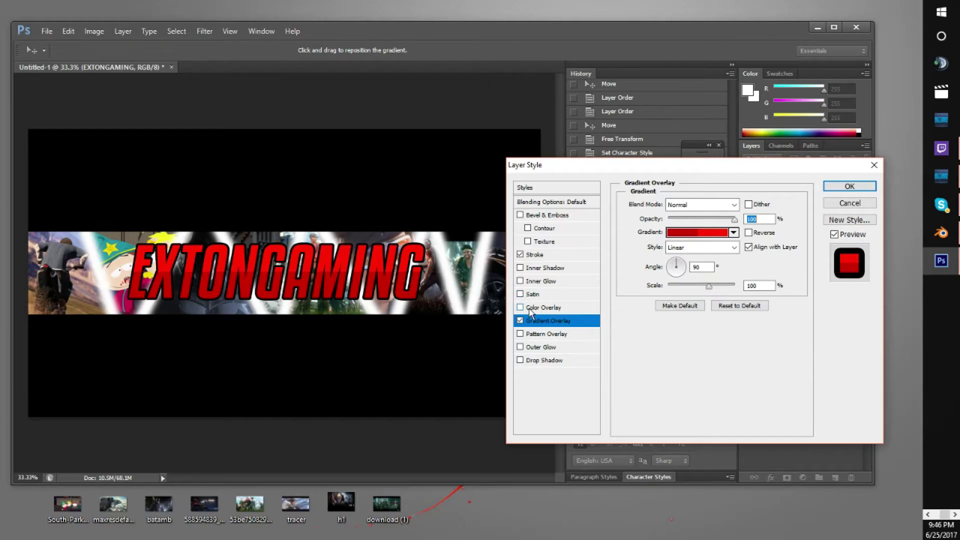
Enable an inner glow on the title and set its color to dark red 7c0000
{"action": "left_click", "coordinate": [520, 282]}
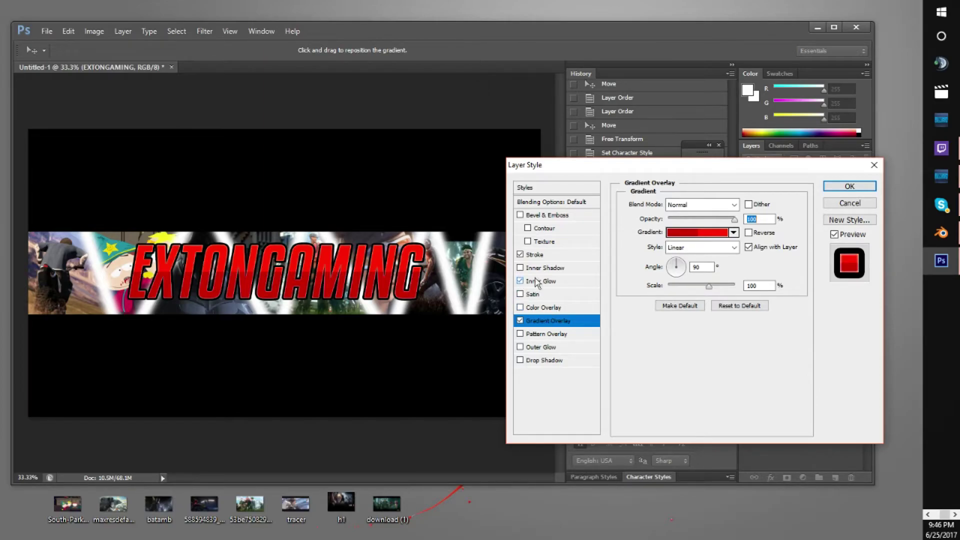
{"action": "left_click", "coordinate": [534, 283]}
{"action": "left_click", "coordinate": [657, 246]}
{"action": "left_click_drag", "start_coordinate": [326, 222], "coordinate": [365, 243]}
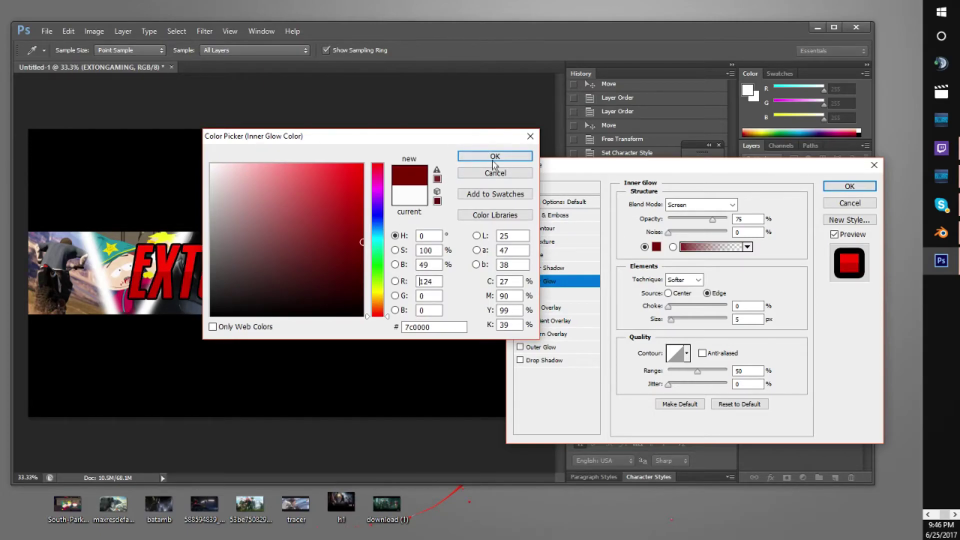
{"action": "left_click", "coordinate": [493, 156]}
Set the inner glow to Normal blend mode, 100% opacity and a size of about 13 px
{"action": "mouse_move", "coordinate": [671, 320]}
{"action": "left_mouse_down"}
{"action": "mouse_move", "coordinate": [718, 324]}
{"action": "mouse_move", "coordinate": [680, 323]}
{"action": "left_mouse_up"}
{"action": "left_click", "coordinate": [682, 207]}
{"action": "left_click", "coordinate": [683, 214]}
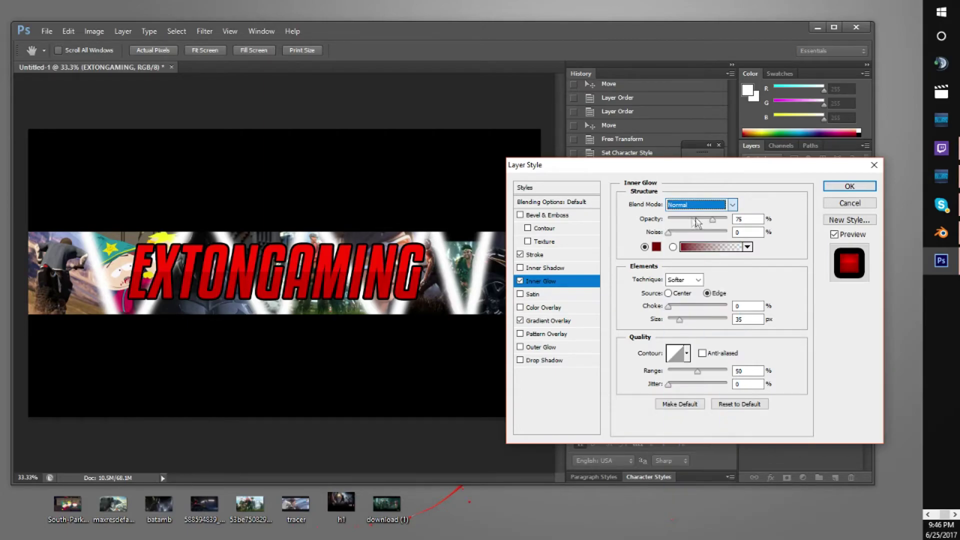
{"action": "left_click_drag", "start_coordinate": [712, 221], "coordinate": [748, 225]}
{"action": "left_click_drag", "start_coordinate": [679, 320], "coordinate": [678, 323]}
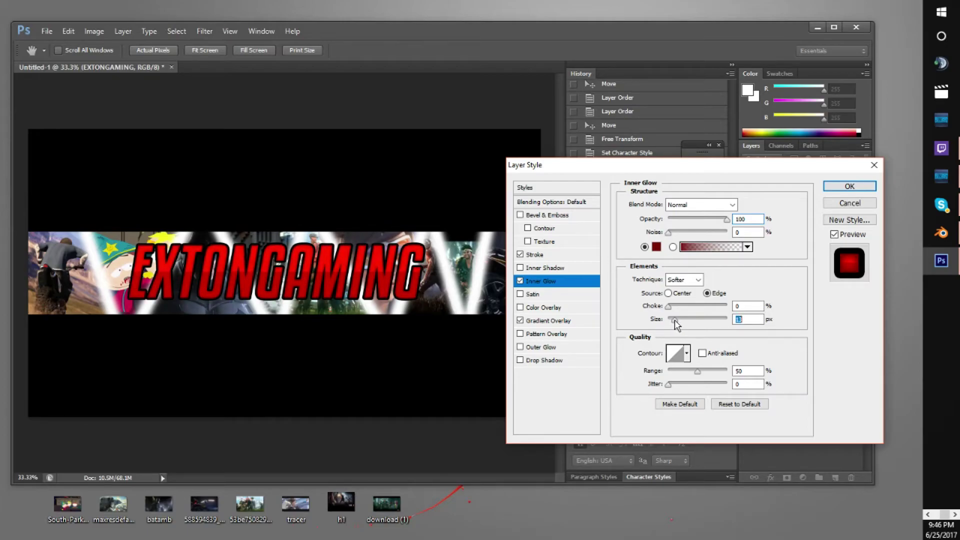
Turn the inner glow off and on repeatedly to compare the title with and without it
{"action": "left_click", "coordinate": [520, 282]}
{"action": "left_click", "coordinate": [521, 283]}
{"action": "left_click", "coordinate": [520, 283]}
{"action": "left_click", "coordinate": [521, 282]}
{"action": "left_click", "coordinate": [520, 282]}
{"action": "left_click", "coordinate": [520, 283]}
Add a drop shadow to the title with 19% spread and a size of about 95 px, and apply the layer style
{"action": "left_click", "coordinate": [538, 361]}
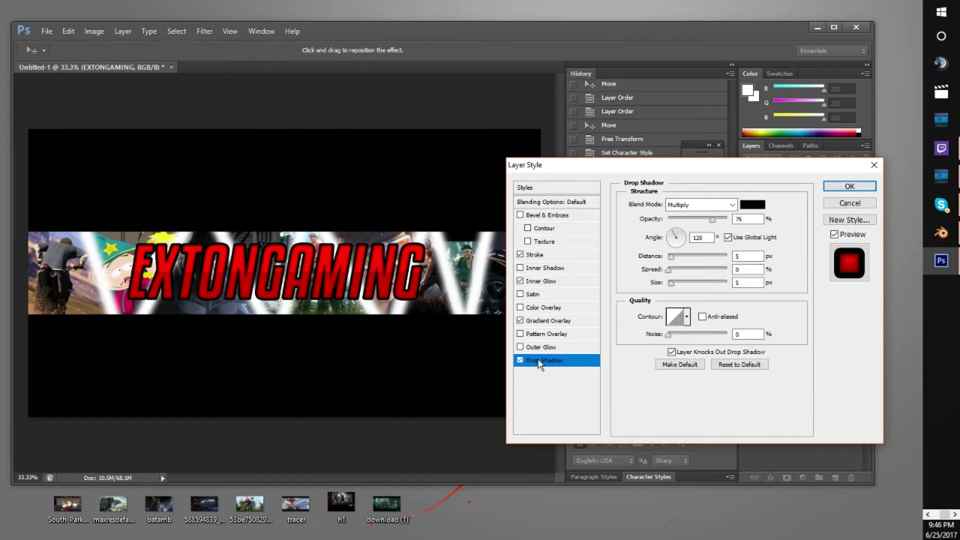
{"action": "left_click_drag", "start_coordinate": [671, 283], "coordinate": [697, 284]}
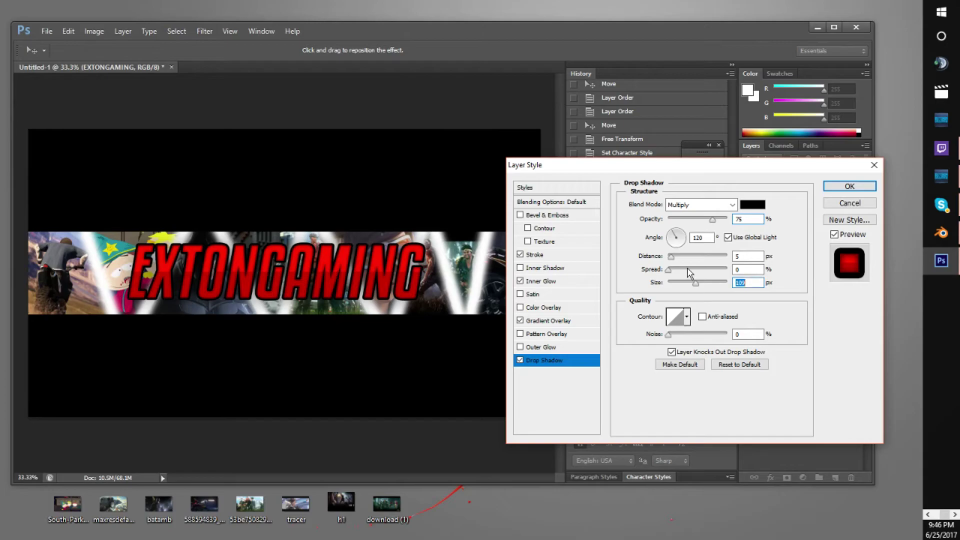
{"action": "left_click", "coordinate": [686, 269]}
{"action": "left_click_drag", "start_coordinate": [686, 268], "coordinate": [691, 284]}
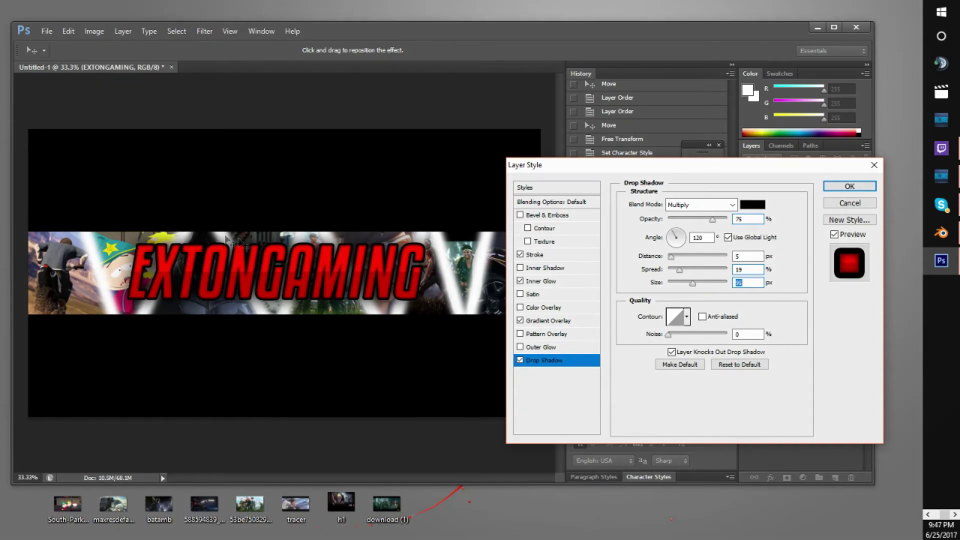
{"action": "left_click_drag", "start_coordinate": [705, 284], "coordinate": [693, 284]}
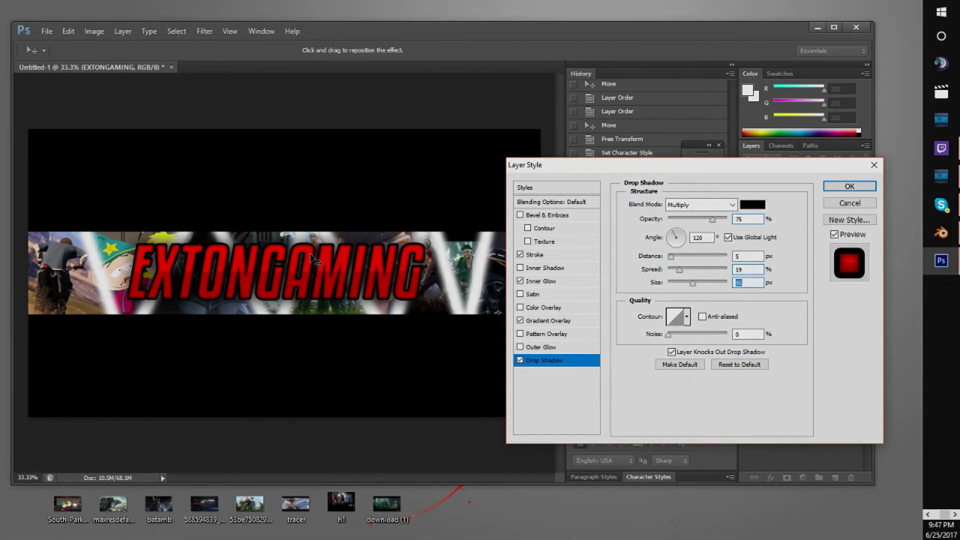
{"action": "left_click", "coordinate": [850, 187]}
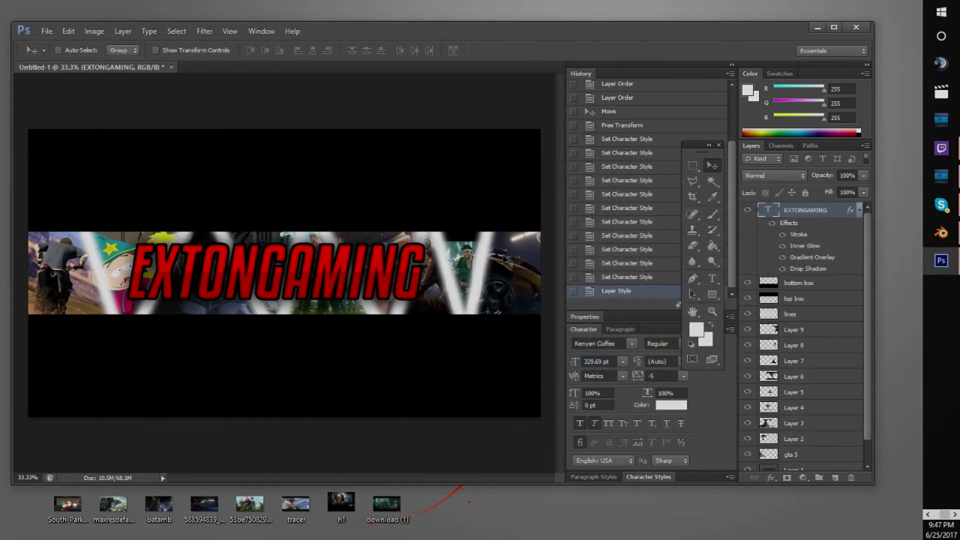